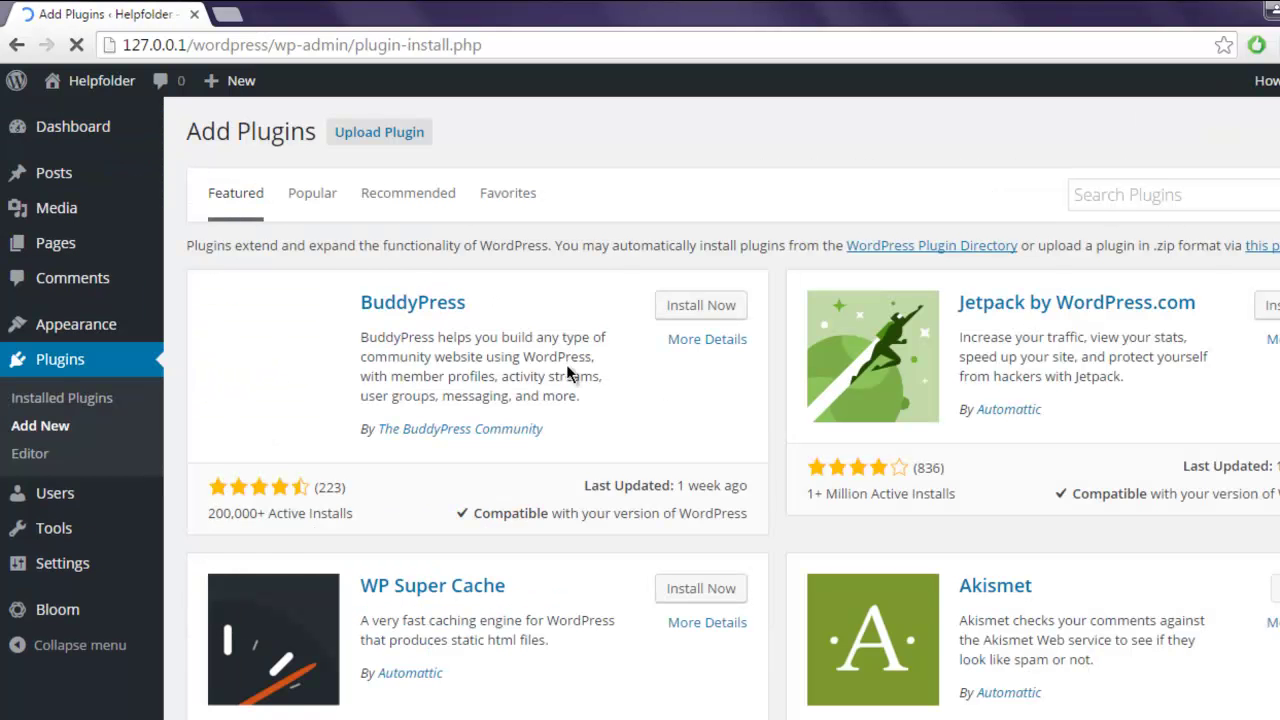
Search the plugin directory for "siteorigin page builder".
{"action": "left_click", "coordinate": [1105, 195]}
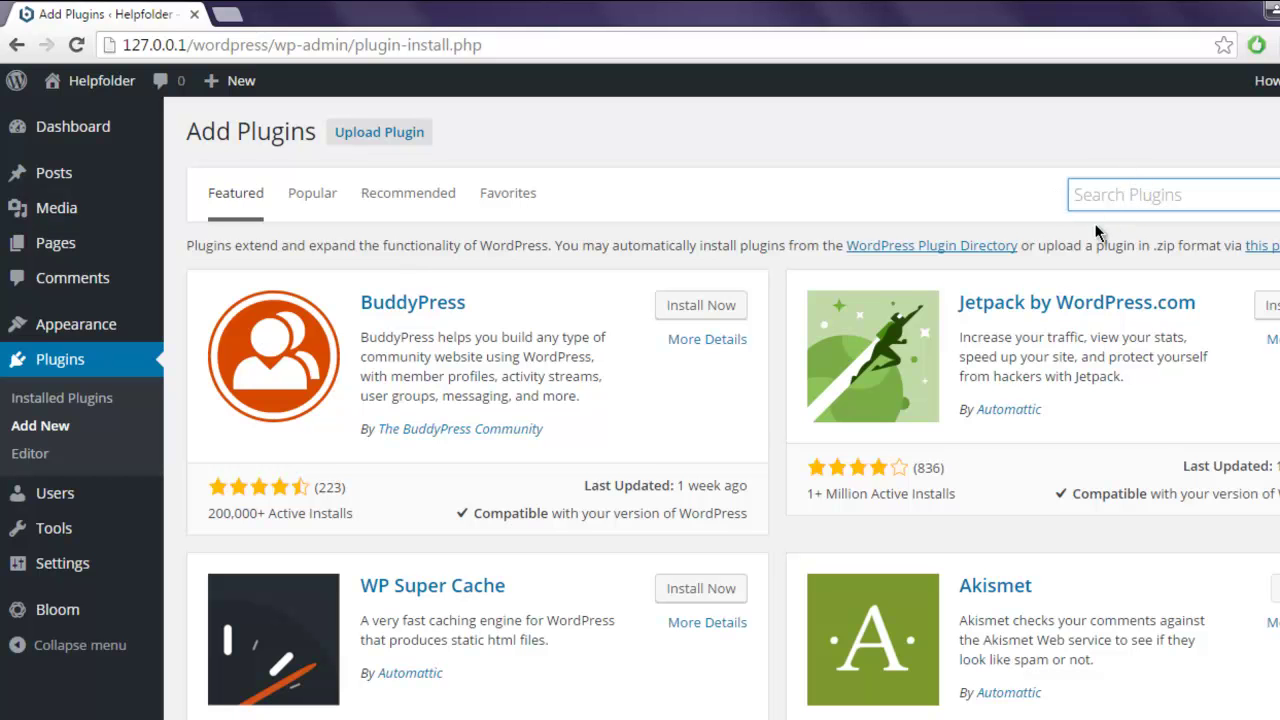
{"action": "type", "text": "siteorigin p"}
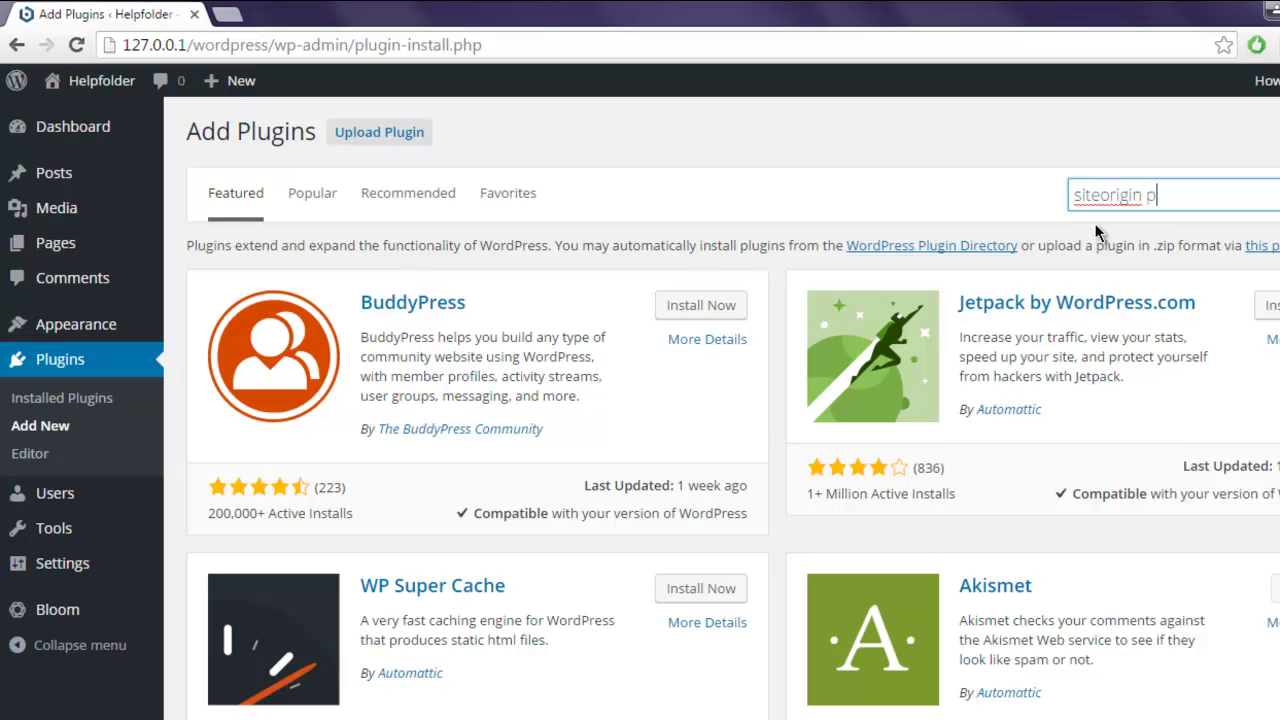
{"action": "type", "text": "age builder"}
{"action": "key", "text": "Return"}
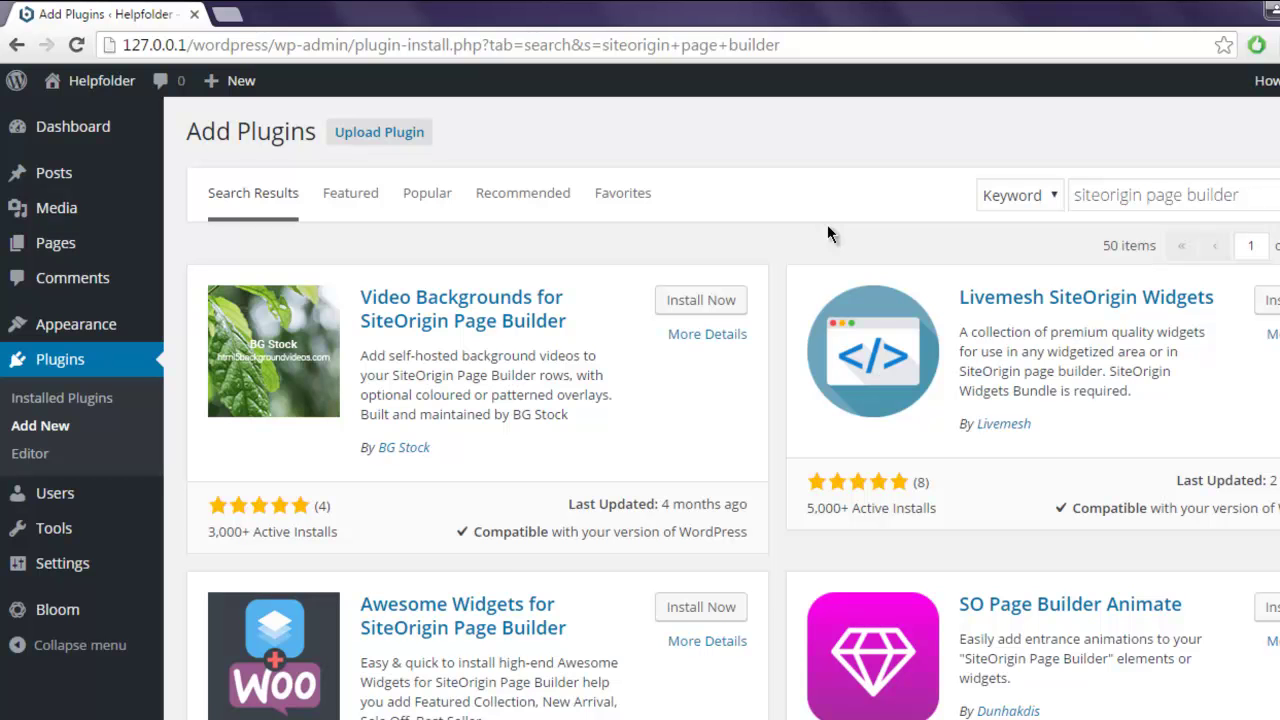
Install and activate the Page Builder by SiteOrigin plugin from the search results, and locate it among the installed plugins.
{"action": "scroll", "coordinate": [828, 227], "scroll_direction": "down", "scroll_amount": 4}
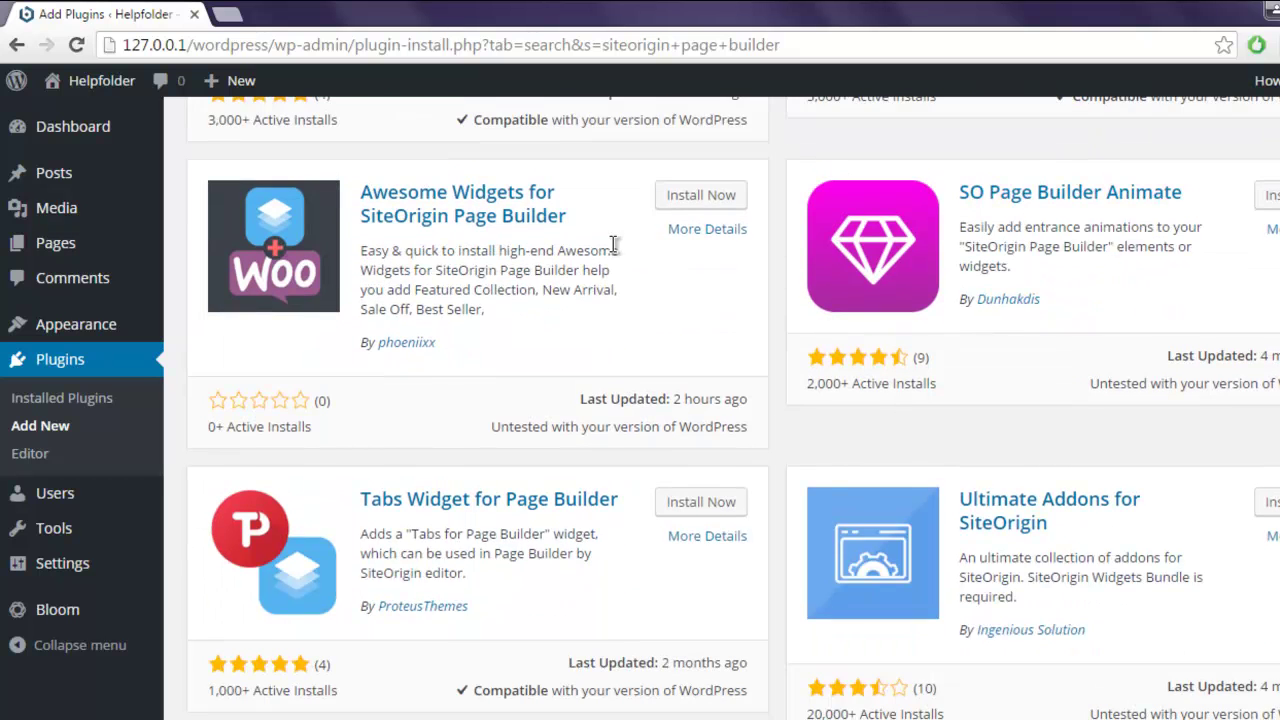
{"action": "scroll", "coordinate": [614, 245], "scroll_direction": "down", "scroll_amount": 4}
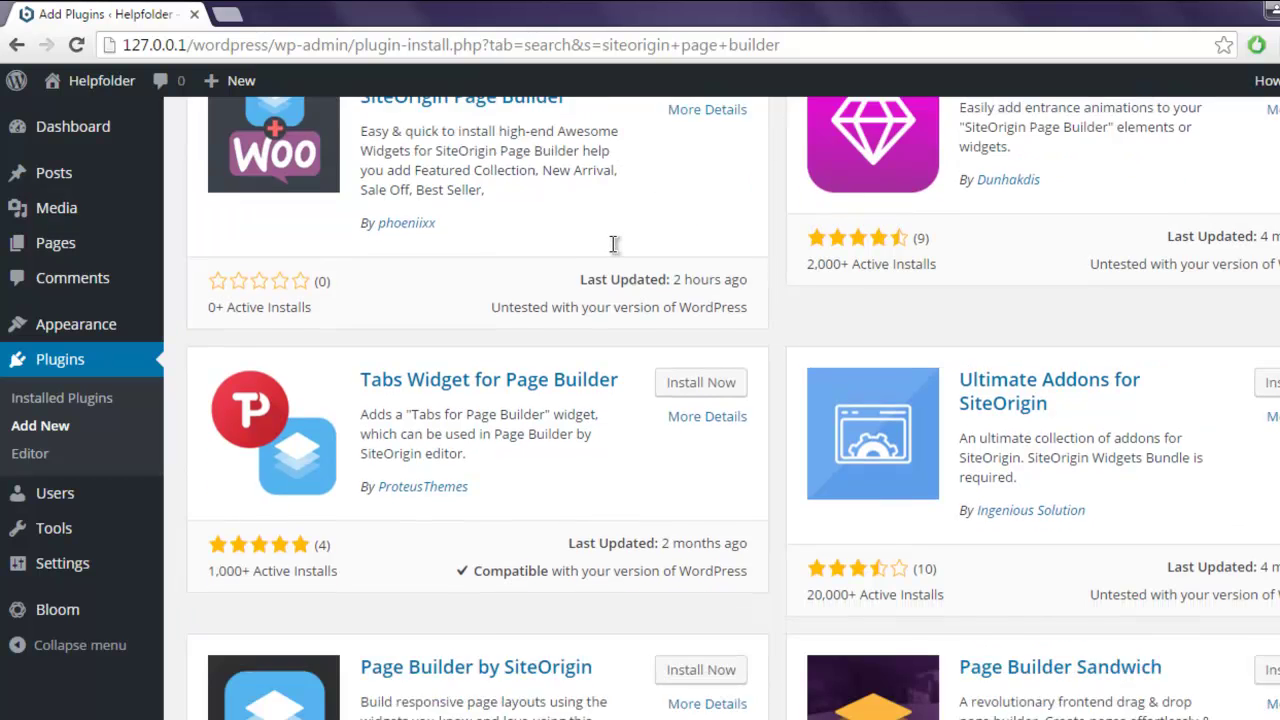
{"action": "scroll", "coordinate": [613, 244], "scroll_direction": "down", "scroll_amount": 2}
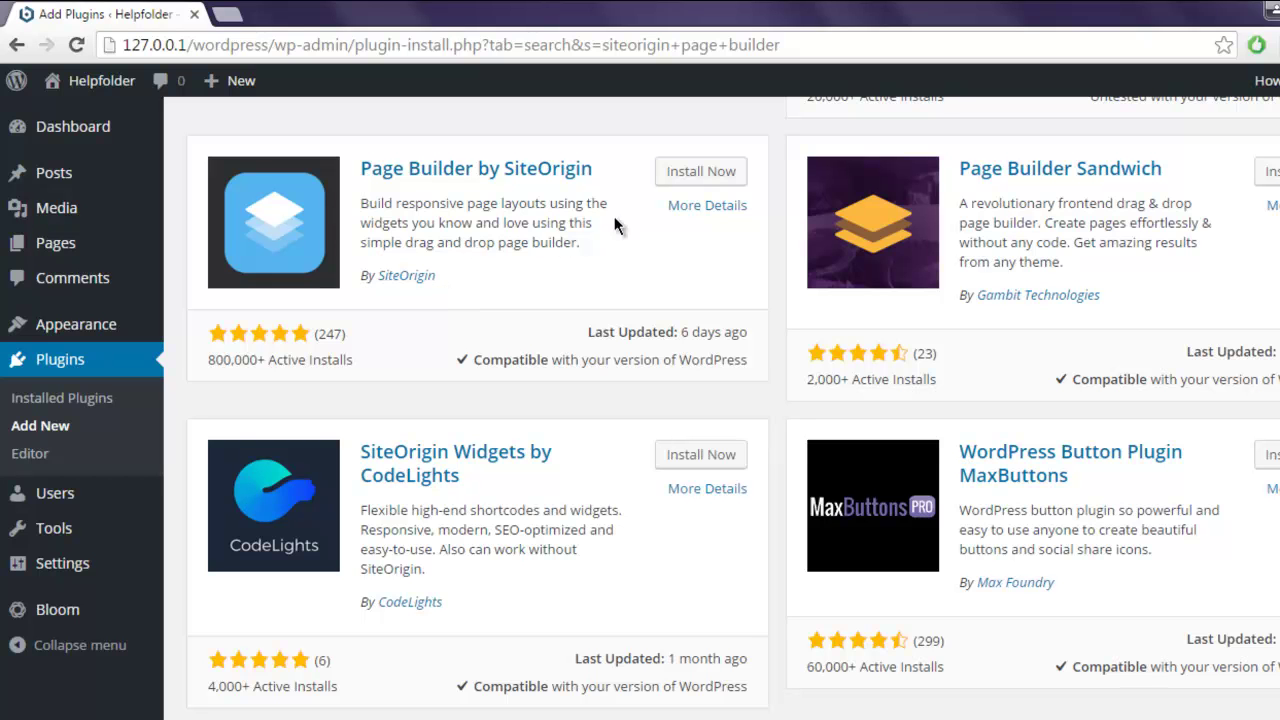
{"action": "left_click", "coordinate": [682, 169]}
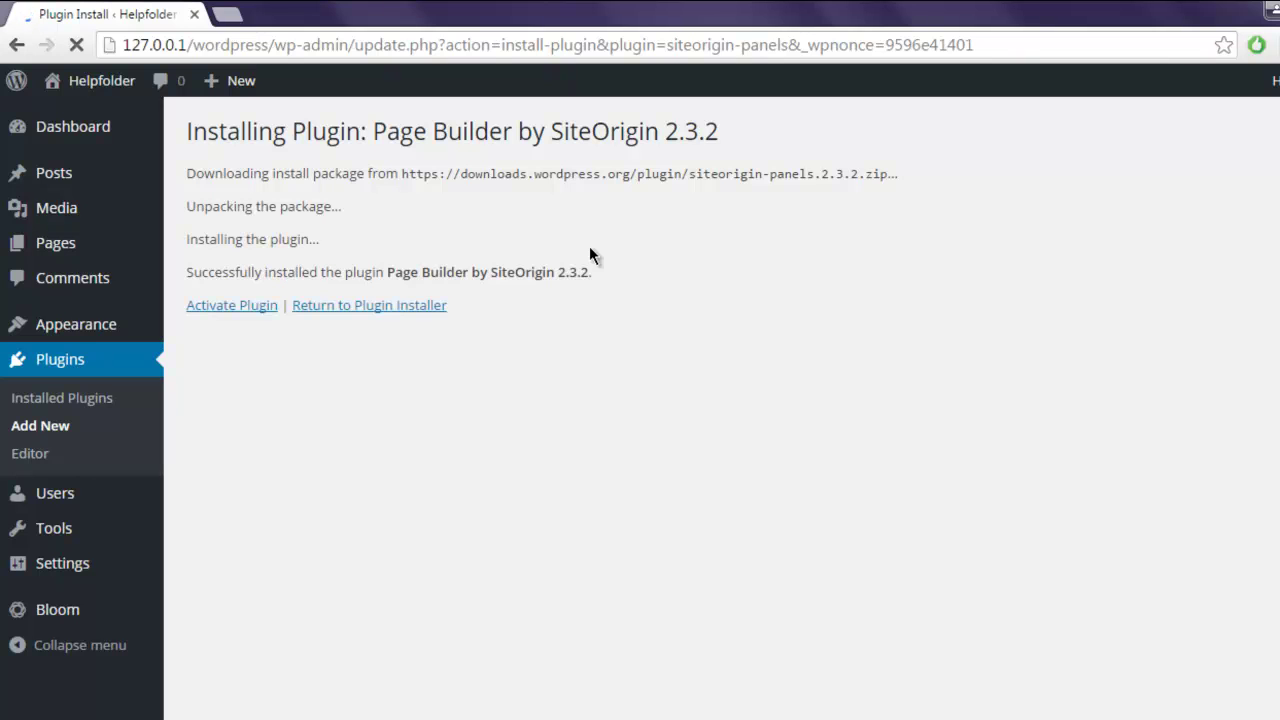
{"action": "left_click", "coordinate": [267, 312]}
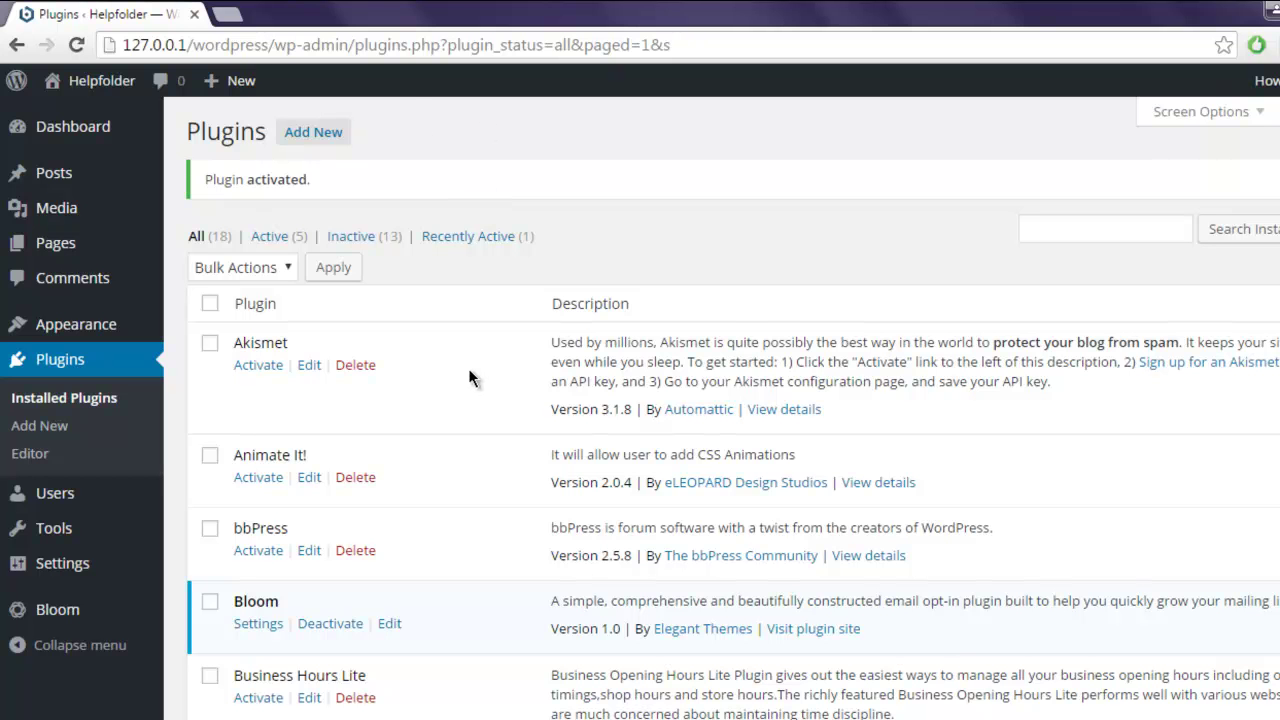
{"action": "scroll", "coordinate": [470, 377], "scroll_direction": "down", "scroll_amount": 9}
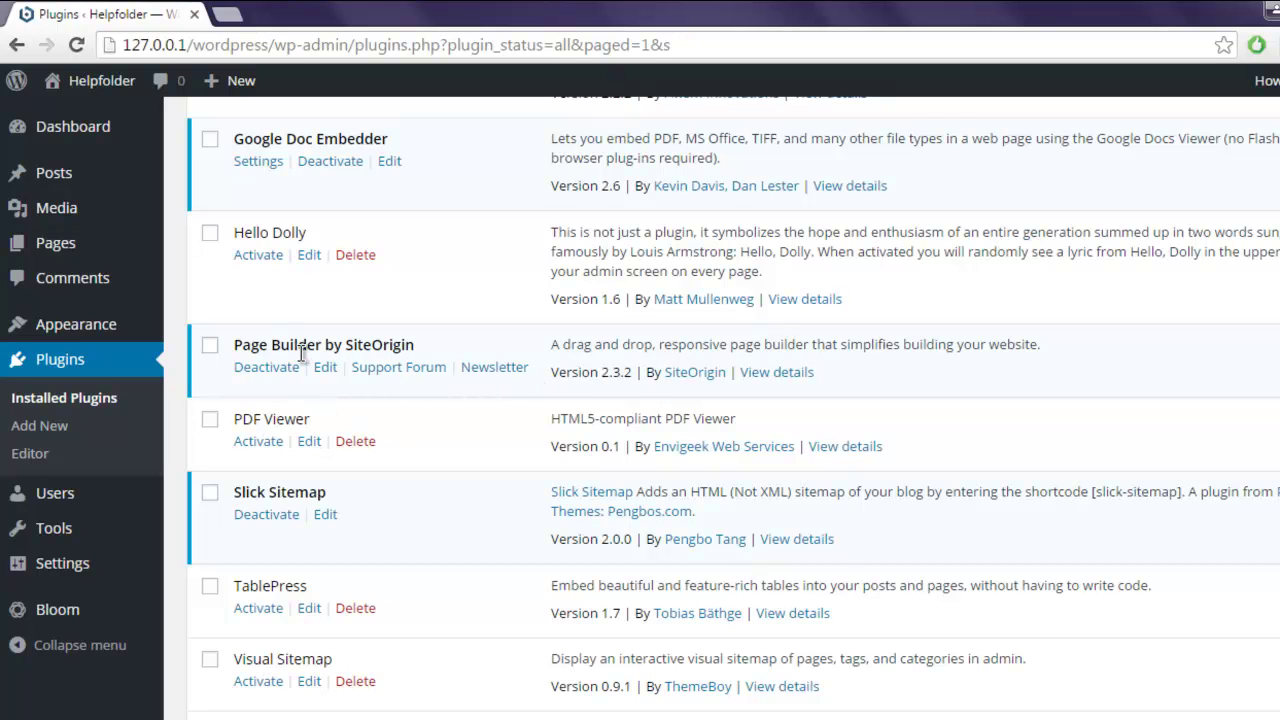
Open the Contact page for editing and switch it to Page Builder, copying the existing editor content.
{"action": "mouse_move", "coordinate": [76, 175]}
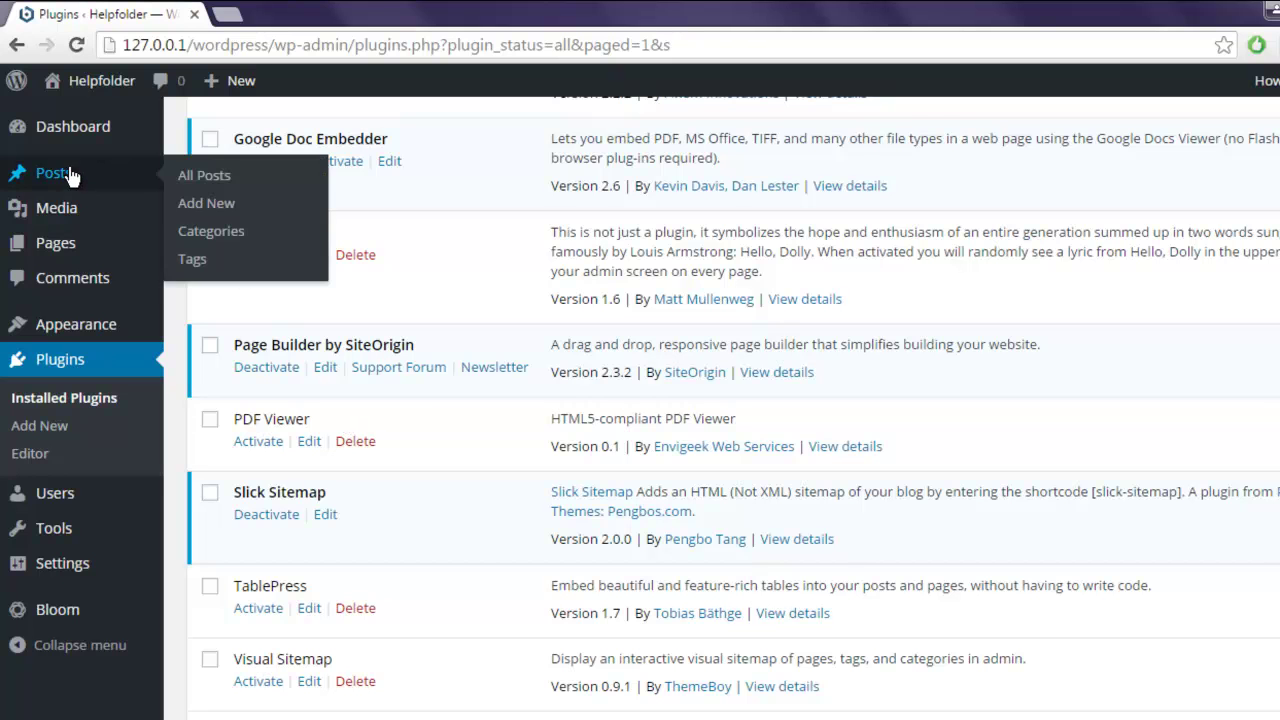
{"action": "mouse_move", "coordinate": [58, 247]}
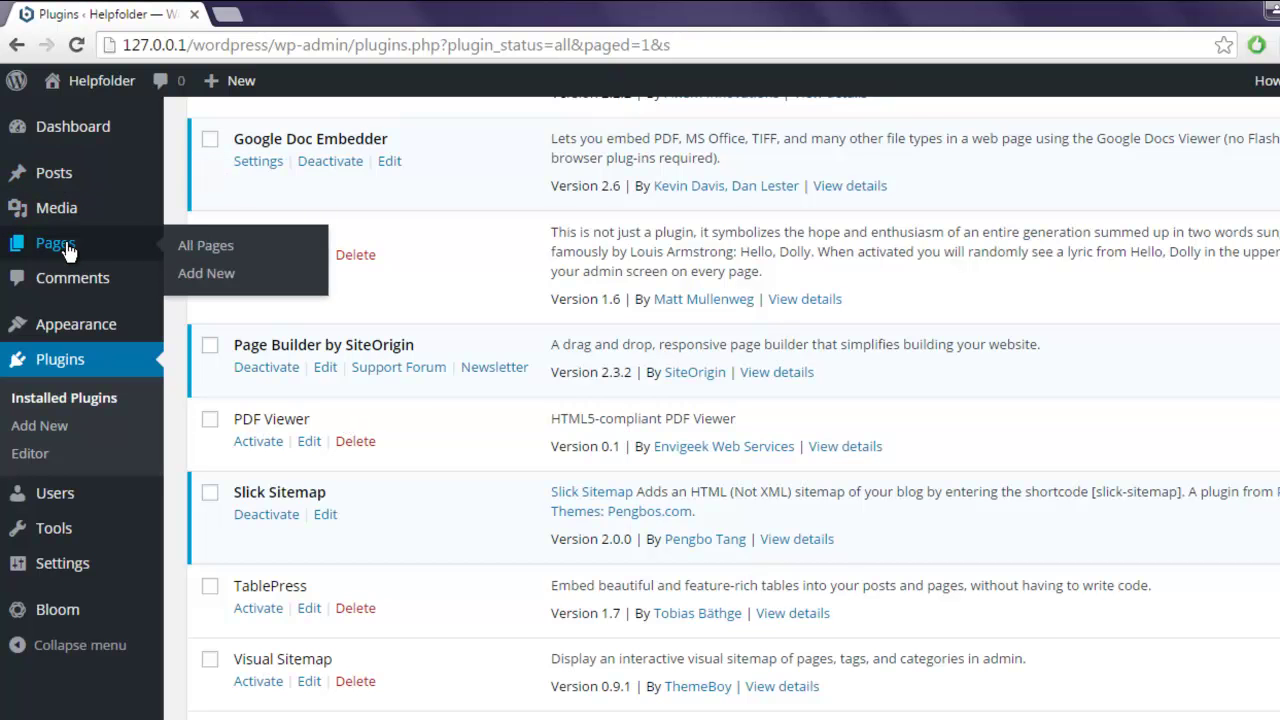
{"action": "left_click", "coordinate": [204, 246]}
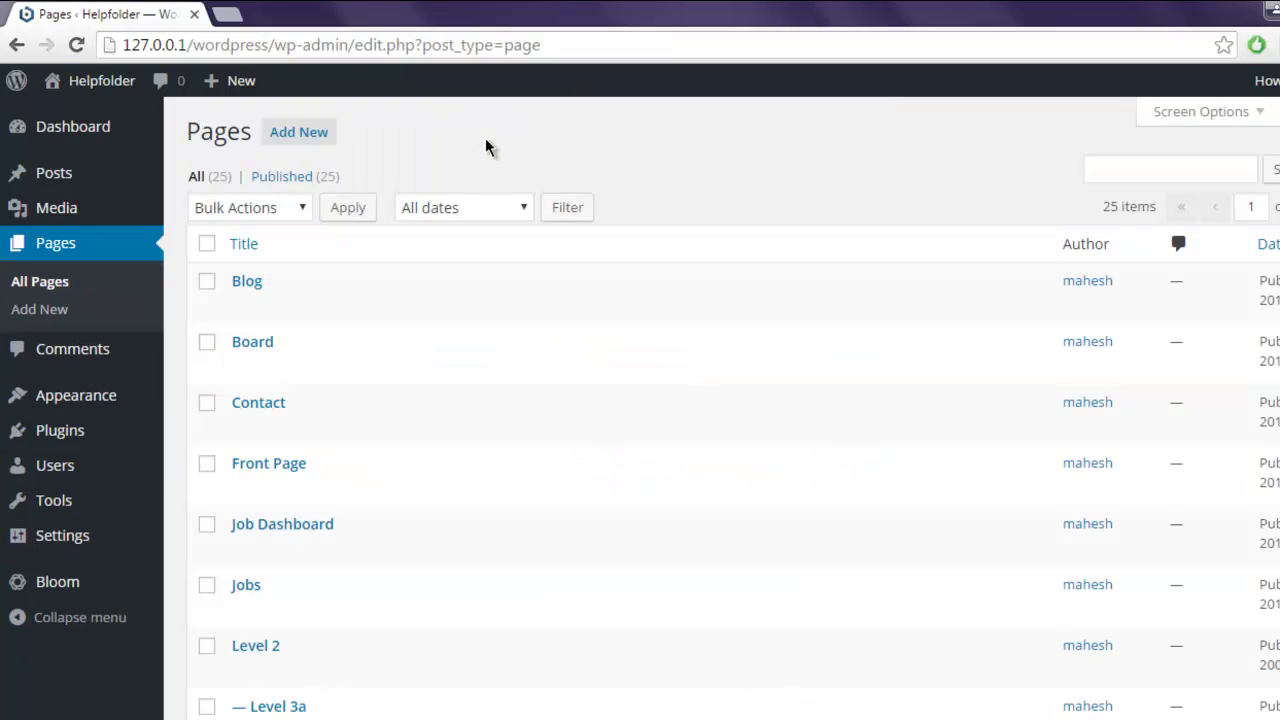
{"action": "mouse_move", "coordinate": [266, 418]}
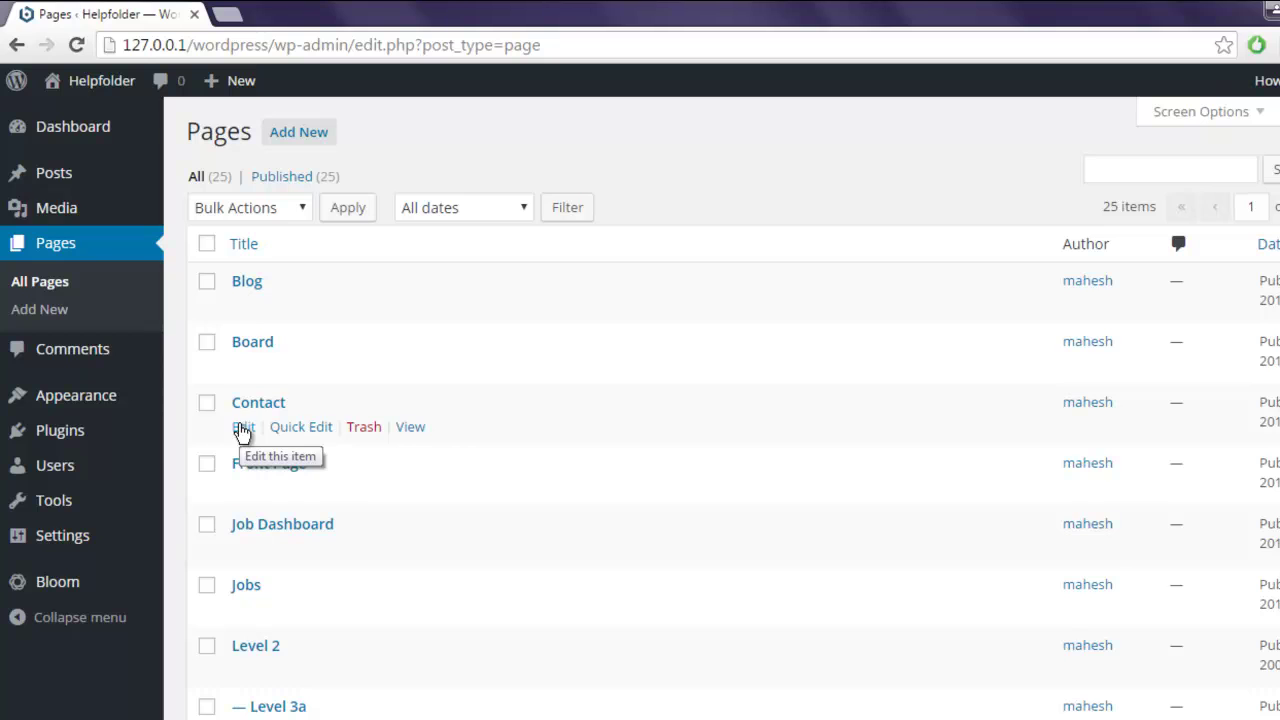
{"action": "left_click", "coordinate": [242, 428]}
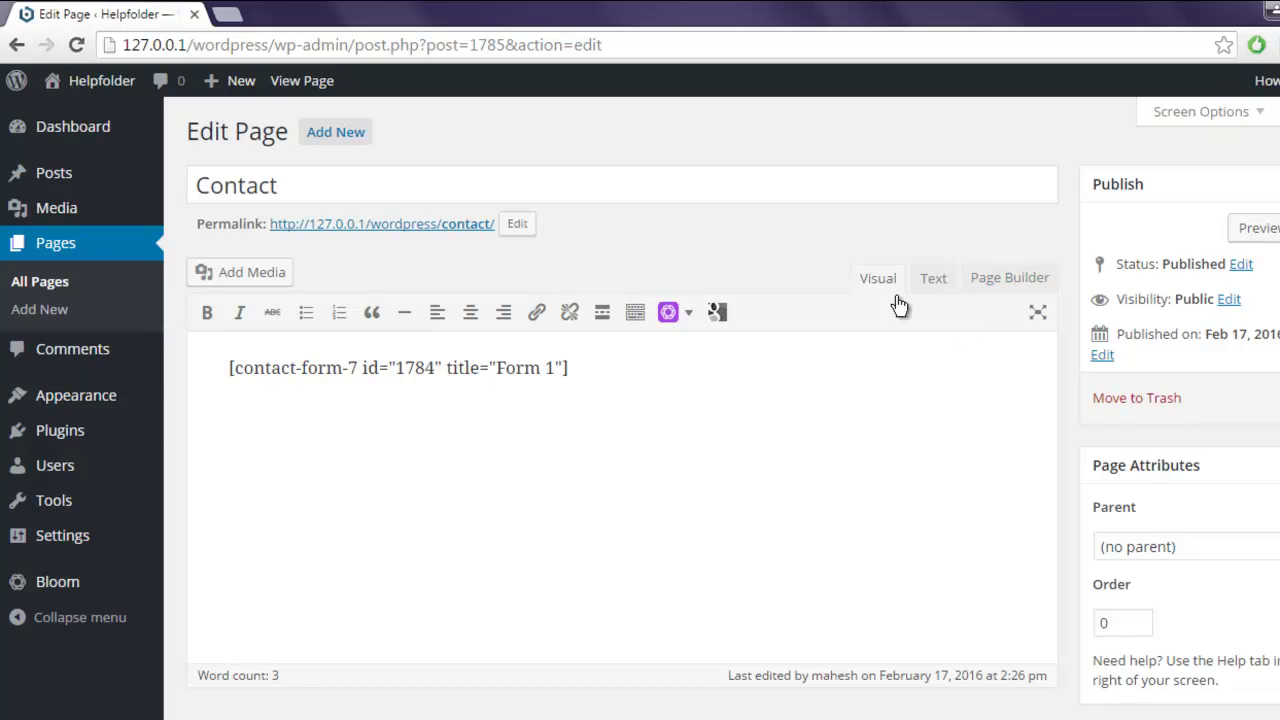
{"action": "left_click", "coordinate": [983, 288]}
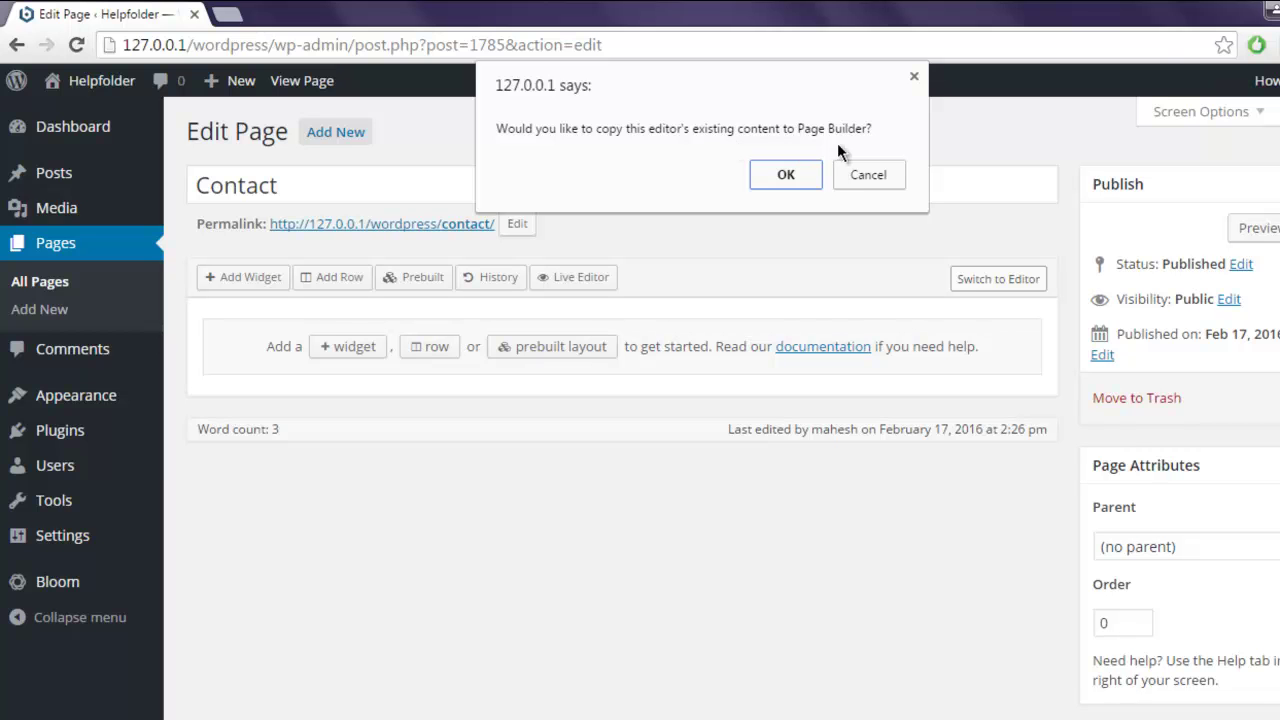
{"action": "left_click", "coordinate": [800, 177]}
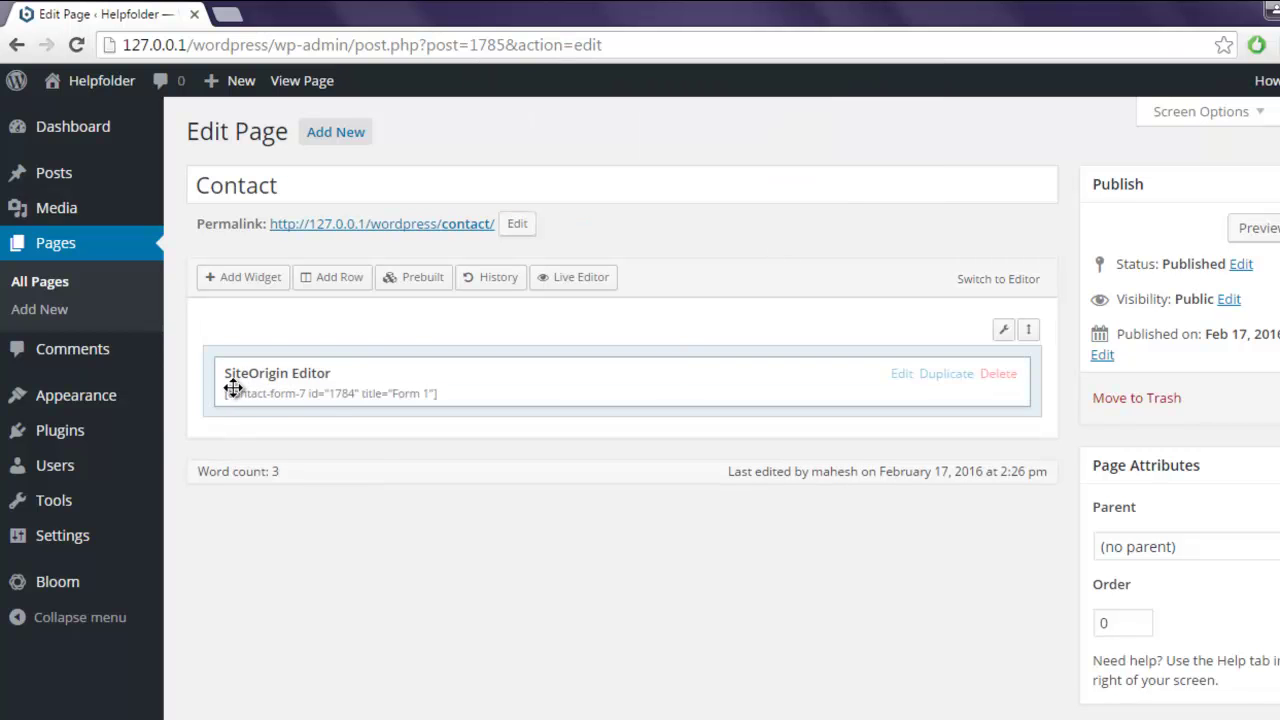
Edit the Contact page's SiteOrigin Editor widget and start installing the required SiteOrigin Widgets Bundle.
{"action": "mouse_move", "coordinate": [329, 380]}
{"action": "left_click", "coordinate": [899, 376]}
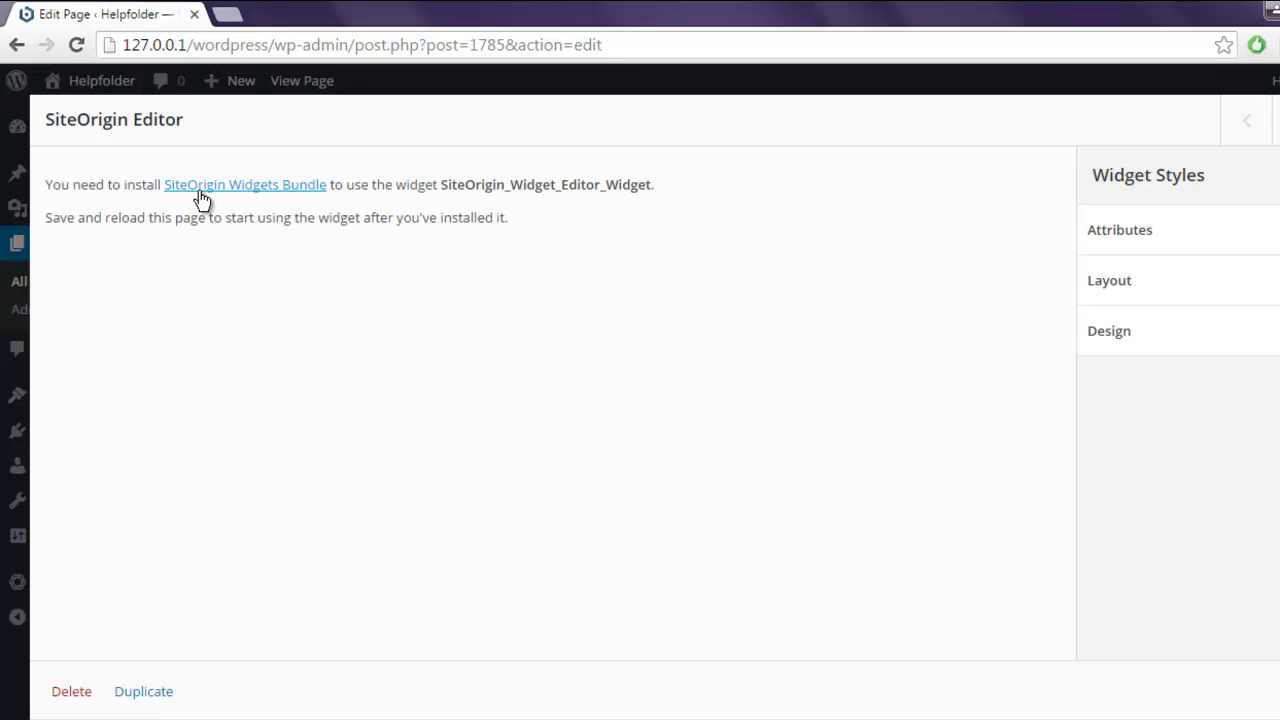
{"action": "left_click", "coordinate": [251, 194]}
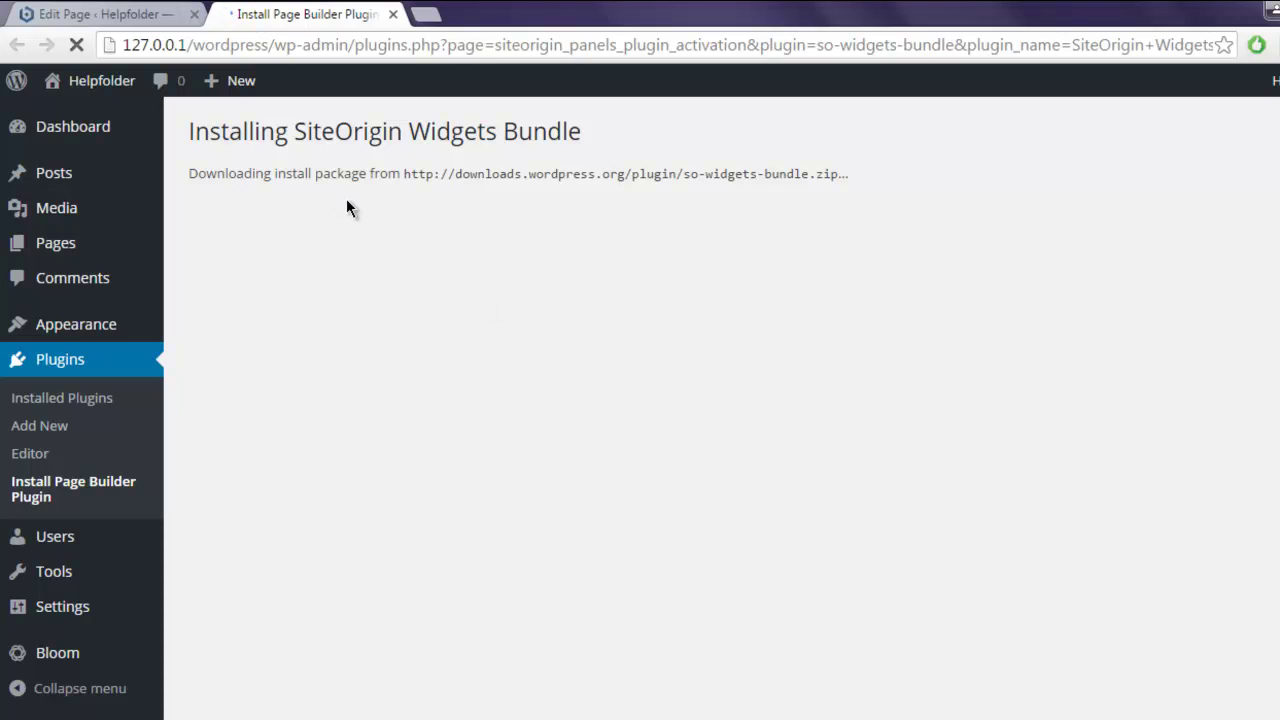
Examine the Attributes, Layout and Design style options of the Contact page's SiteOrigin Editor widget.
{"action": "left_click", "coordinate": [122, 14]}
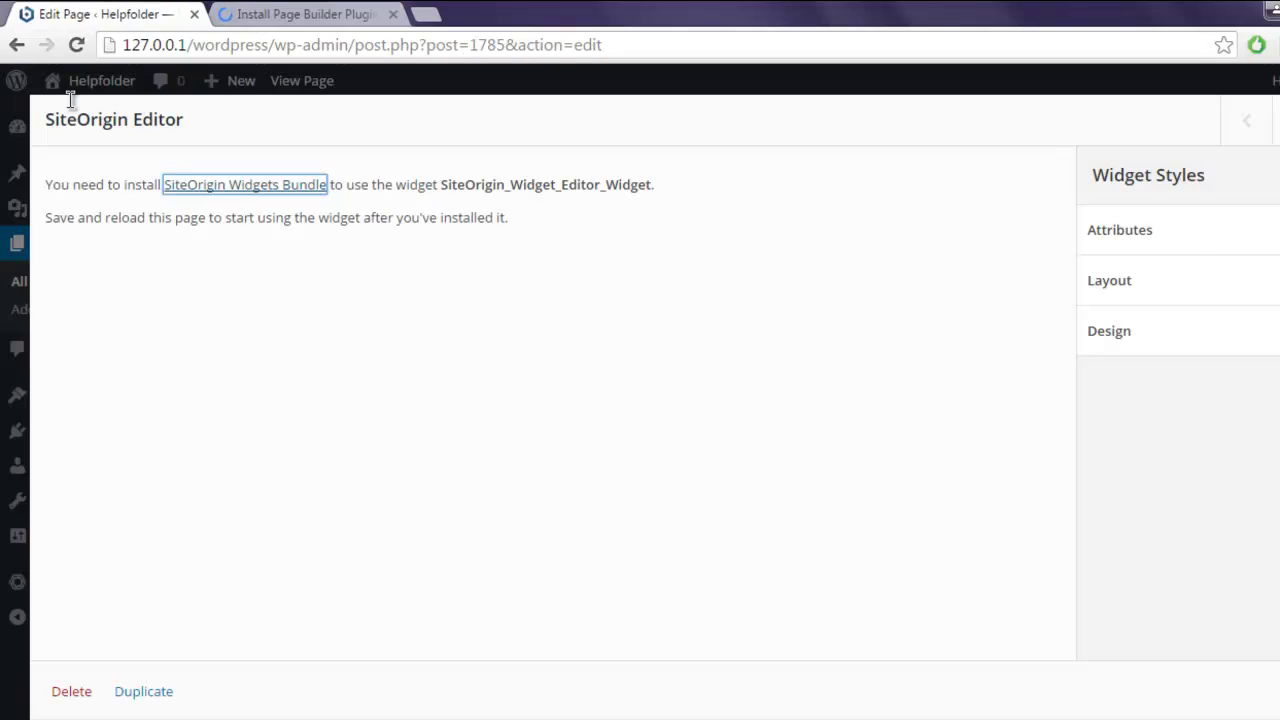
{"action": "left_click", "coordinate": [1140, 232]}
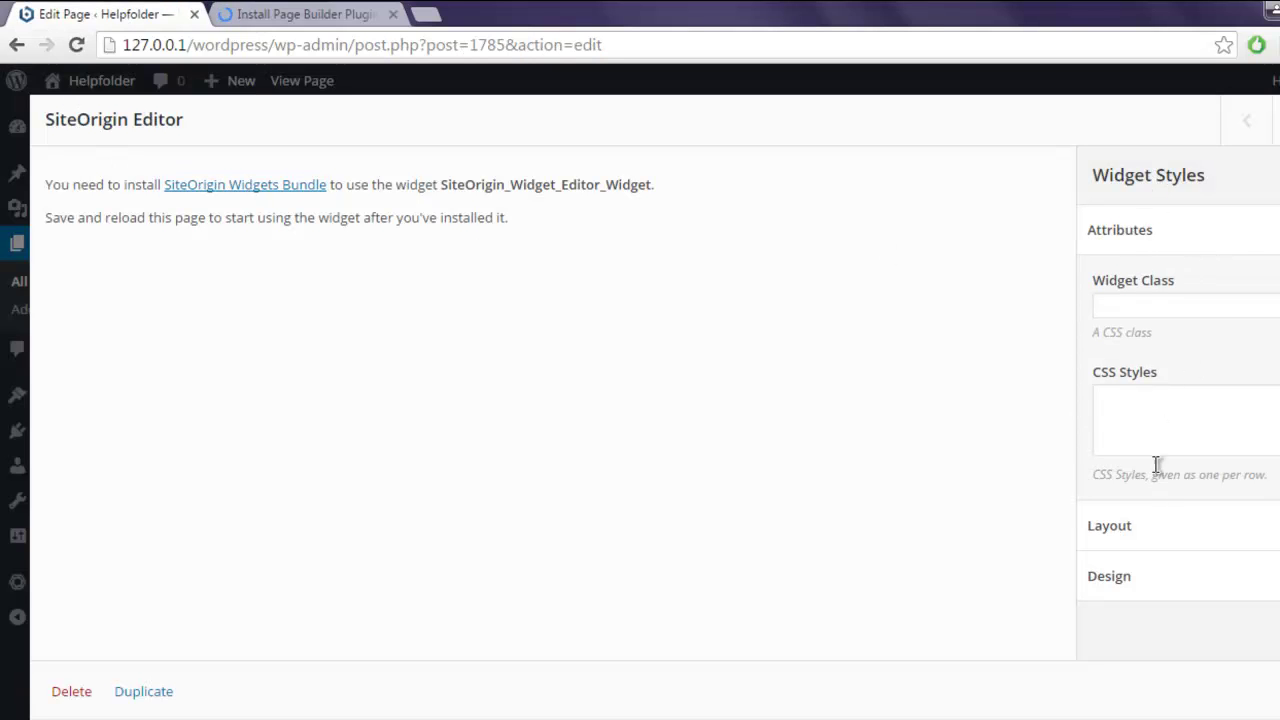
{"action": "left_click", "coordinate": [1151, 527]}
{"action": "scroll", "coordinate": [1185, 565], "scroll_direction": "down", "scroll_amount": 1}
{"action": "left_click", "coordinate": [1160, 640]}
{"action": "scroll", "coordinate": [1268, 408], "scroll_direction": "down", "scroll_amount": 5}
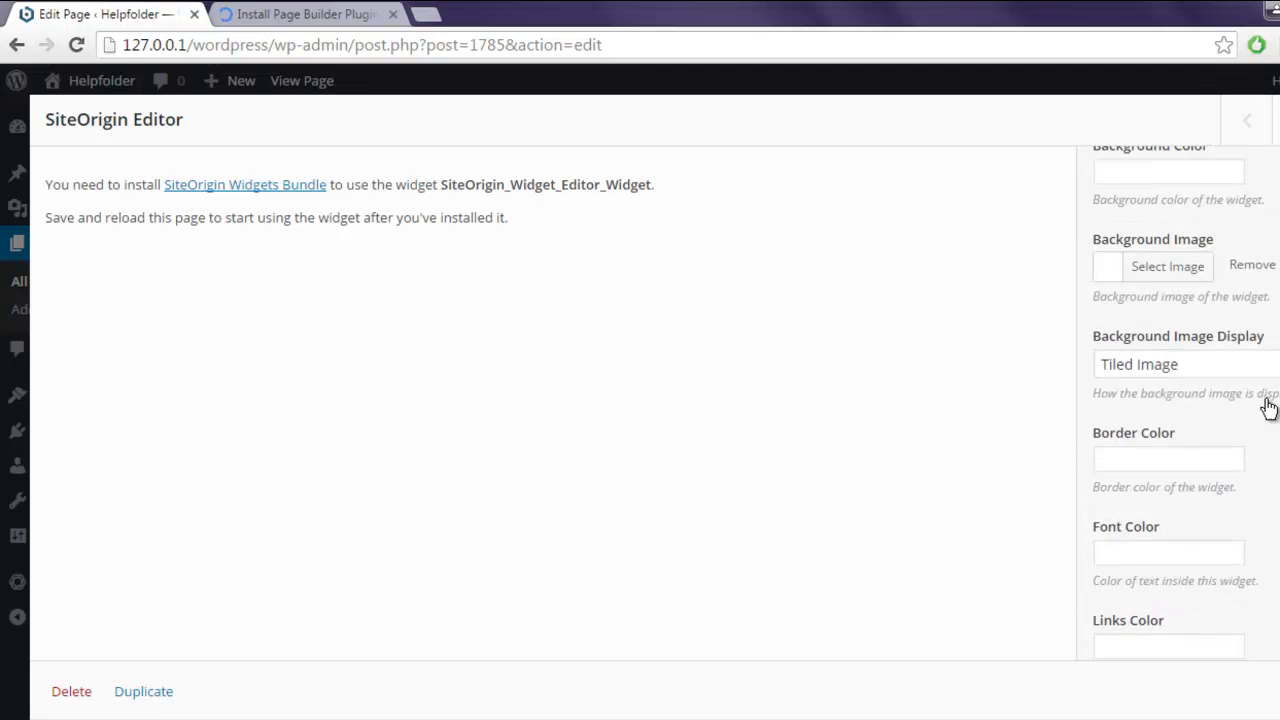
{"action": "scroll", "coordinate": [1268, 408], "scroll_direction": "down", "scroll_amount": 1}
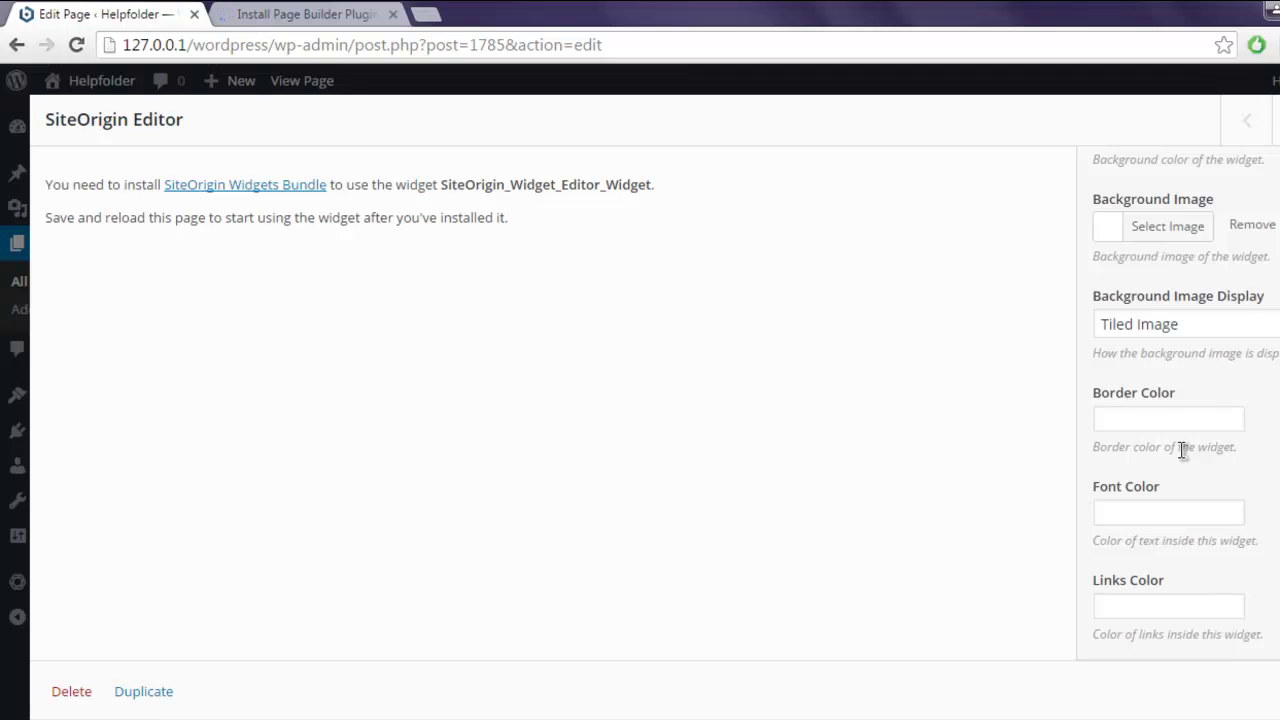
{"action": "scroll", "coordinate": [1192, 380], "scroll_direction": "up", "scroll_amount": 6}
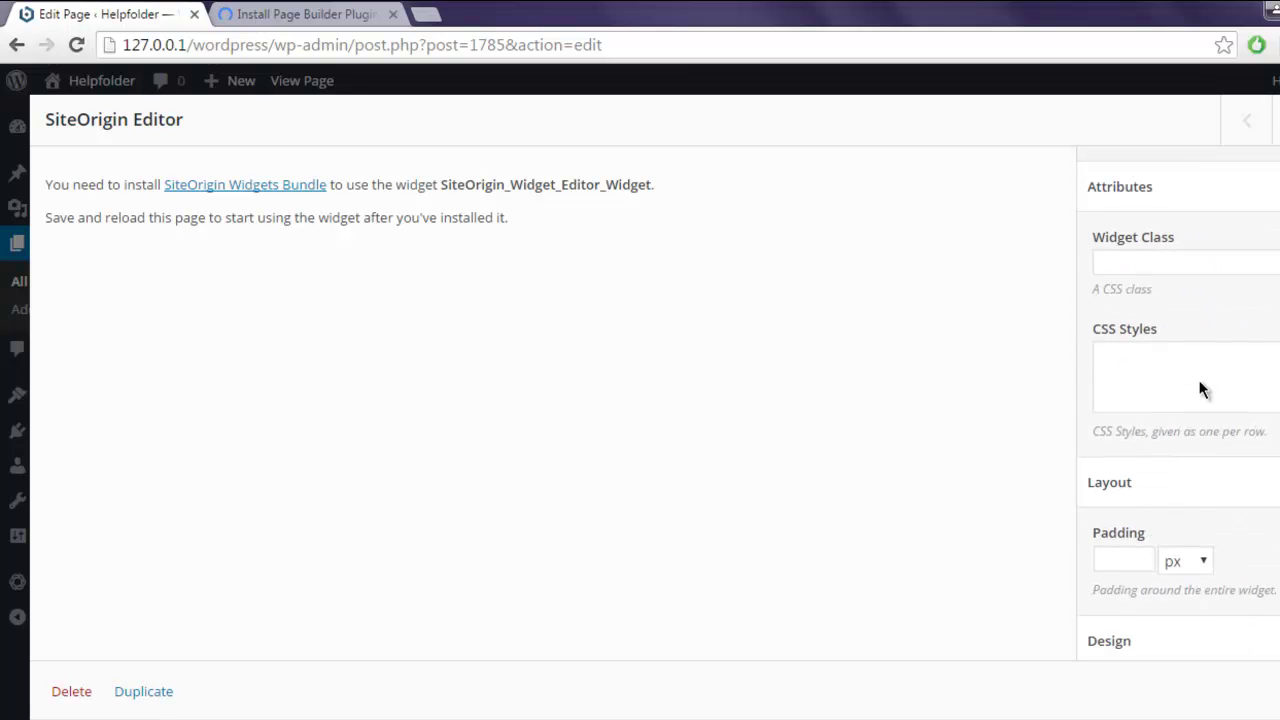
{"action": "scroll", "coordinate": [1199, 380], "scroll_direction": "up", "scroll_amount": 1}
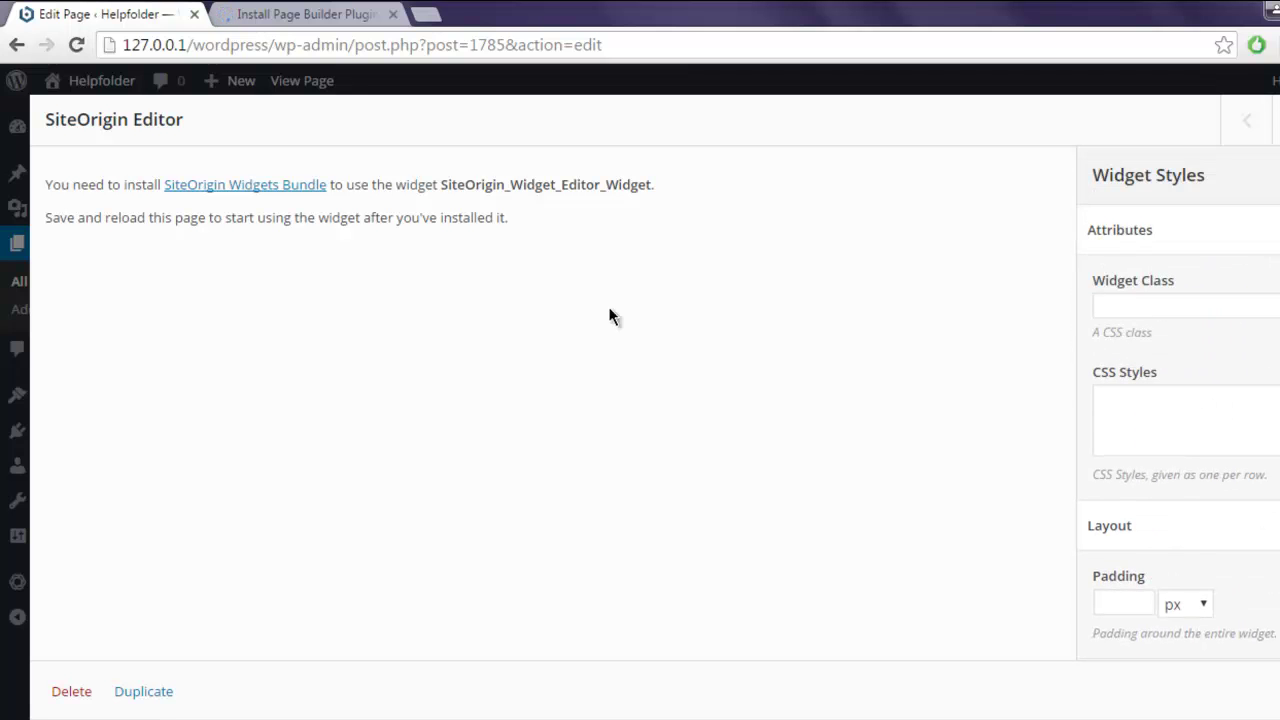
Activate the SiteOrigin Widgets Bundle plugin and return to the Contact page's layout, closing the widget settings.
{"action": "left_click", "coordinate": [305, 16]}
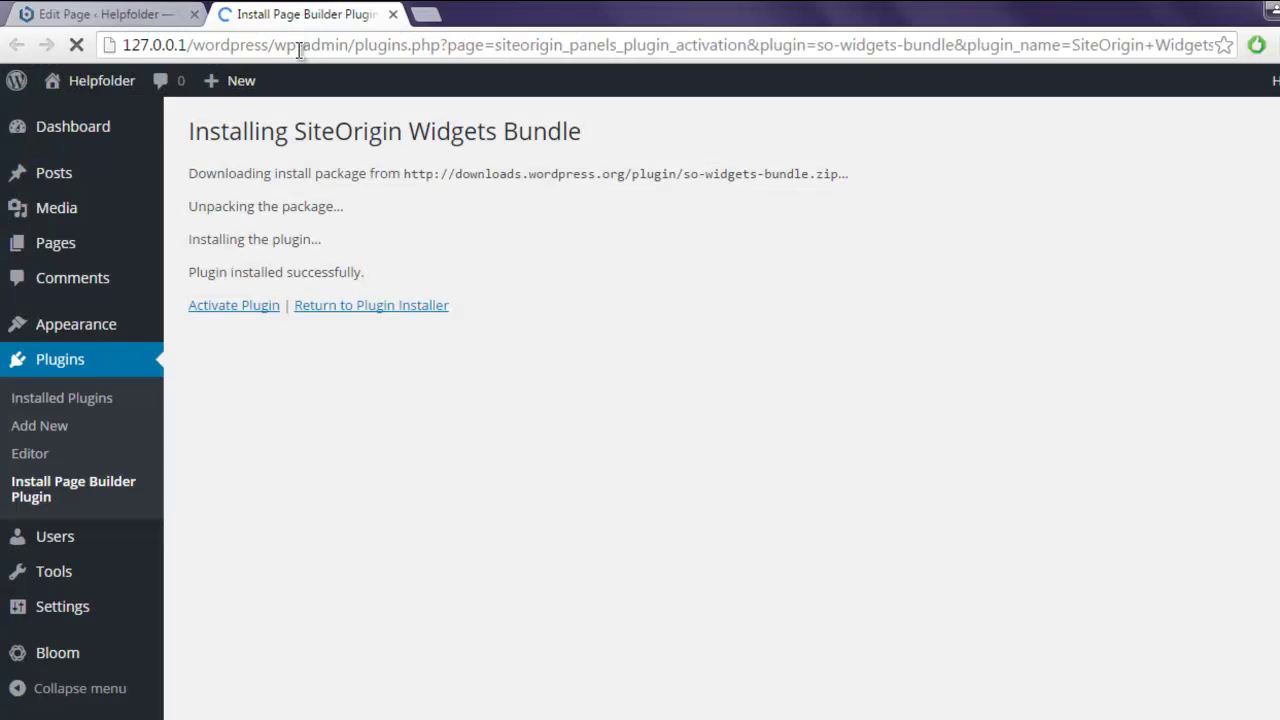
{"action": "left_click", "coordinate": [240, 302]}
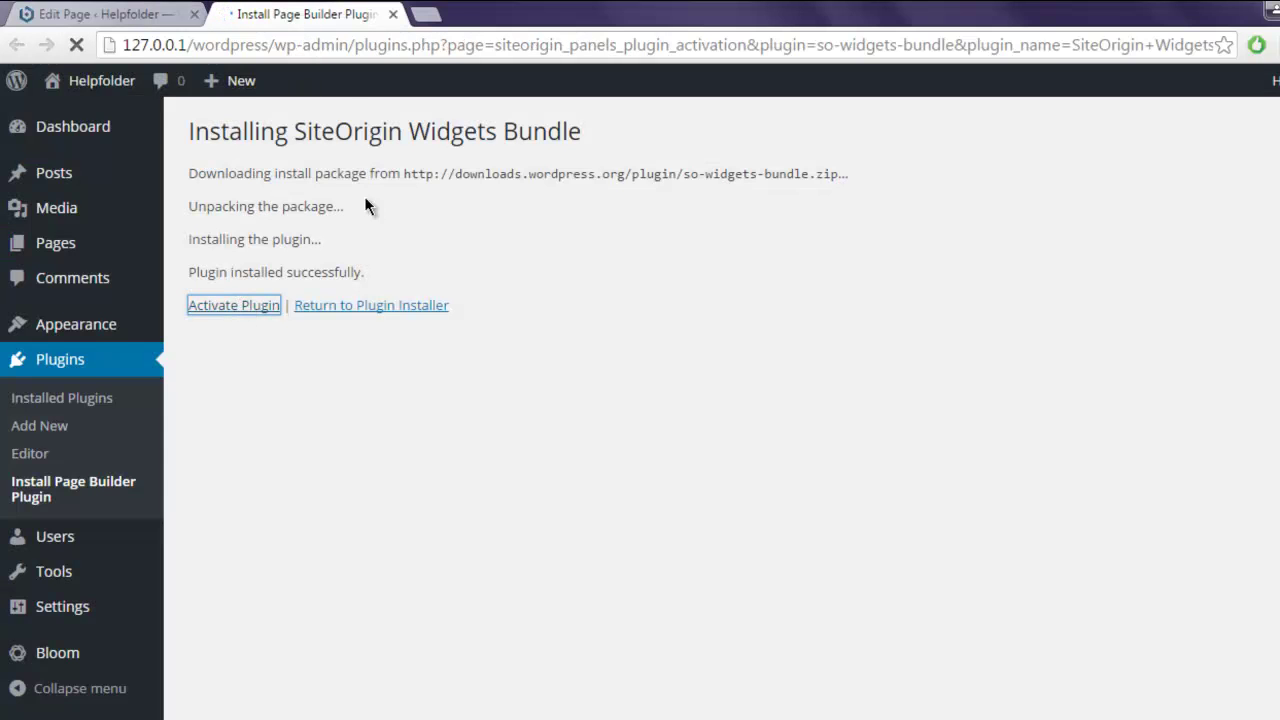
{"action": "left_click", "coordinate": [133, 19]}
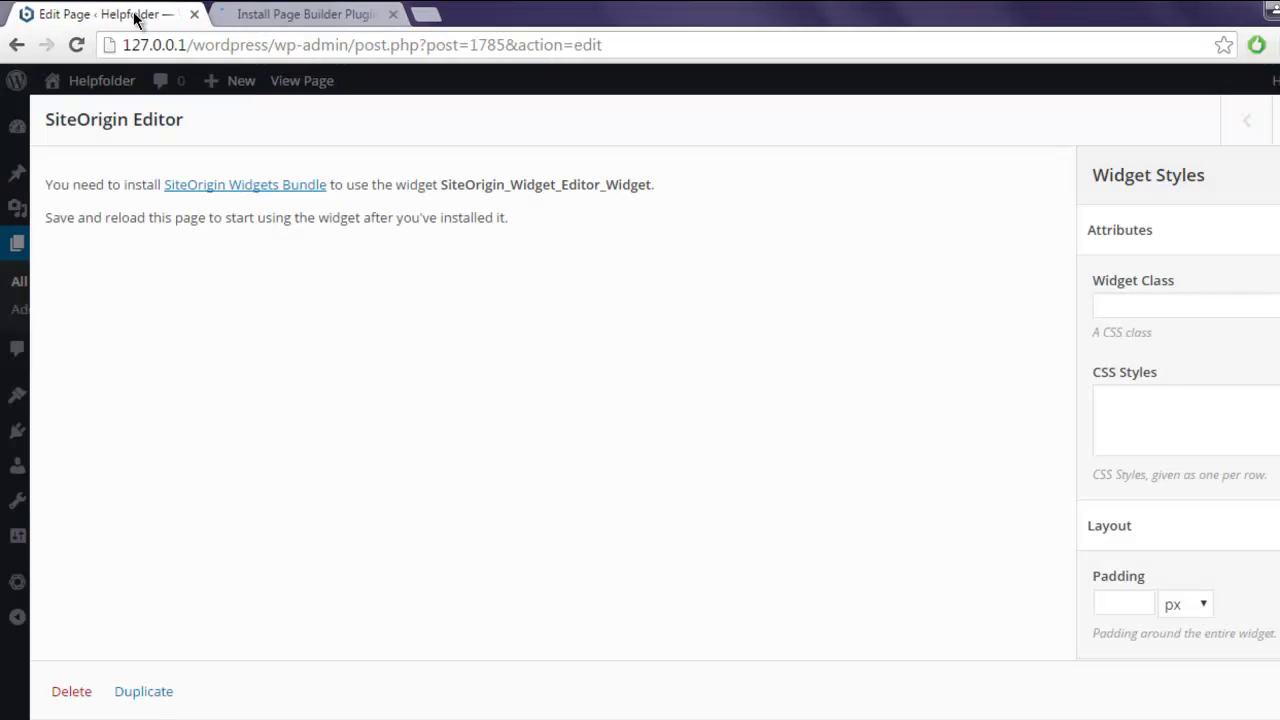
{"action": "left_click", "coordinate": [1247, 120]}
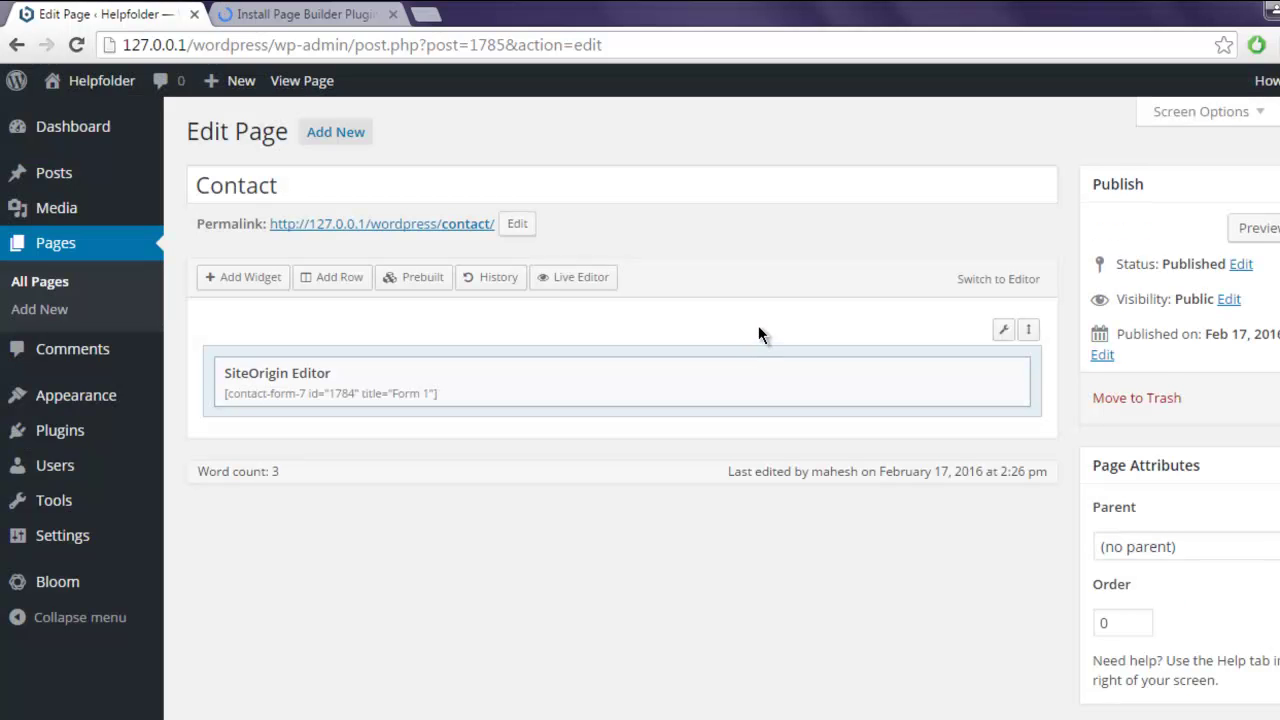
{"action": "left_click", "coordinate": [300, 18]}
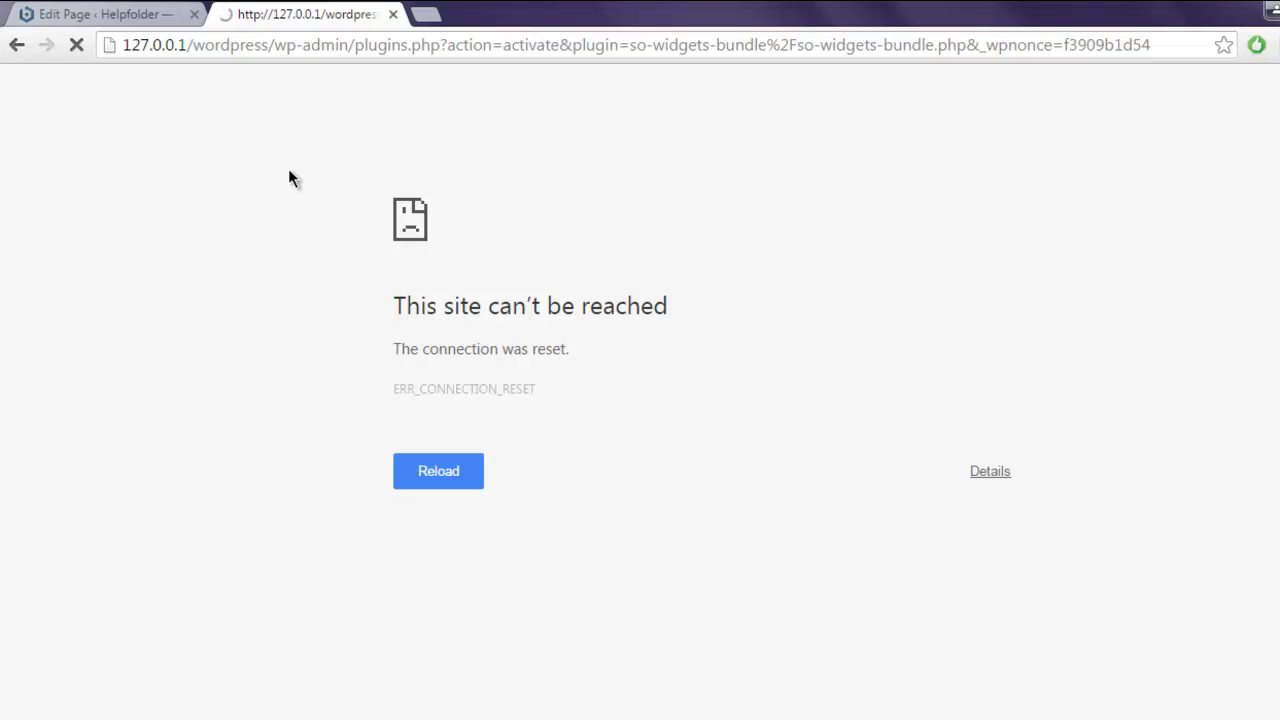
{"action": "left_click", "coordinate": [131, 18]}
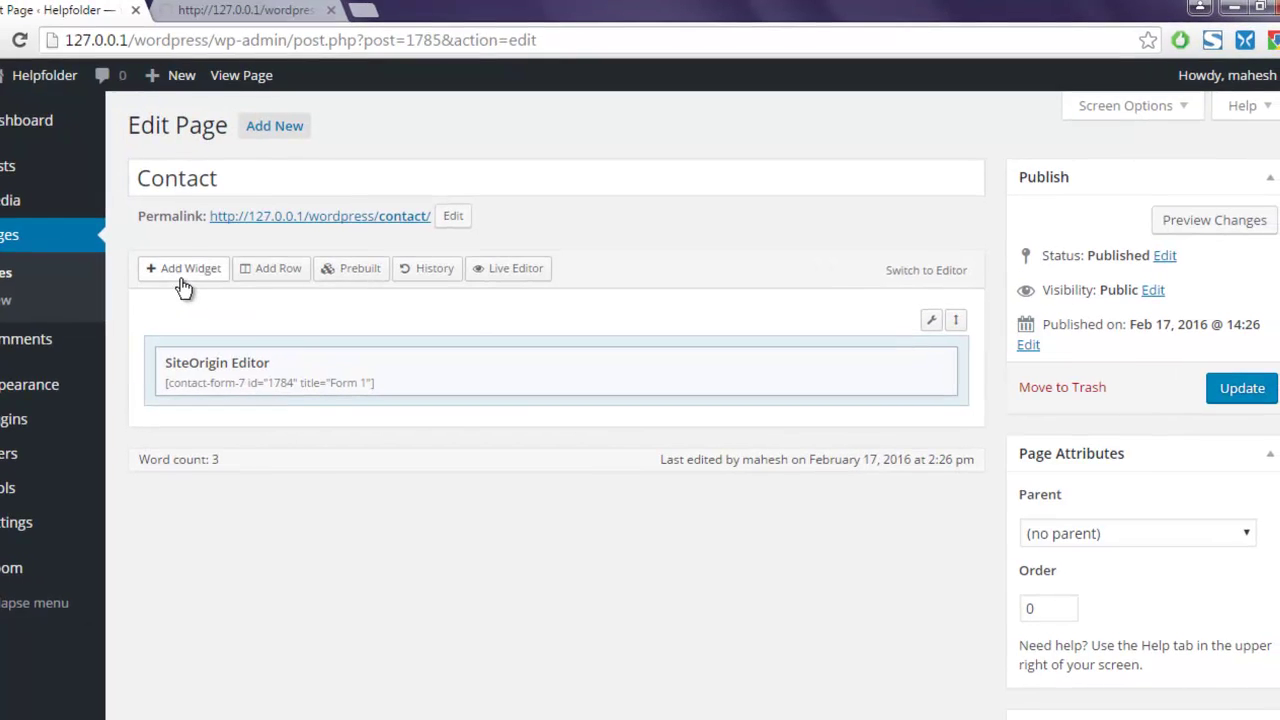
Start adding a widget to the Contact page and review the WordPress, Widgets Bundle and Page Builder widget groups.
{"action": "left_click", "coordinate": [183, 270]}
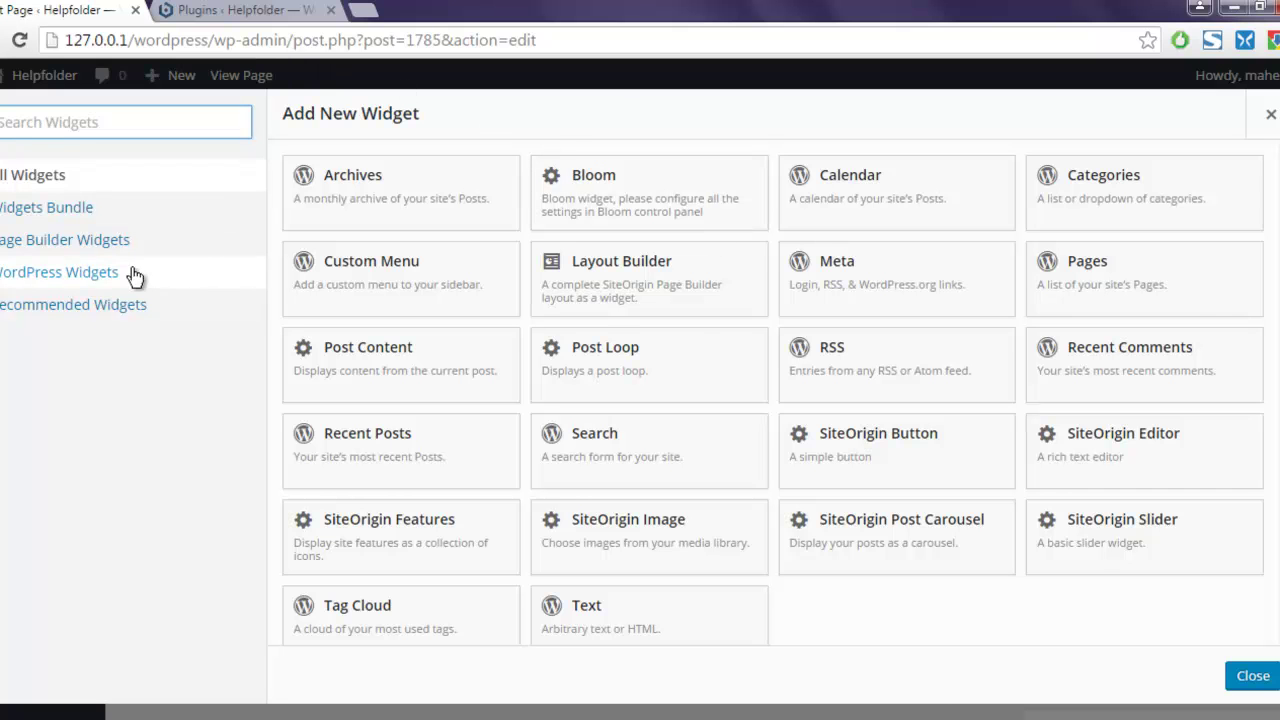
{"action": "left_click", "coordinate": [80, 272]}
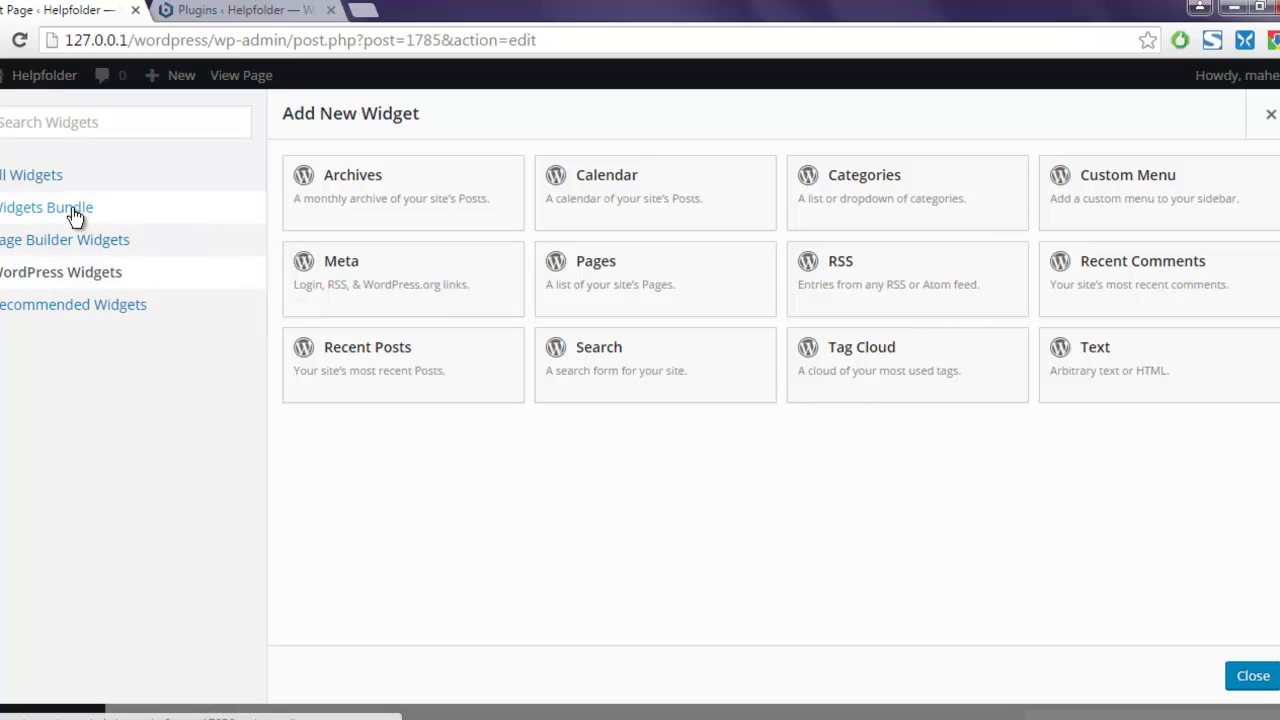
{"action": "left_click", "coordinate": [136, 215]}
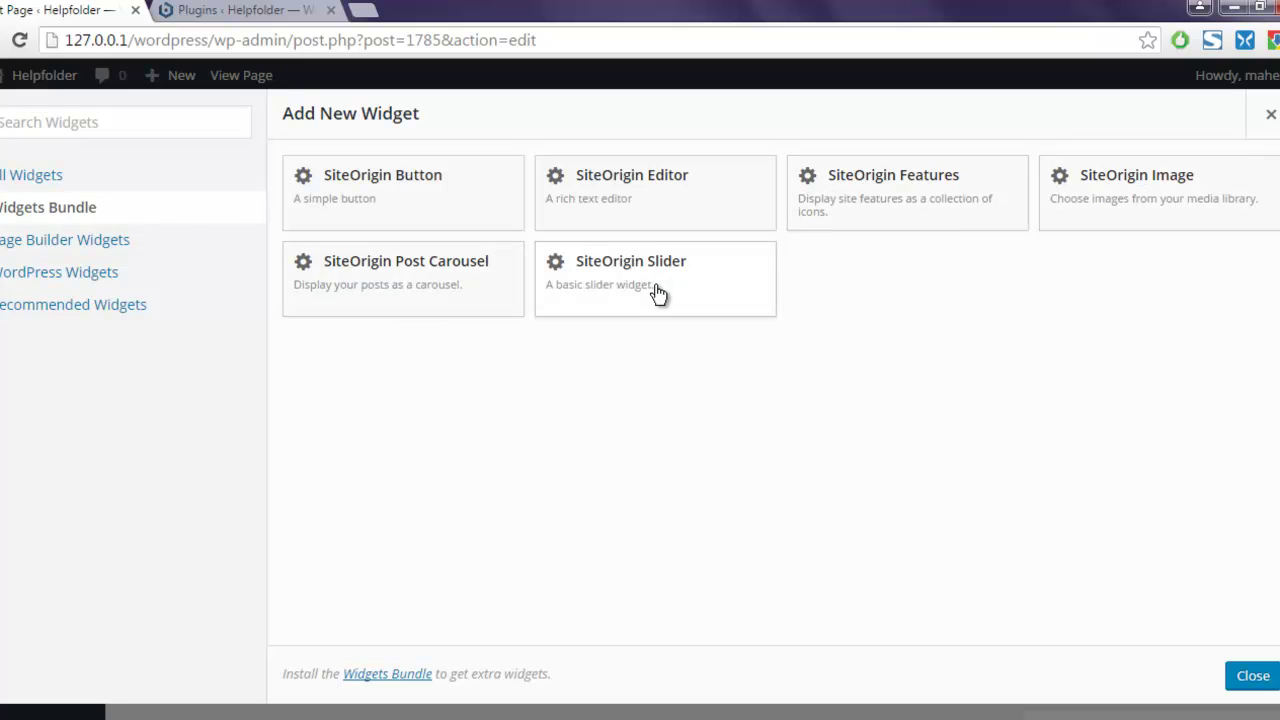
{"action": "left_click", "coordinate": [40, 242]}
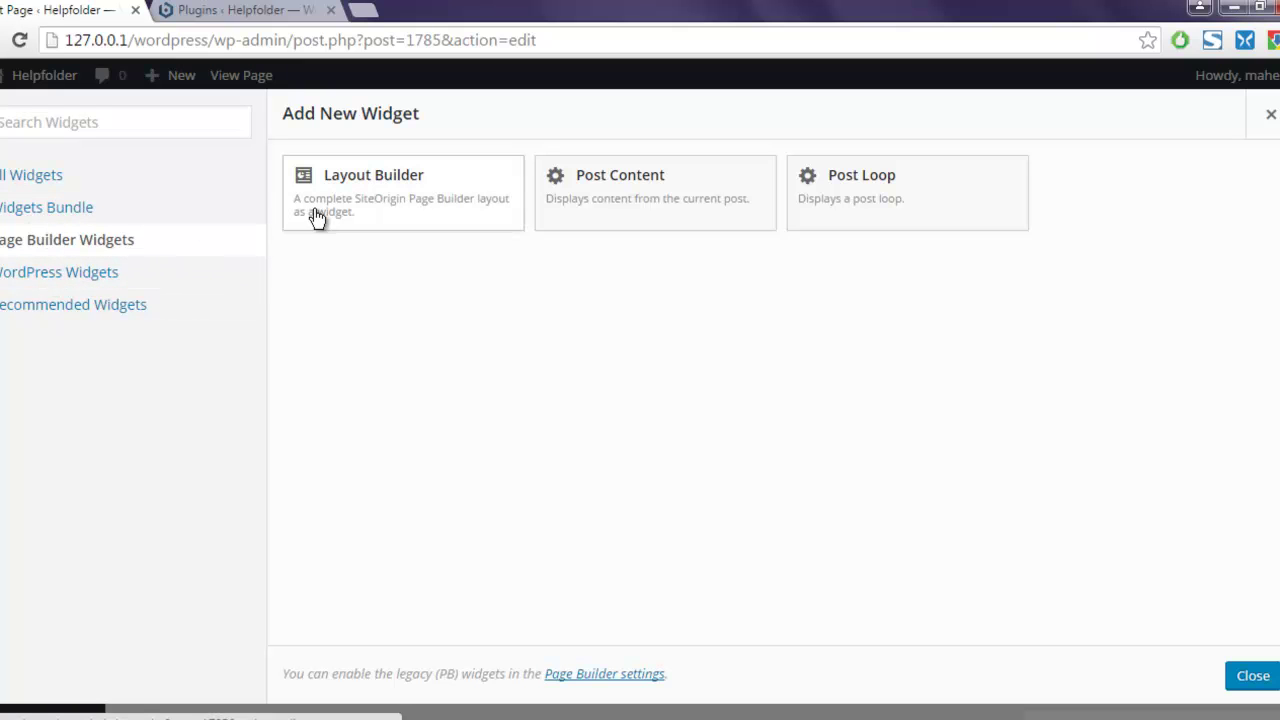
{"action": "left_click", "coordinate": [33, 217]}
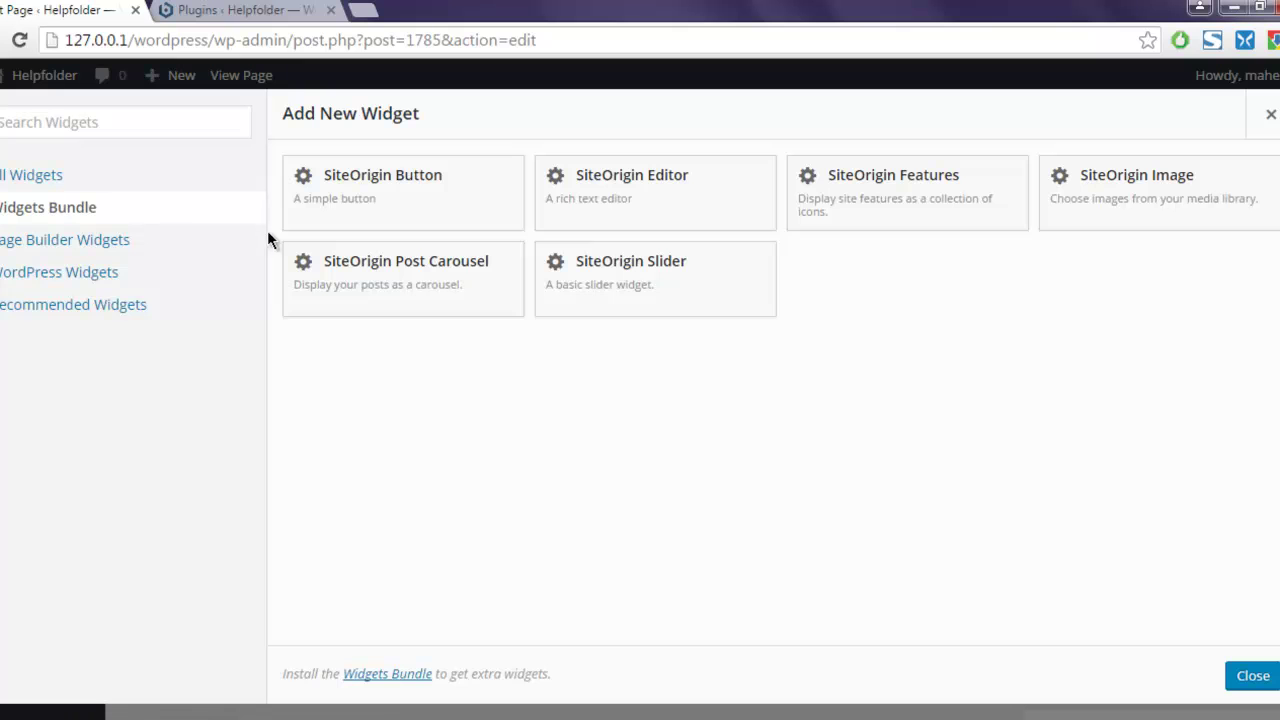
Add a second SiteOrigin Editor widget from the Widgets Bundle to the Contact page and open its settings to read the notice.
{"action": "left_click", "coordinate": [651, 204]}
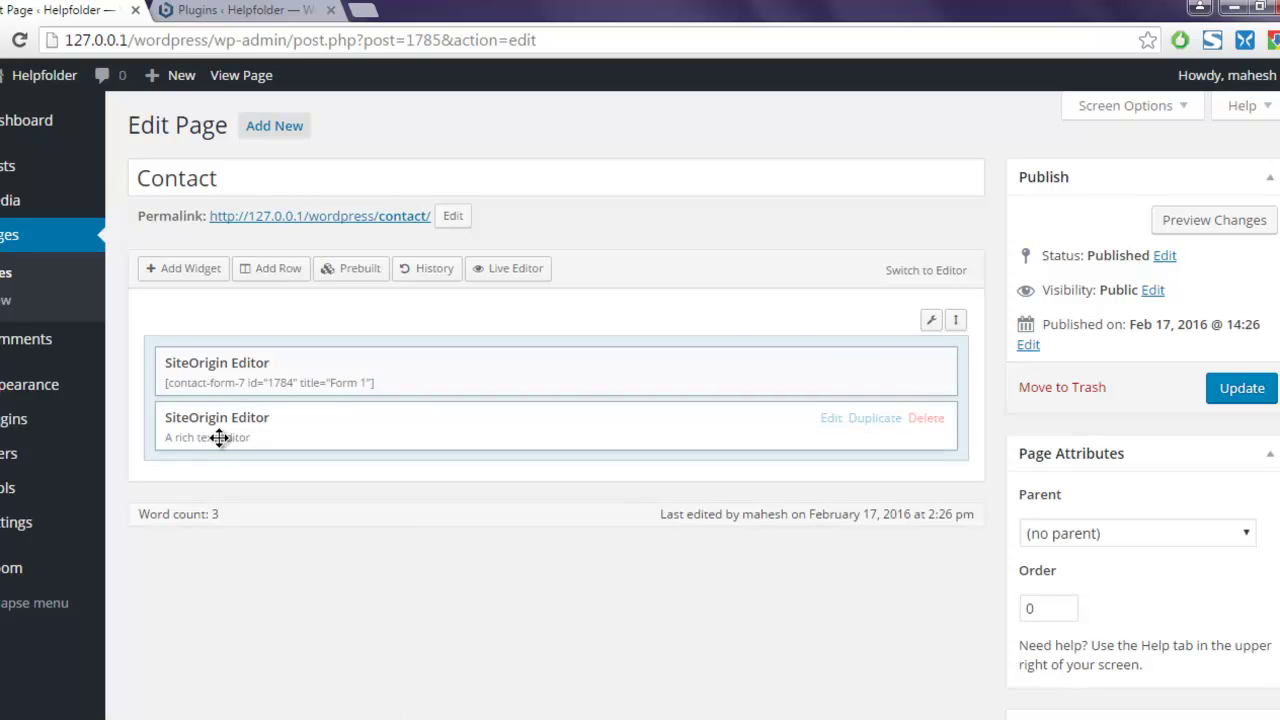
{"action": "left_click", "coordinate": [826, 420]}
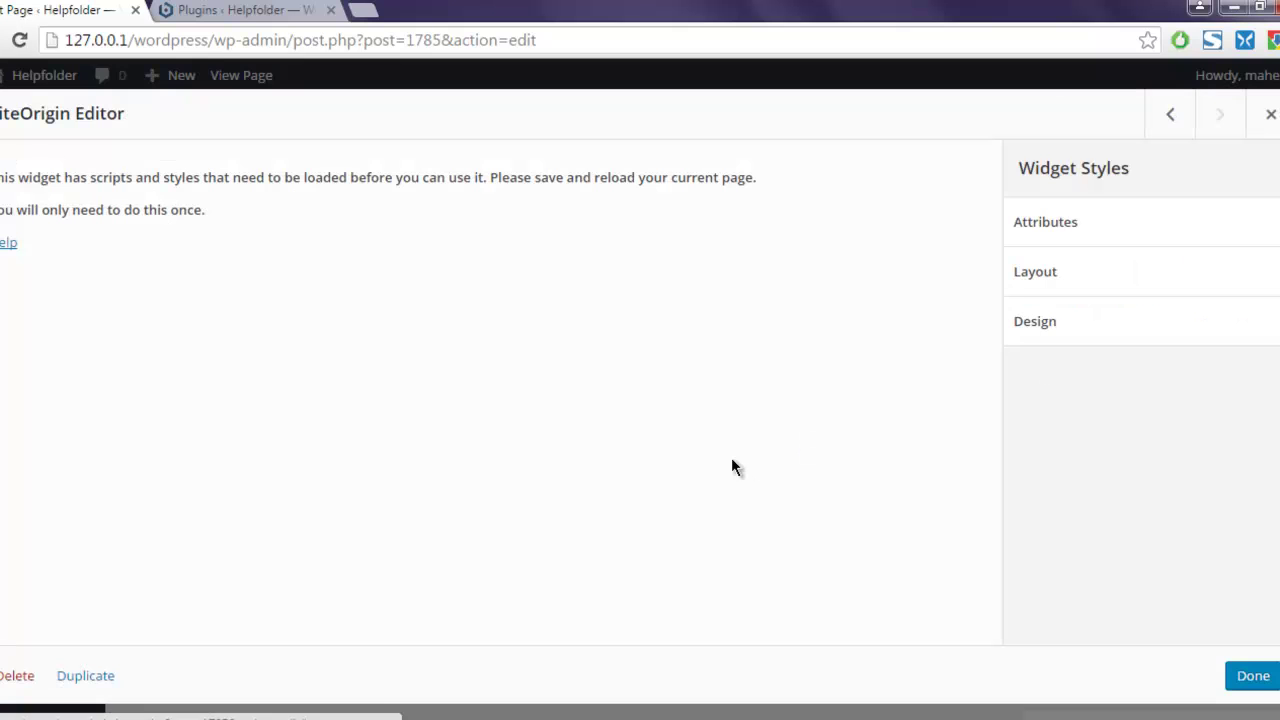
{"action": "left_click_drag", "start_coordinate": [16, 178], "coordinate": [217, 209]}
{"action": "left_click", "coordinate": [217, 209]}
{"action": "left_click_drag", "start_coordinate": [162, 178], "coordinate": [583, 203]}
{"action": "left_click", "coordinate": [593, 205]}
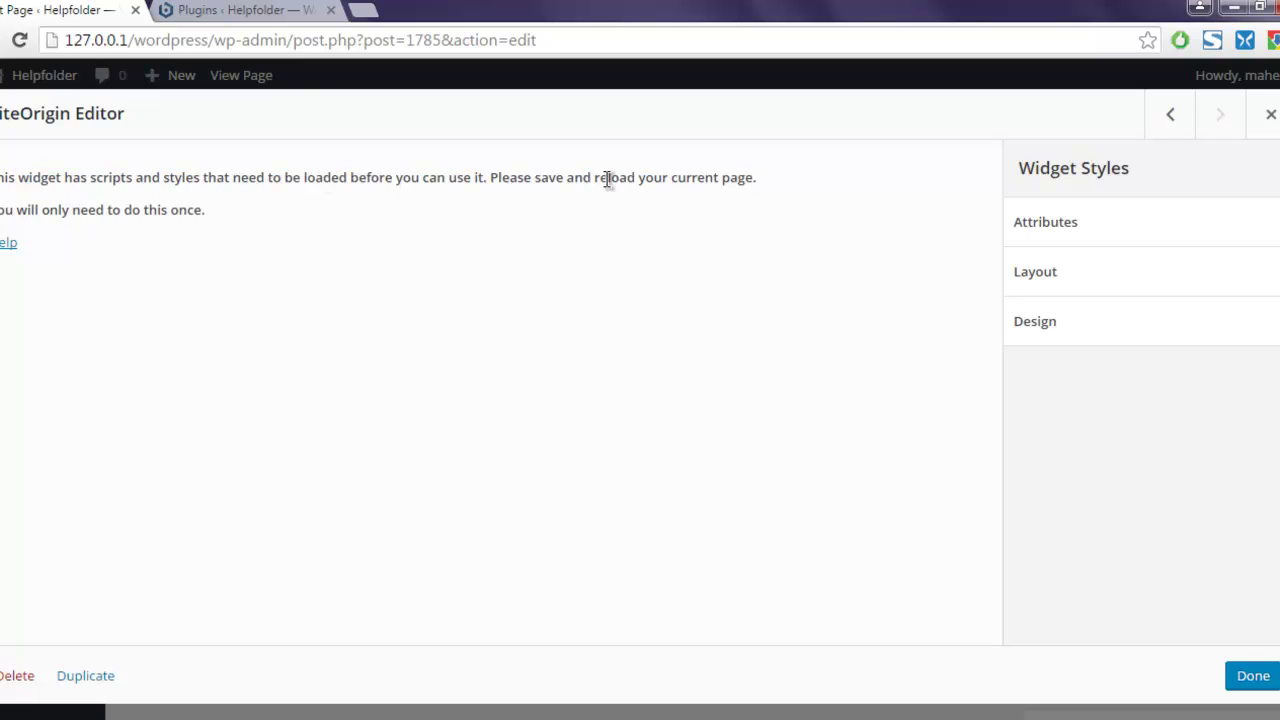
{"action": "left_click_drag", "start_coordinate": [516, 178], "coordinate": [766, 194]}
{"action": "left_click", "coordinate": [766, 194]}
{"action": "left_click_drag", "start_coordinate": [520, 178], "coordinate": [787, 180]}
{"action": "left_click", "coordinate": [787, 180]}
Close the new widget's settings and update the Contact page.
{"action": "left_click", "coordinate": [1268, 116]}
{"action": "left_click", "coordinate": [1236, 390]}
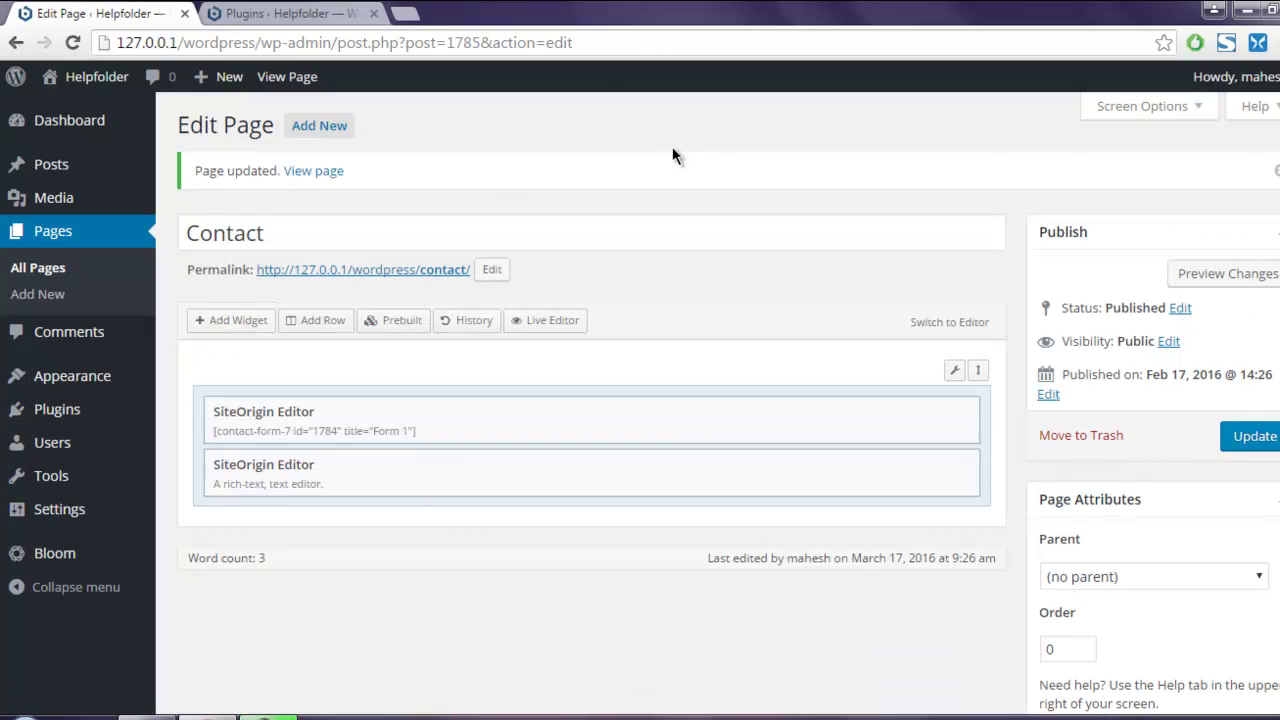
Examine the second SiteOrigin Editor widget's title field, content area and paragraph option, and close its settings.
{"action": "scroll", "coordinate": [677, 155], "scroll_direction": "down", "scroll_amount": 2}
{"action": "mouse_move", "coordinate": [866, 283]}
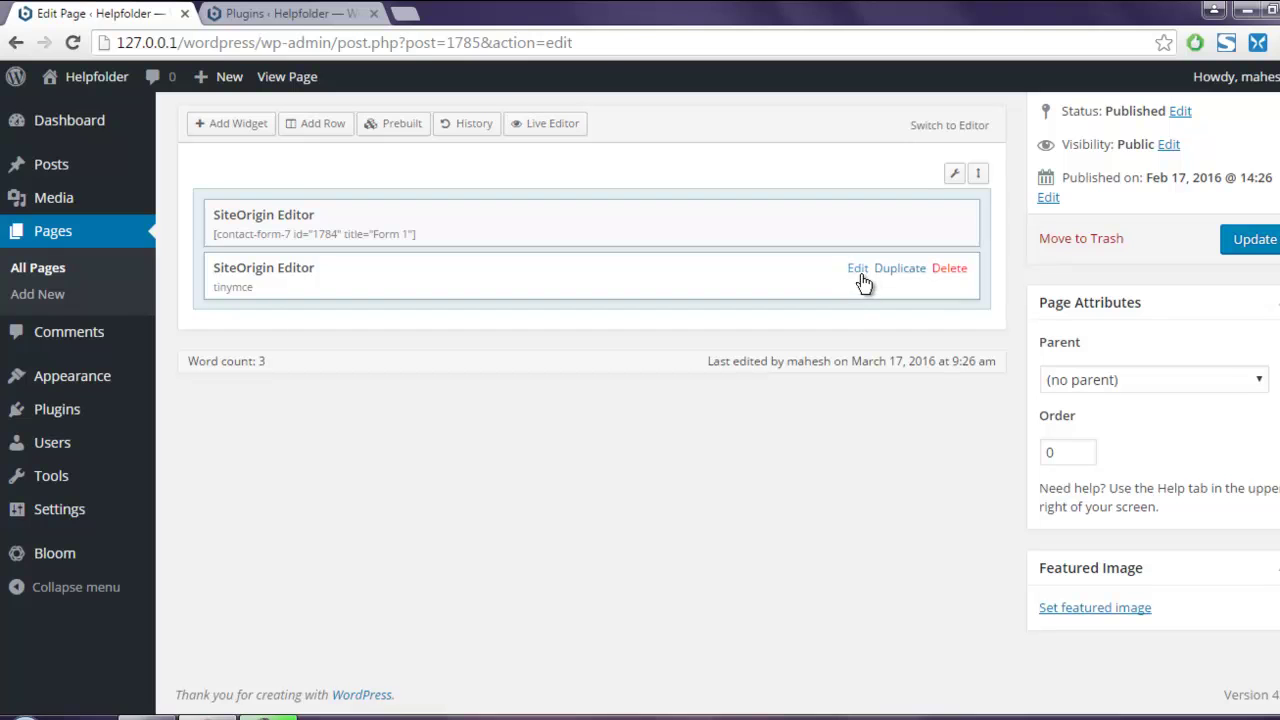
{"action": "left_click", "coordinate": [857, 270]}
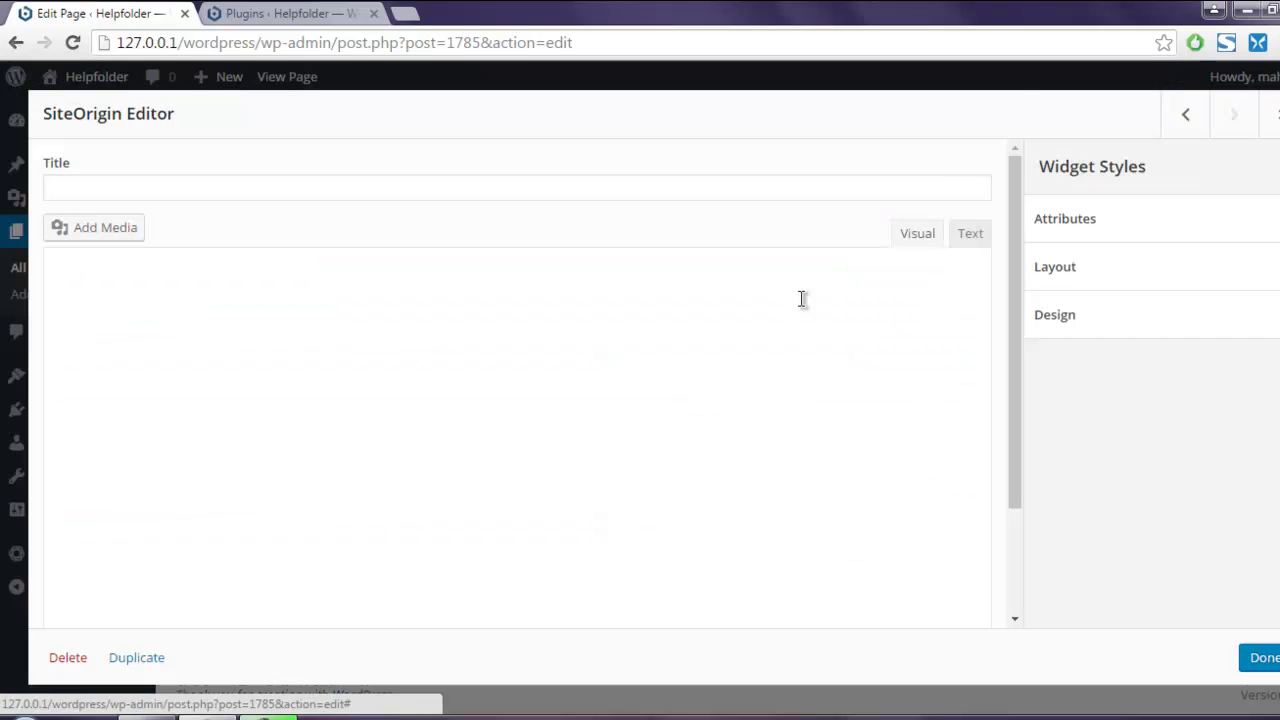
{"action": "left_click", "coordinate": [201, 181]}
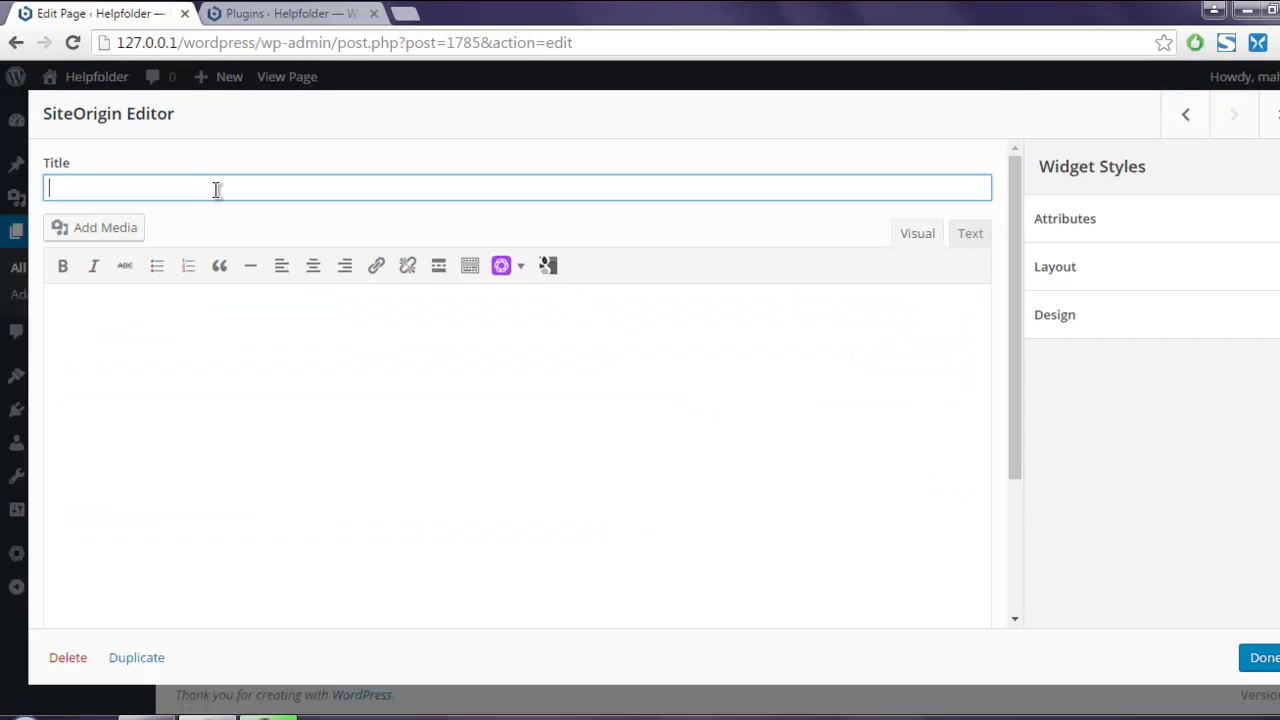
{"action": "left_click", "coordinate": [108, 358]}
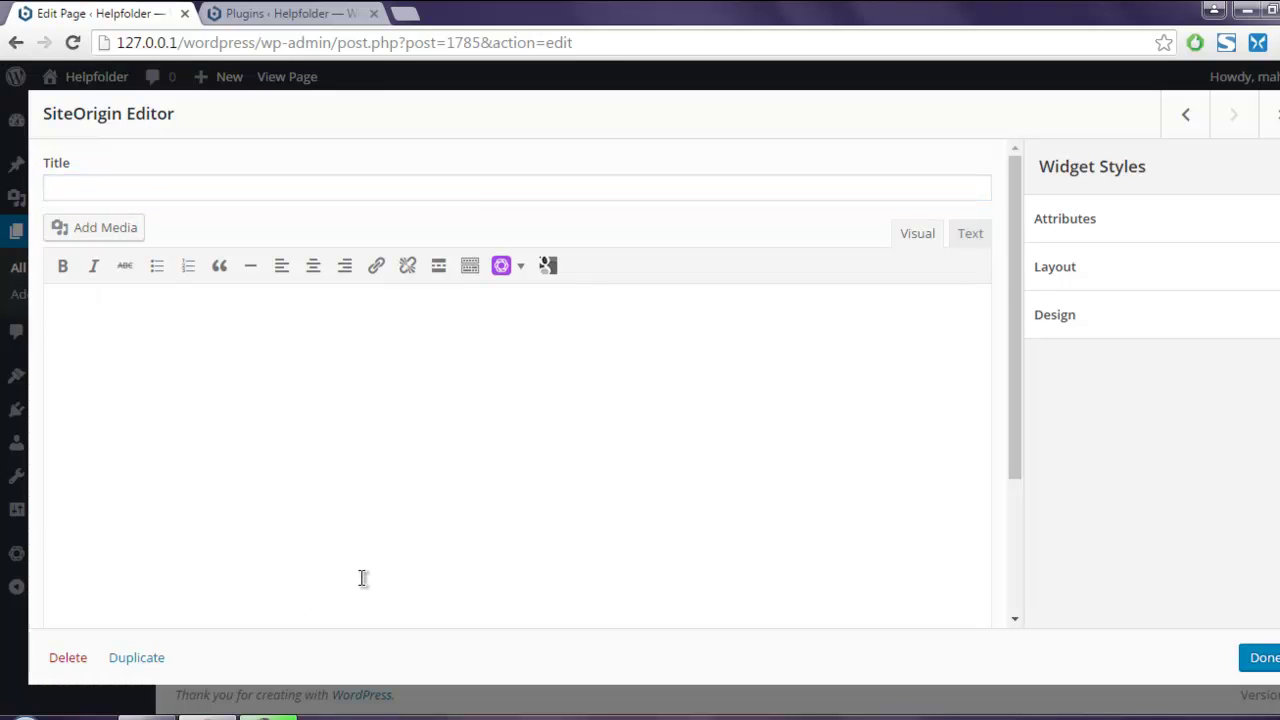
{"action": "scroll", "coordinate": [389, 434], "scroll_direction": "down", "scroll_amount": 5}
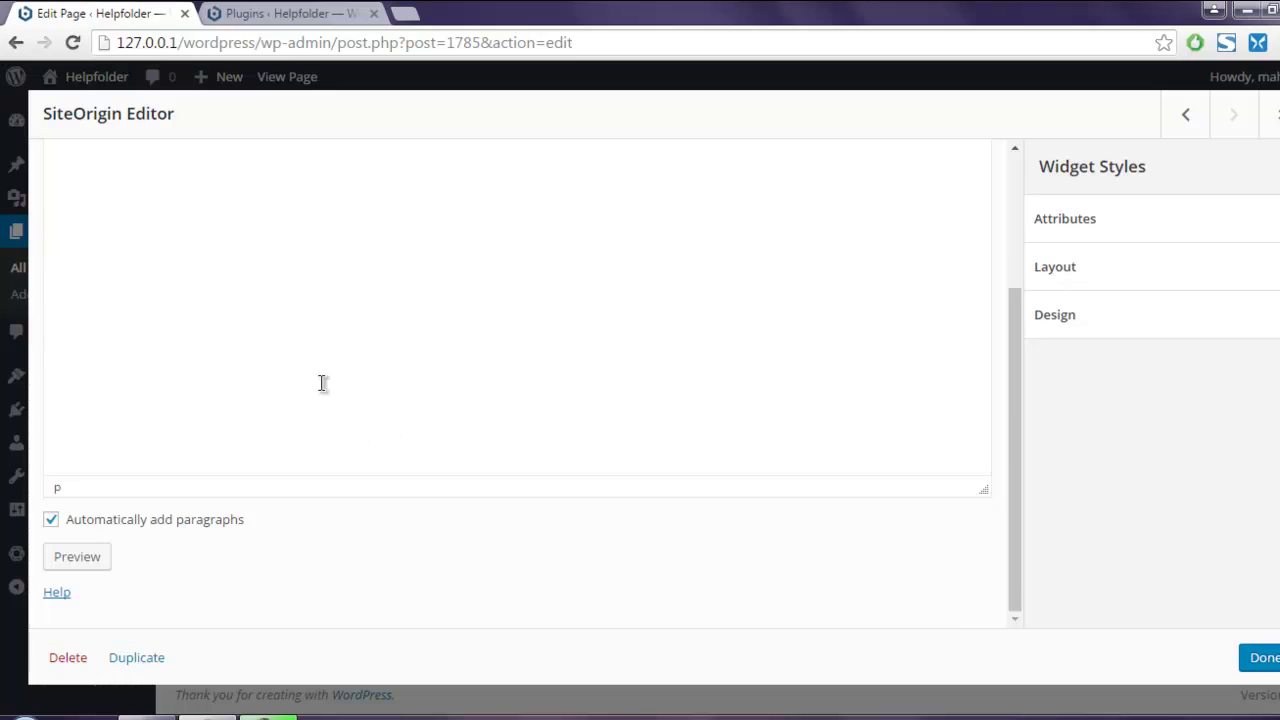
{"action": "scroll", "coordinate": [320, 383], "scroll_direction": "up", "scroll_amount": 5}
{"action": "left_click", "coordinate": [1274, 114]}
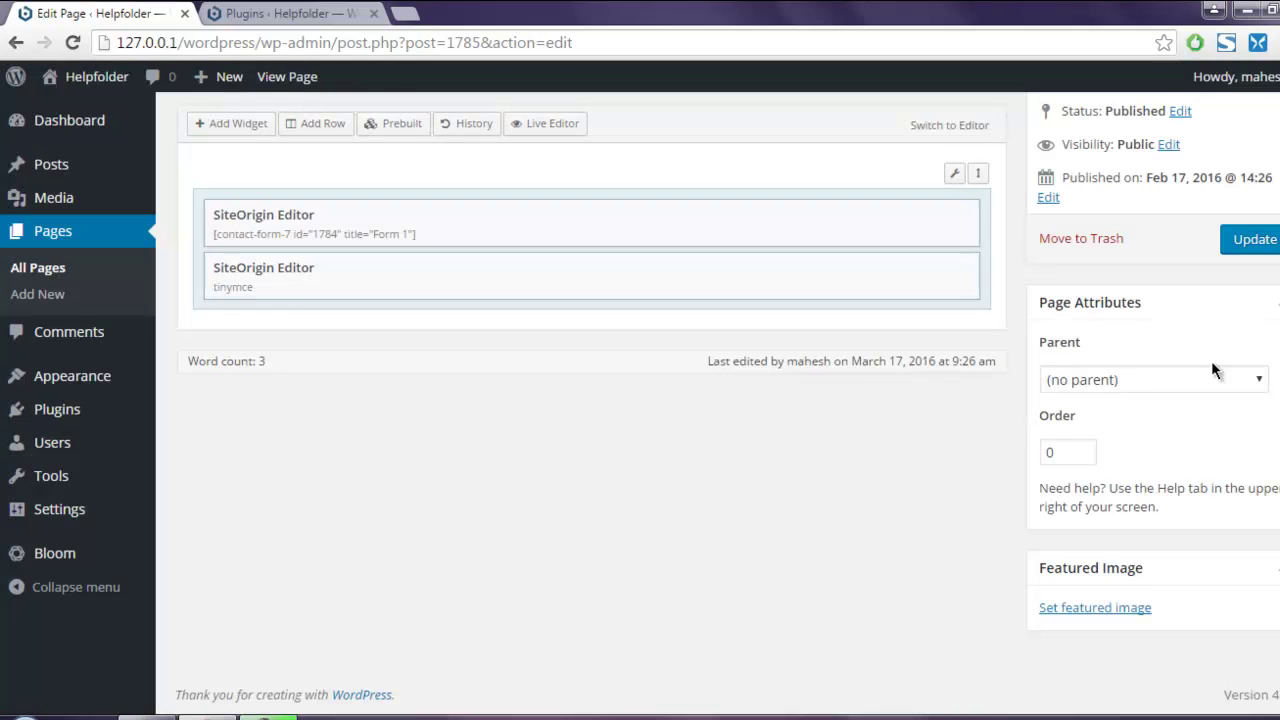
{"action": "scroll", "coordinate": [668, 310], "scroll_direction": "up", "scroll_amount": 2}
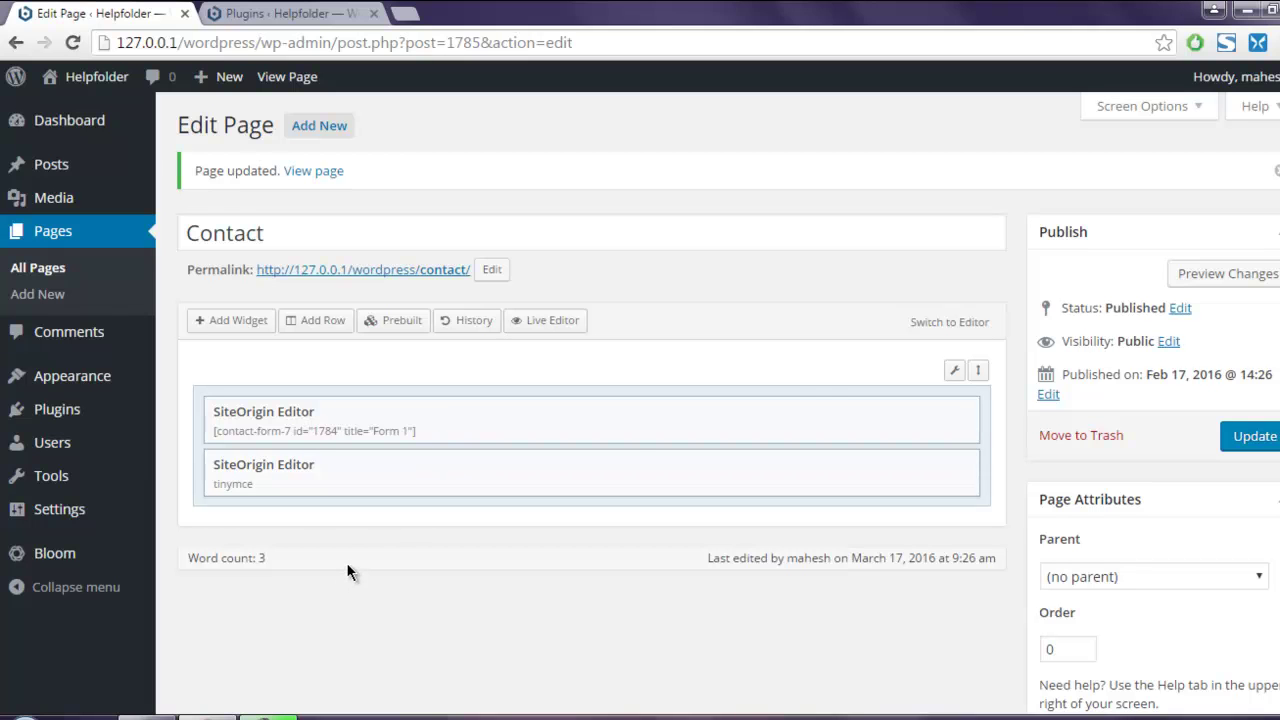
View the contact form shortcode inside the first SiteOrigin Editor widget and close its settings.
{"action": "mouse_move", "coordinate": [857, 416]}
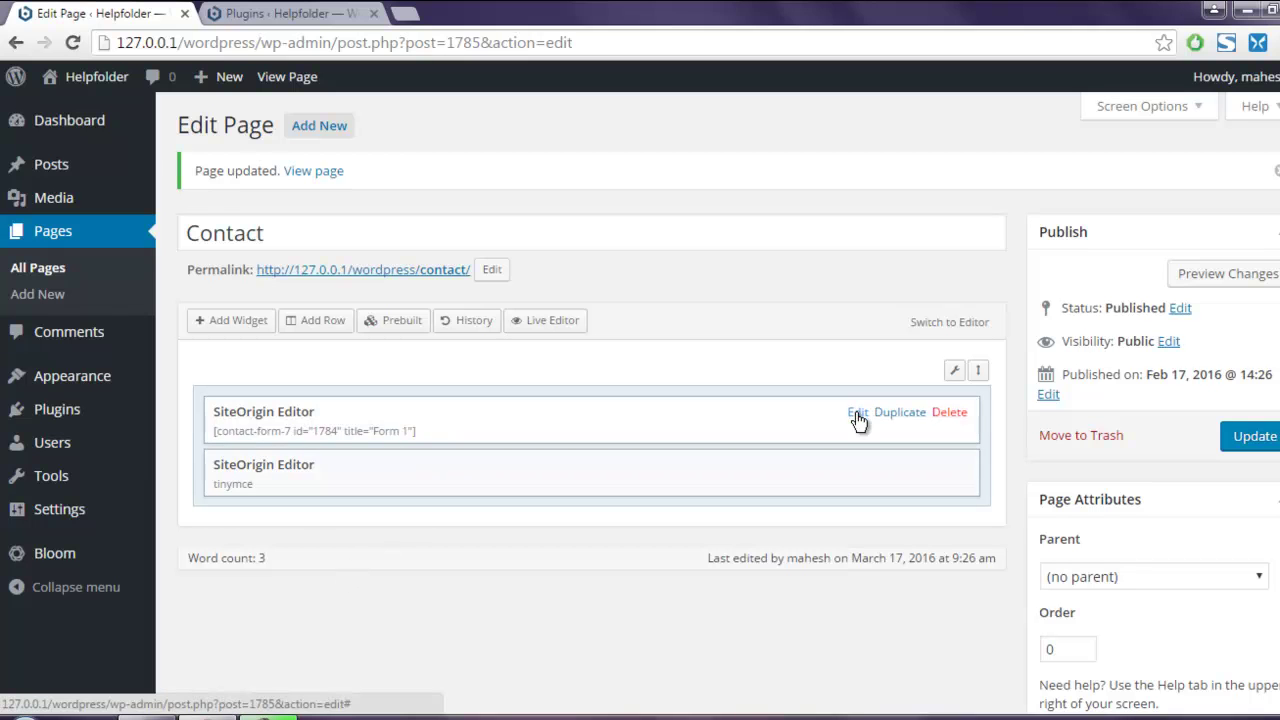
{"action": "left_click", "coordinate": [857, 414]}
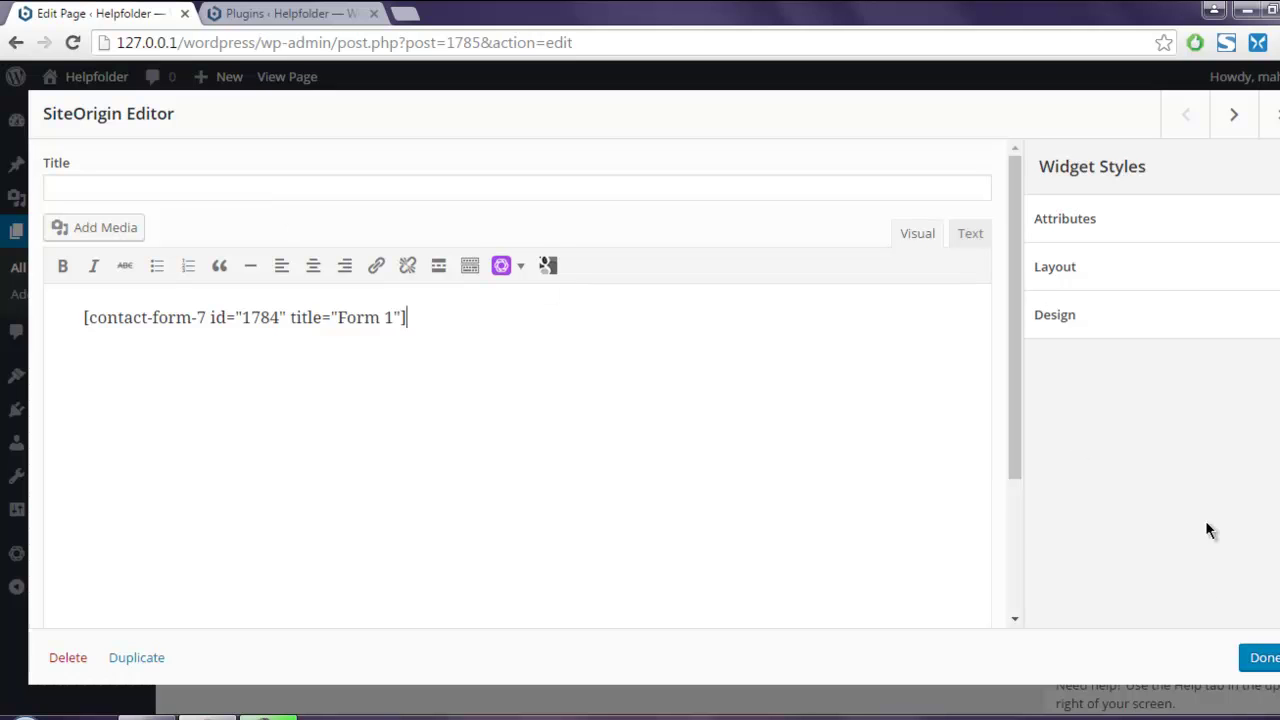
{"action": "left_click", "coordinate": [1257, 654]}
{"action": "mouse_move", "coordinate": [540, 470]}
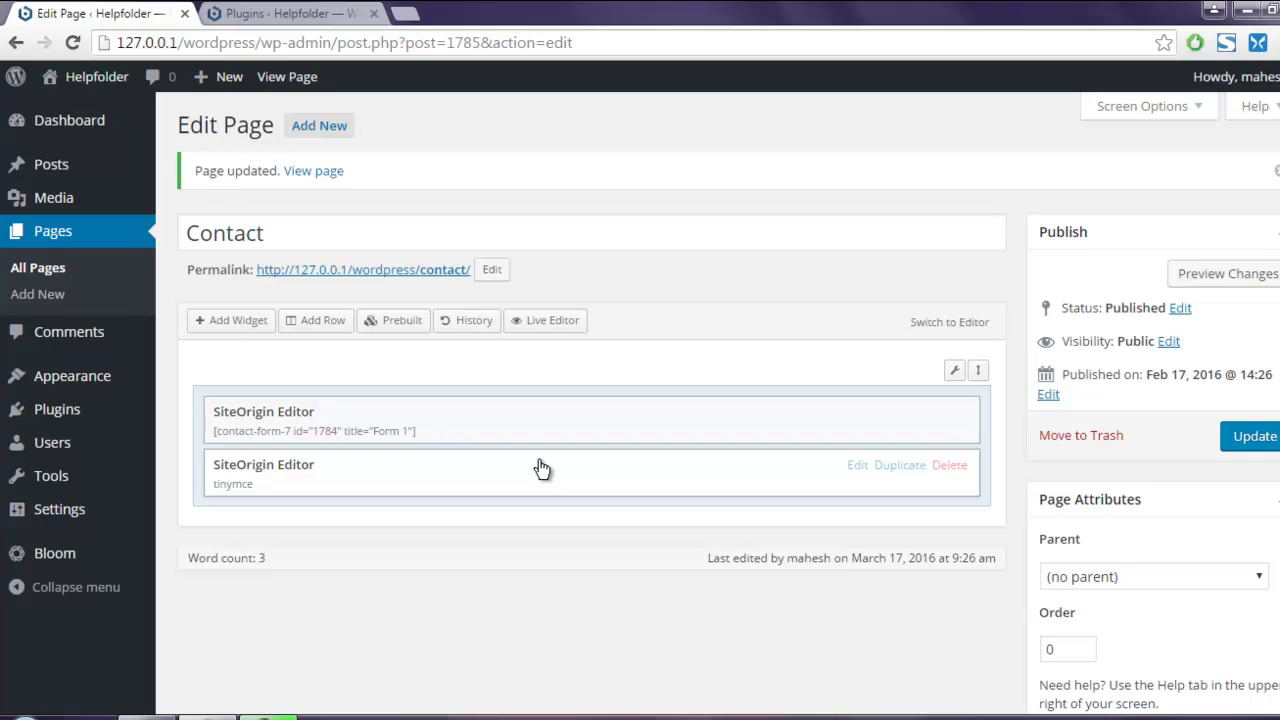
Add a Layout Builder widget from the Page Builder widgets group to the Contact page.
{"action": "left_click", "coordinate": [229, 323]}
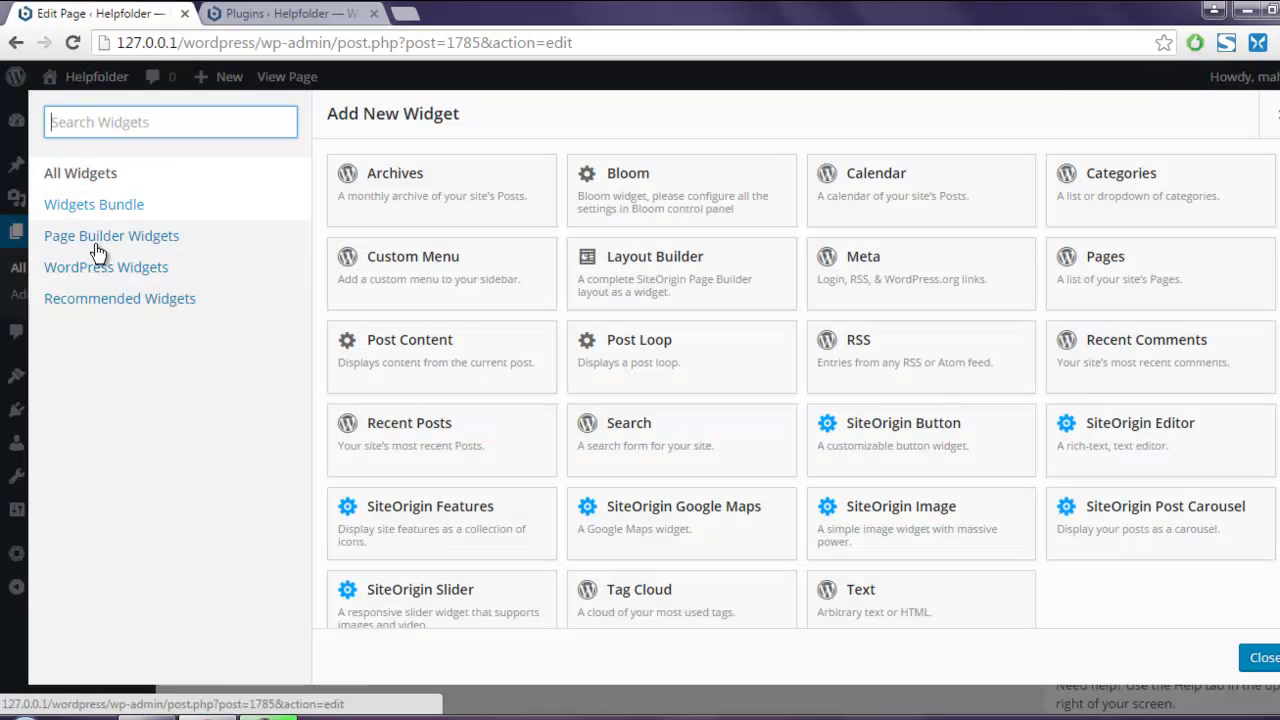
{"action": "left_click", "coordinate": [98, 305]}
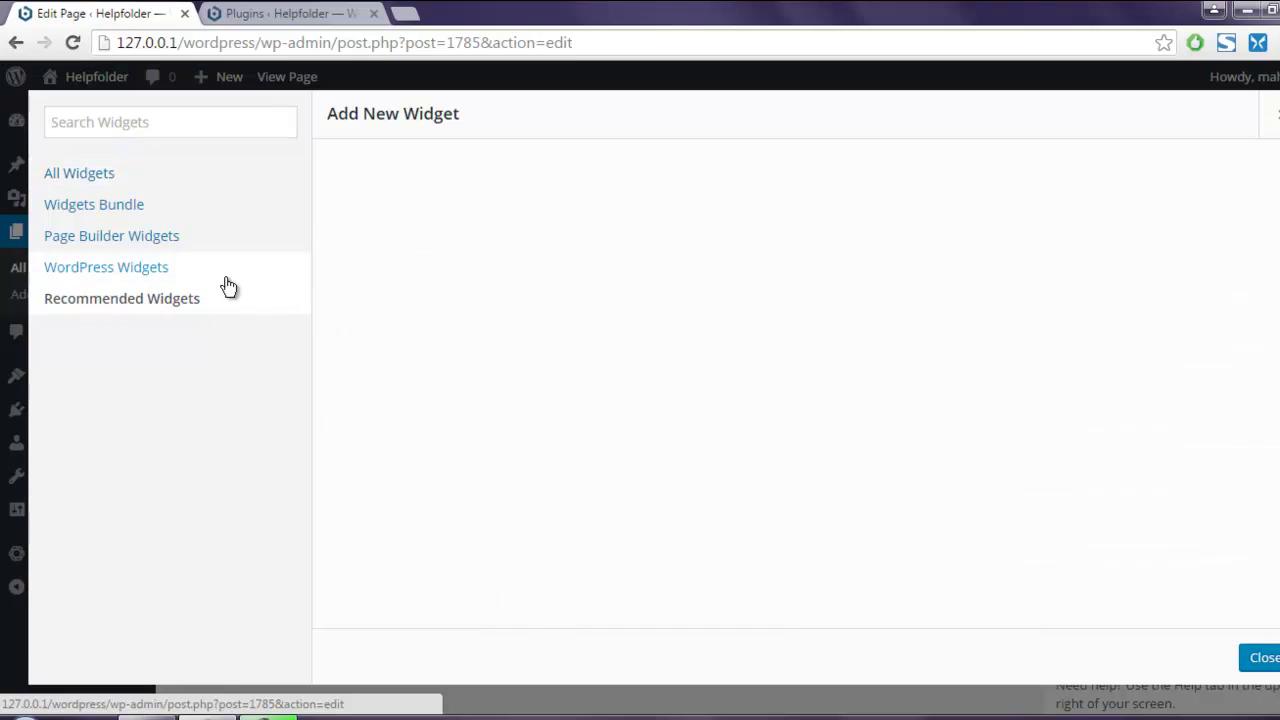
{"action": "left_click", "coordinate": [155, 267]}
{"action": "left_click", "coordinate": [150, 237]}
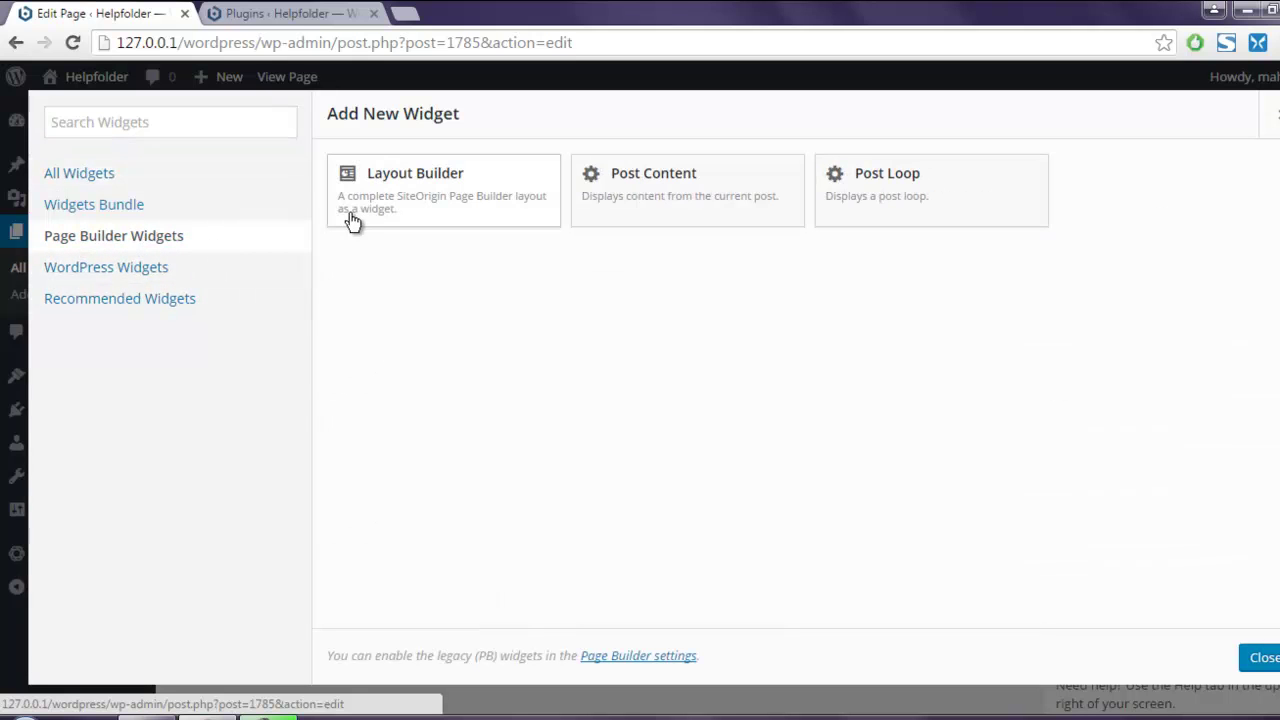
{"action": "left_click", "coordinate": [428, 185]}
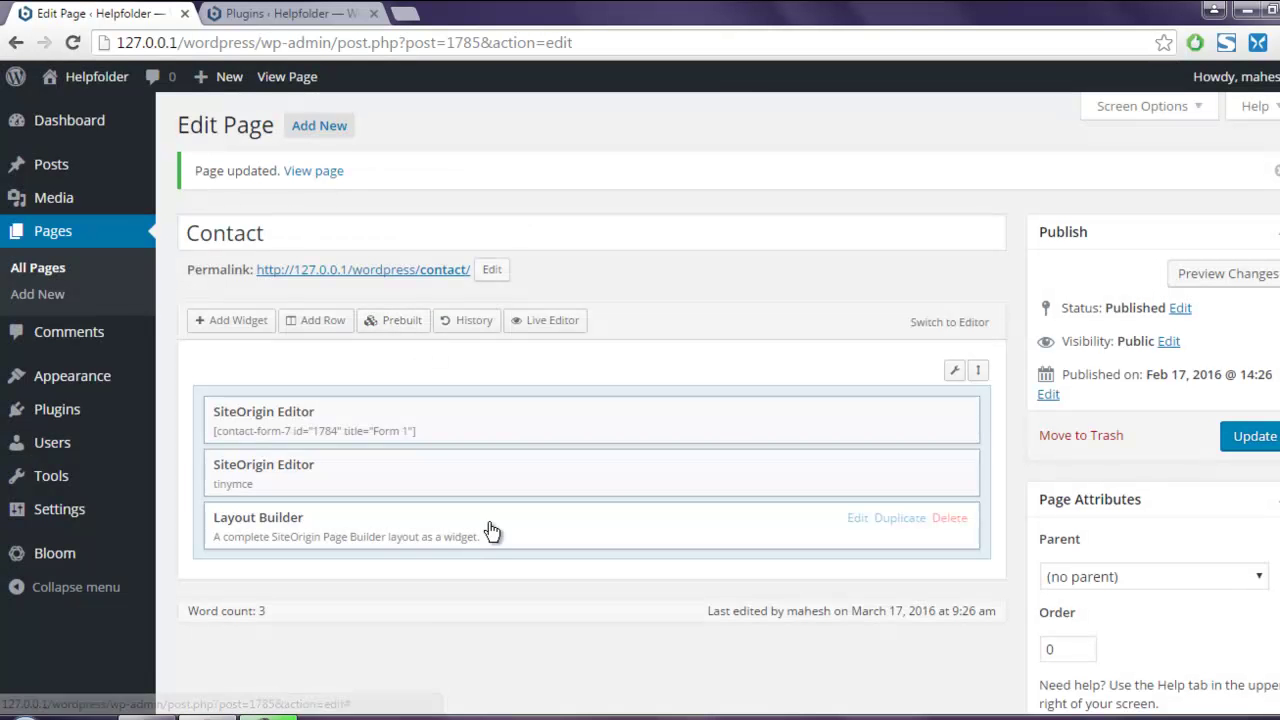
Open the Layout Builder widget's settings and review the widgets that can be added inside it.
{"action": "left_click", "coordinate": [857, 518]}
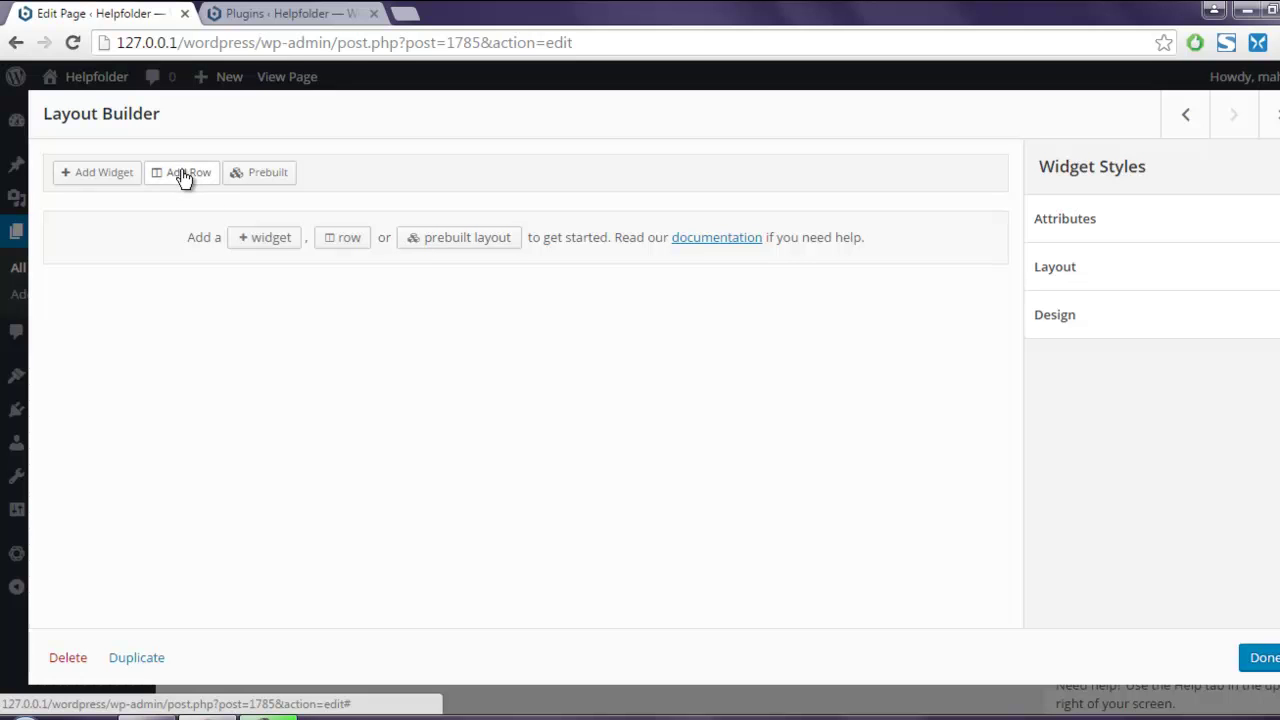
{"action": "left_click", "coordinate": [78, 176]}
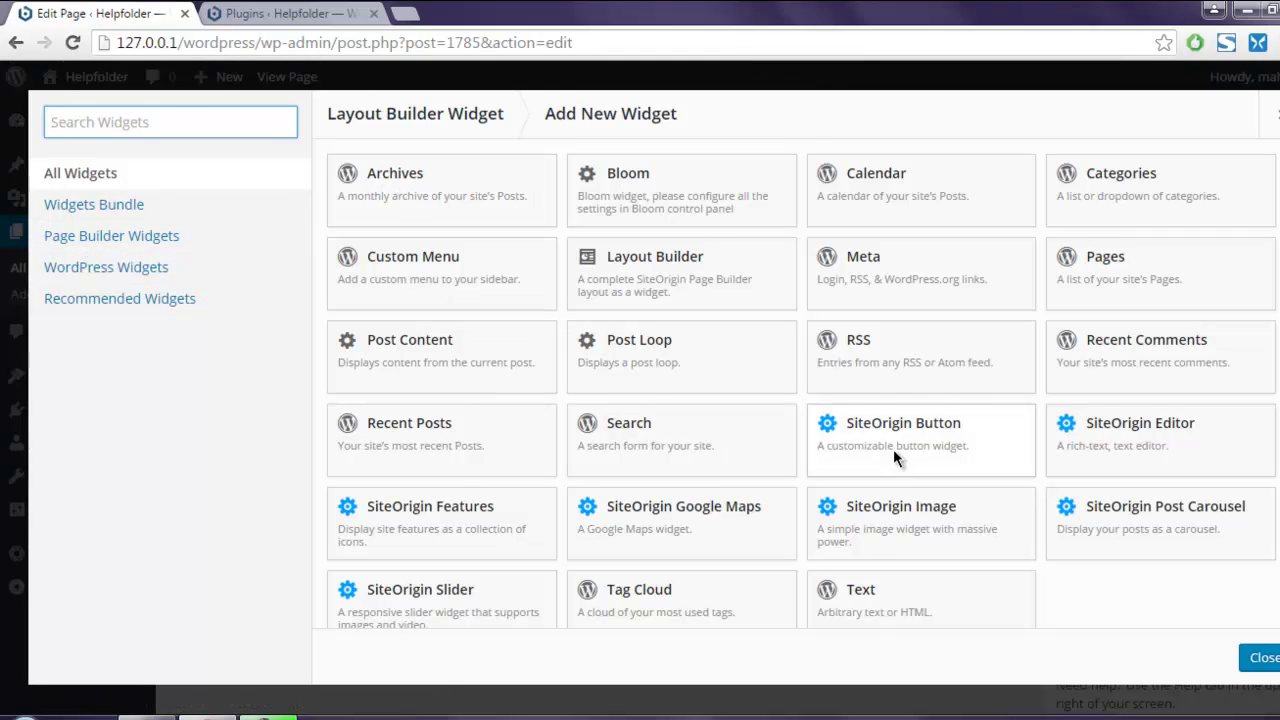
{"action": "left_click", "coordinate": [1262, 658]}
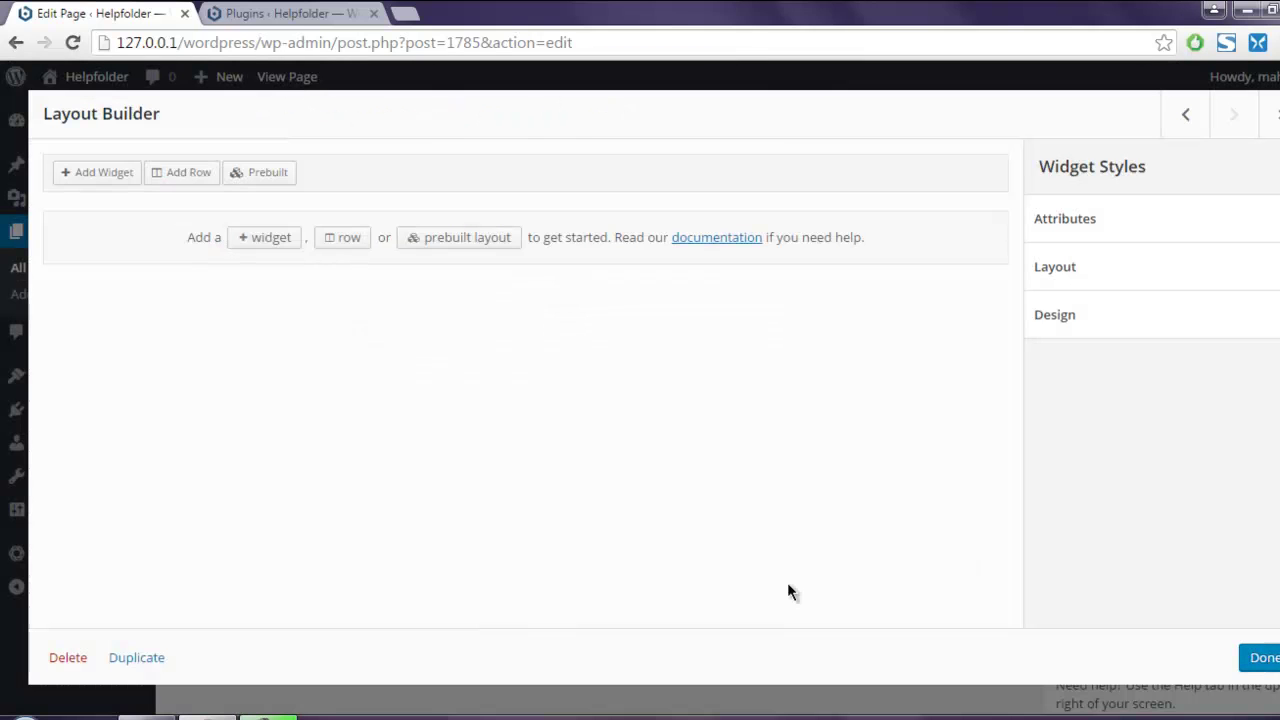
Start a new row in the Layout Builder widget and set it to 4 columns, first trying resized columns and 3 columns.
{"action": "left_click", "coordinate": [180, 174]}
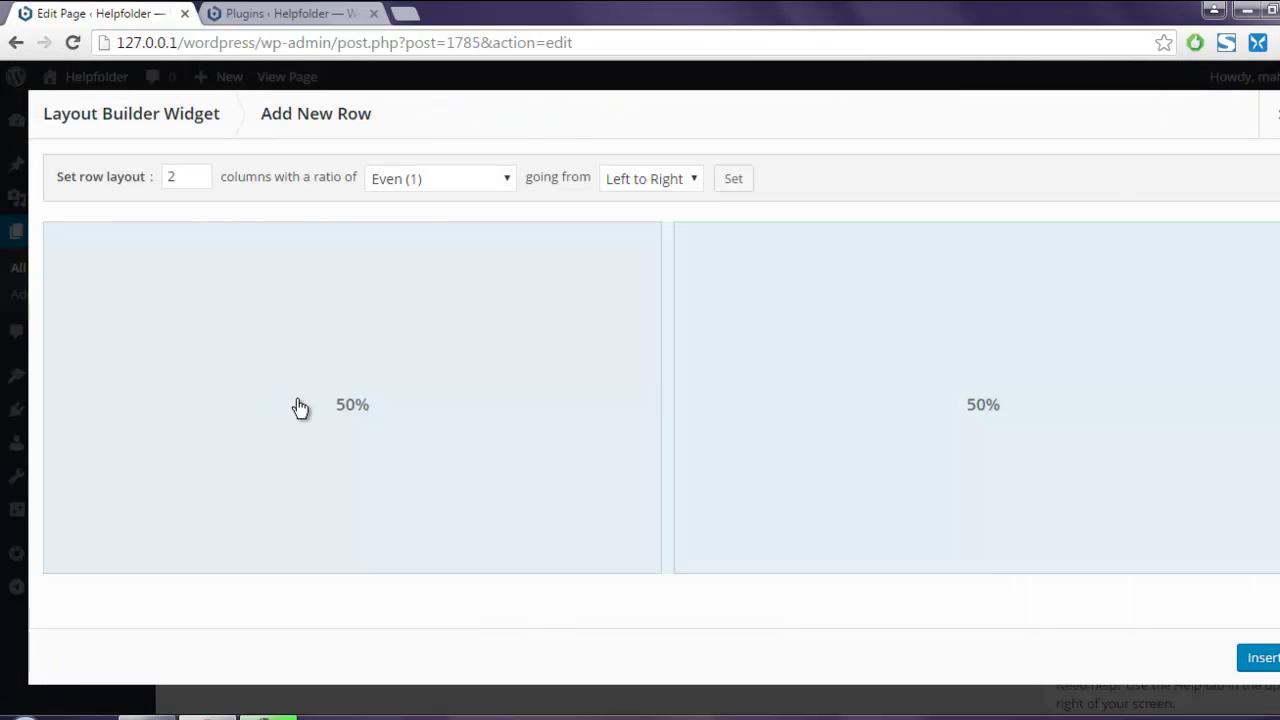
{"action": "mouse_move", "coordinate": [663, 363]}
{"action": "left_mouse_down"}
{"action": "mouse_move", "coordinate": [262, 334]}
{"action": "mouse_move", "coordinate": [666, 343]}
{"action": "mouse_move", "coordinate": [520, 337]}
{"action": "mouse_move", "coordinate": [886, 389]}
{"action": "mouse_move", "coordinate": [573, 373]}
{"action": "mouse_move", "coordinate": [652, 369]}
{"action": "left_mouse_up"}
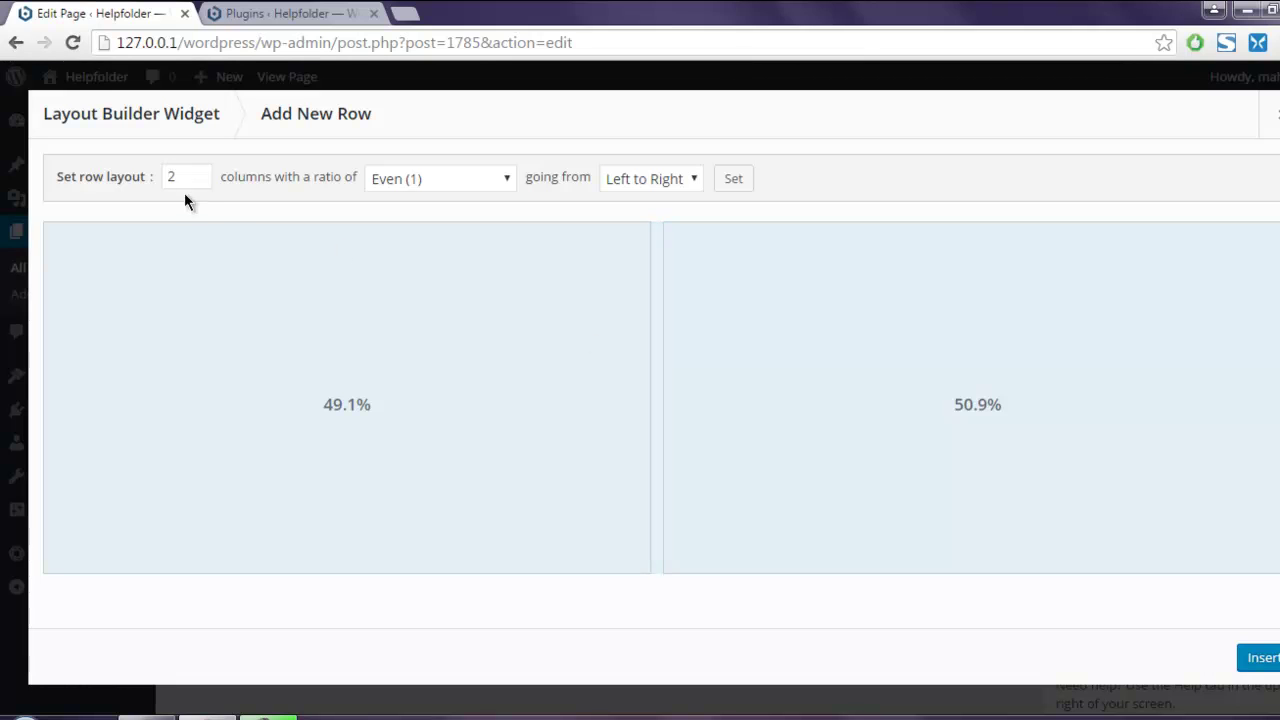
{"action": "left_click_drag", "start_coordinate": [183, 176], "coordinate": [158, 176]}
{"action": "type", "text": "3"}
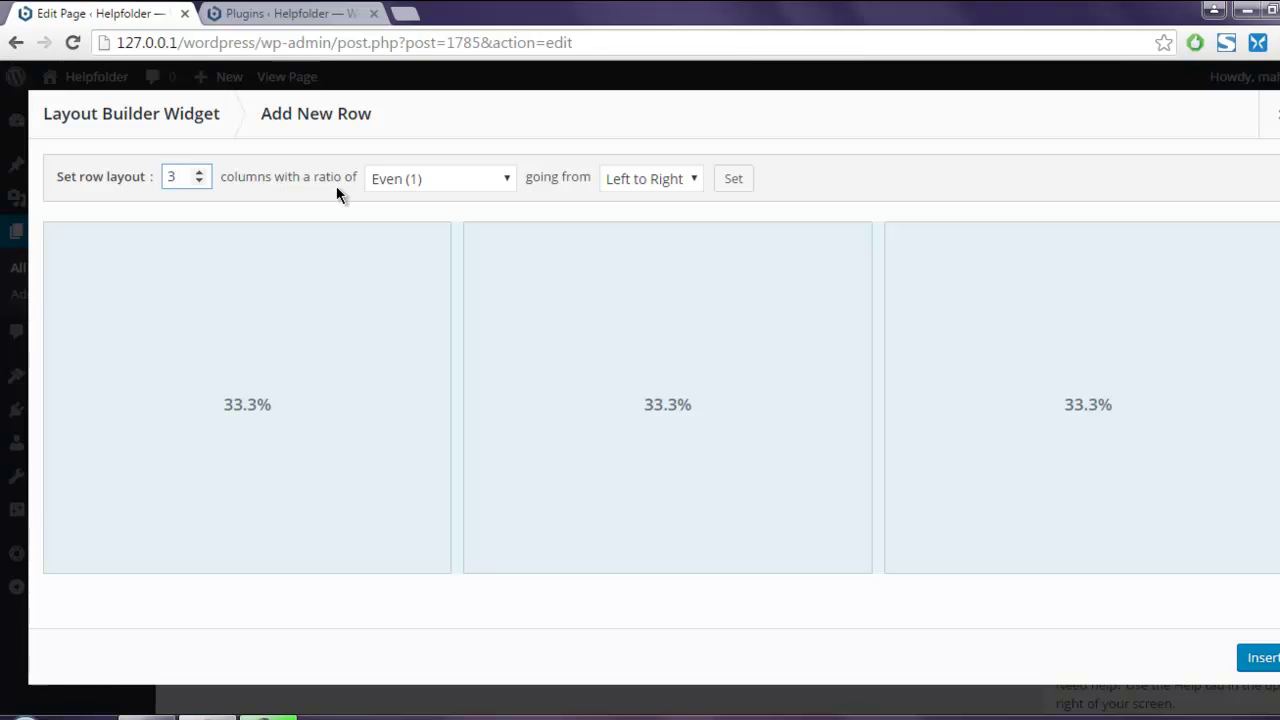
{"action": "double_click", "coordinate": [163, 178]}
{"action": "type", "text": "4"}
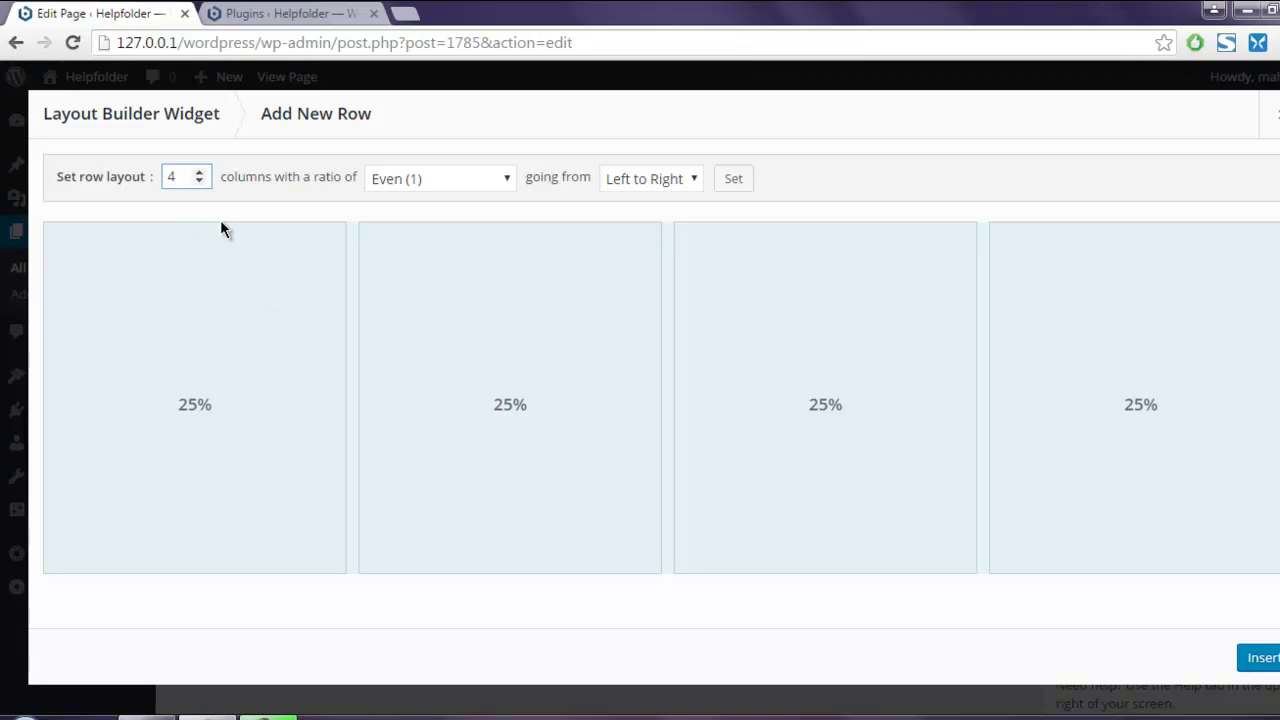
Try the Golden, Thirds, Diagon, Penton and Quadriagon column ratios for the new row and return to Even (1).
{"action": "left_click", "coordinate": [411, 178]}
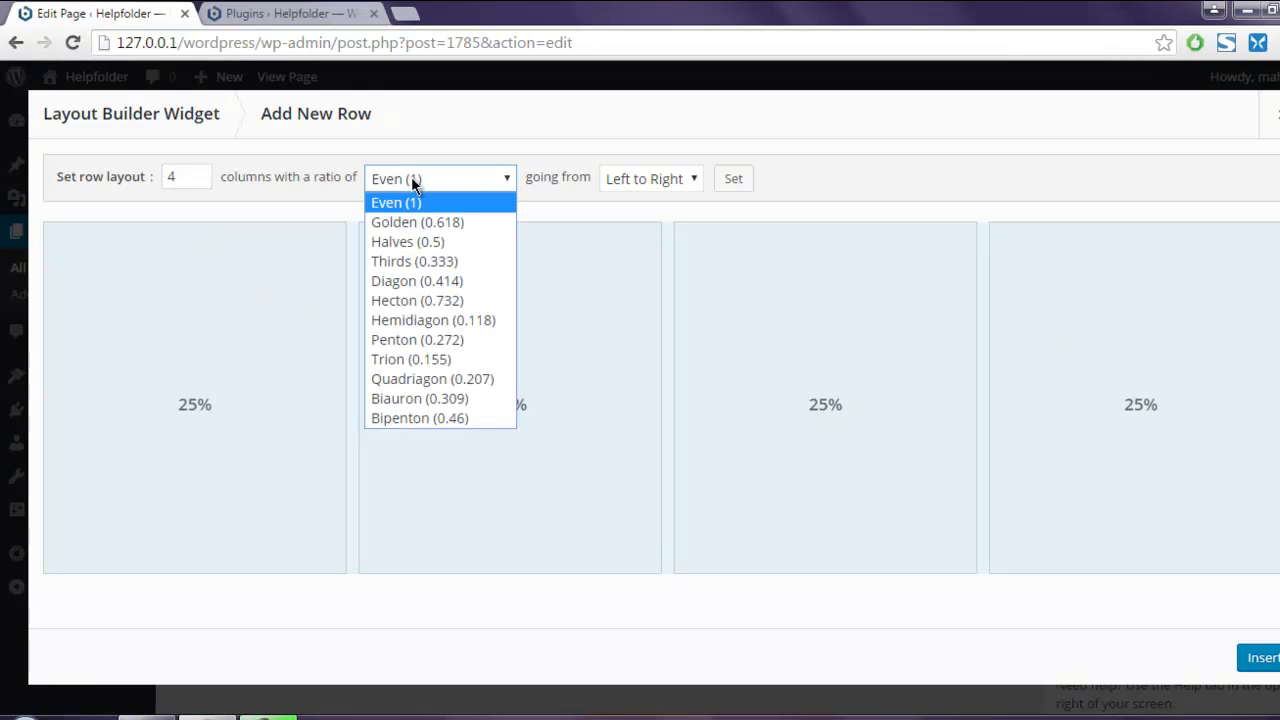
{"action": "left_click", "coordinate": [417, 221]}
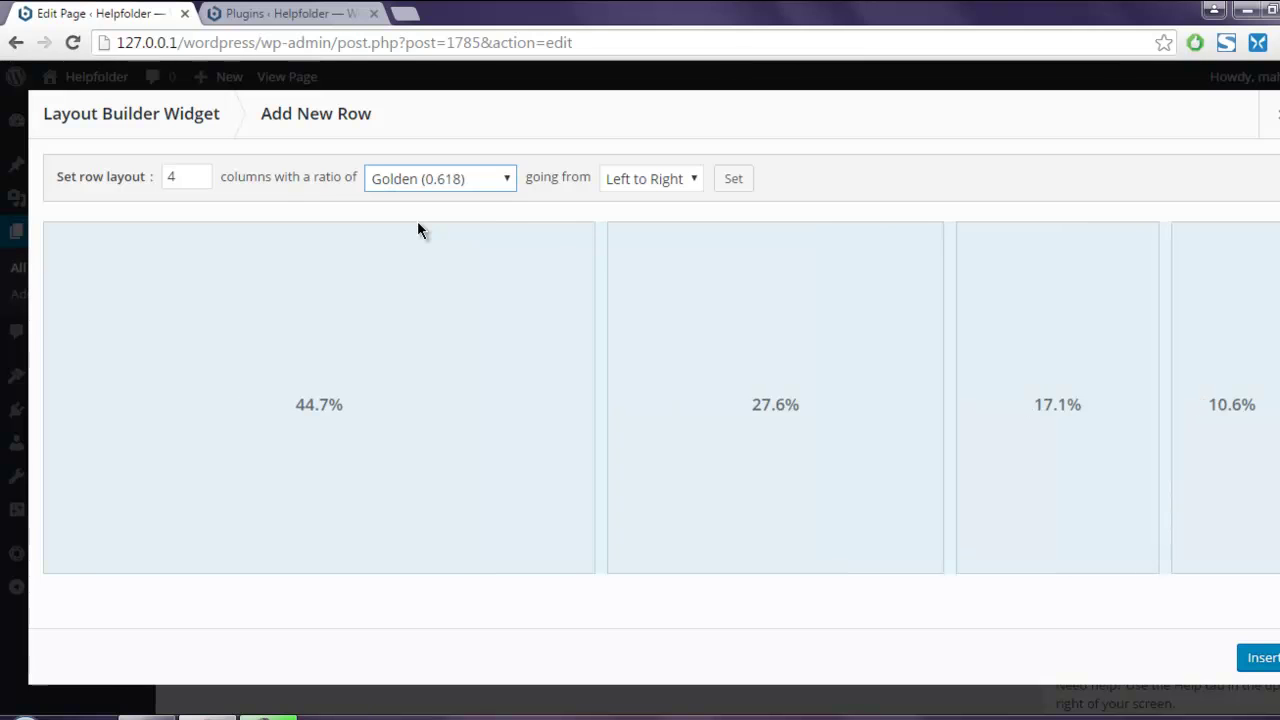
{"action": "left_click", "coordinate": [414, 178]}
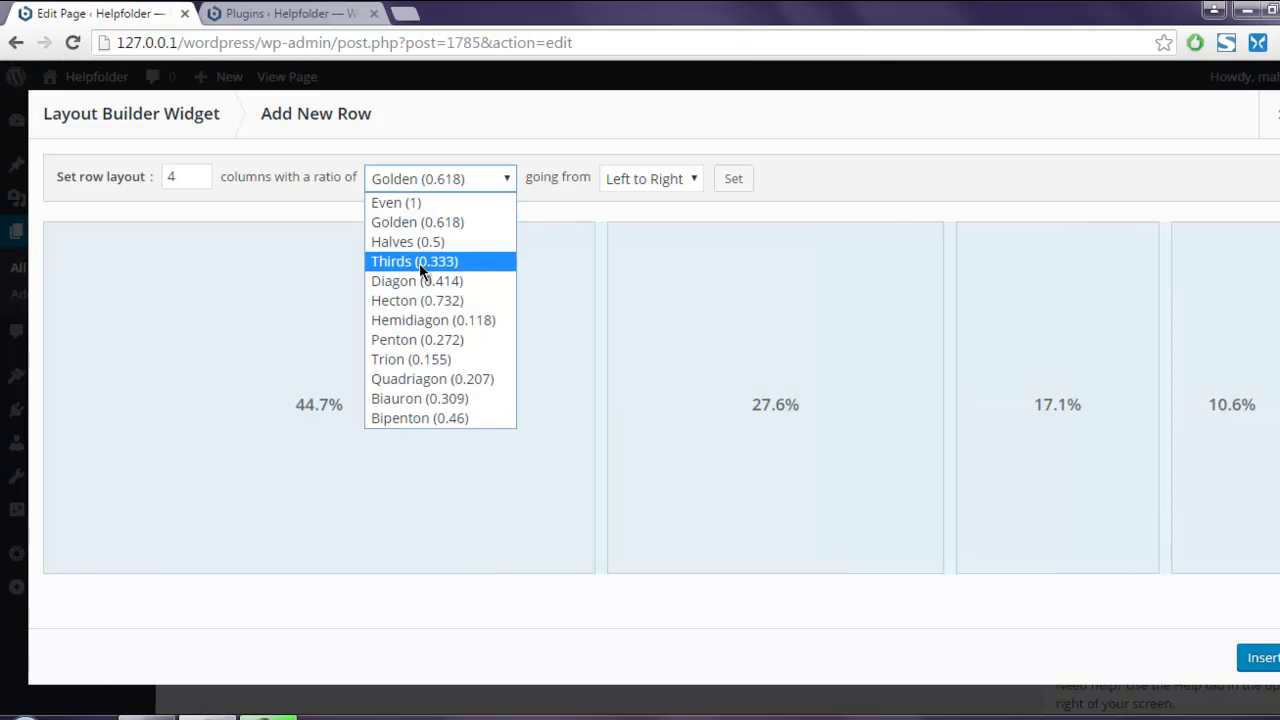
{"action": "left_click", "coordinate": [419, 262]}
{"action": "left_click", "coordinate": [421, 179]}
{"action": "left_click", "coordinate": [425, 279]}
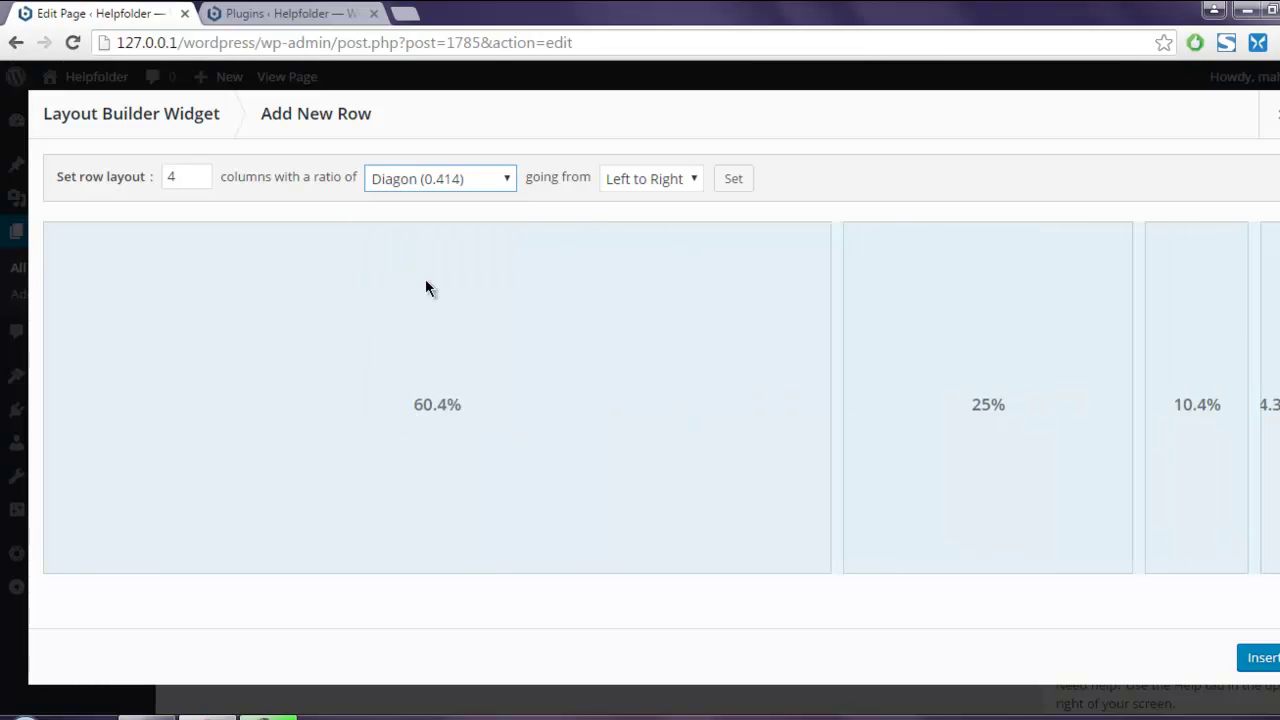
{"action": "left_click", "coordinate": [409, 179]}
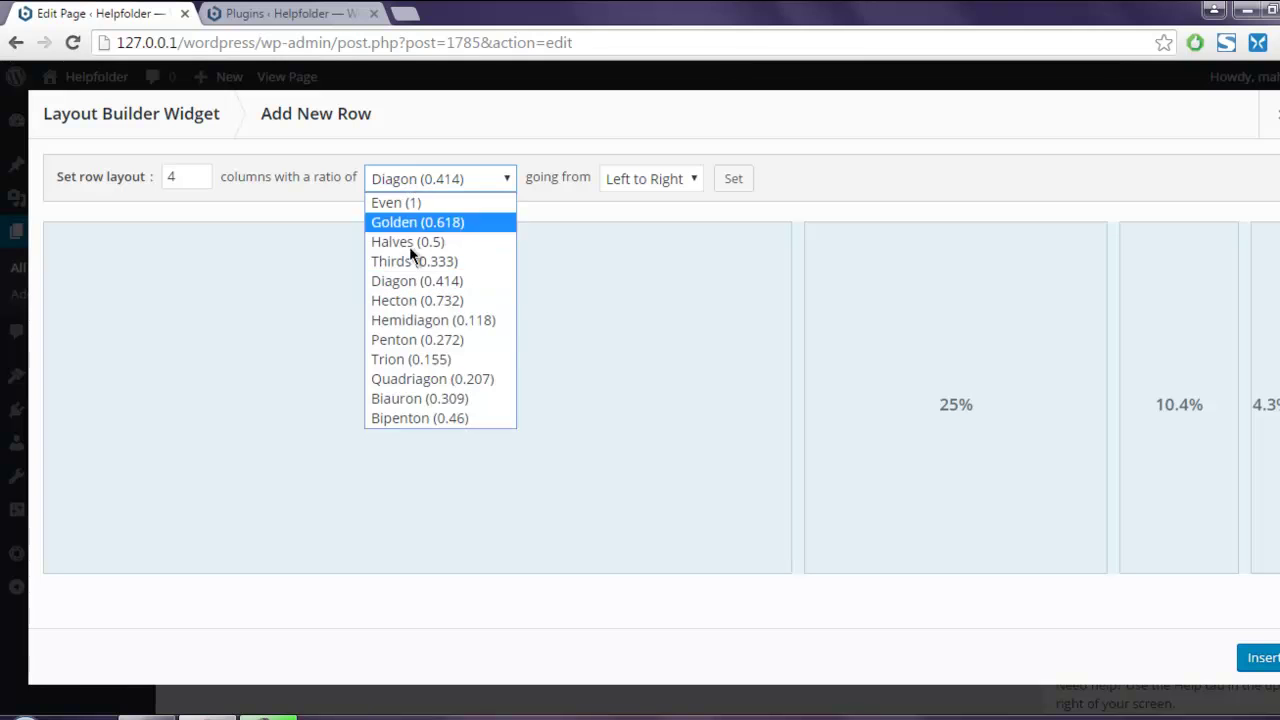
{"action": "left_click", "coordinate": [414, 340]}
{"action": "left_click", "coordinate": [427, 177]}
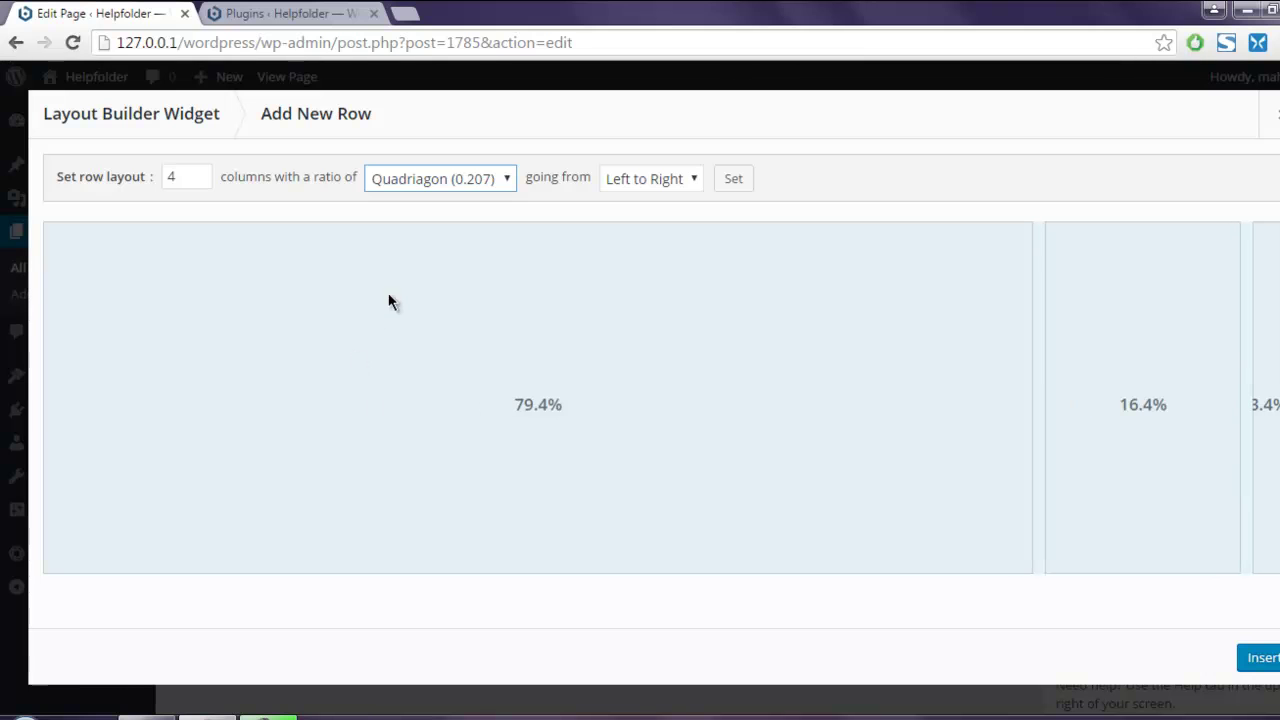
{"action": "left_click", "coordinate": [408, 183]}
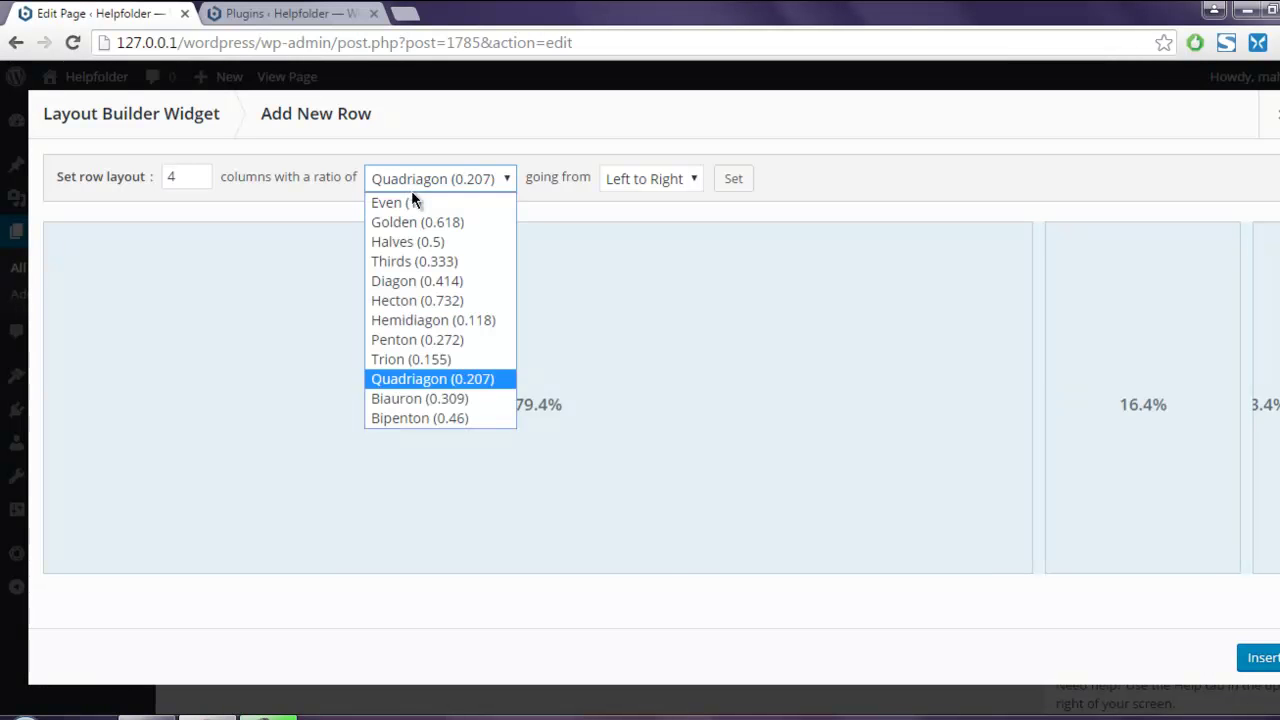
{"action": "left_click", "coordinate": [416, 205]}
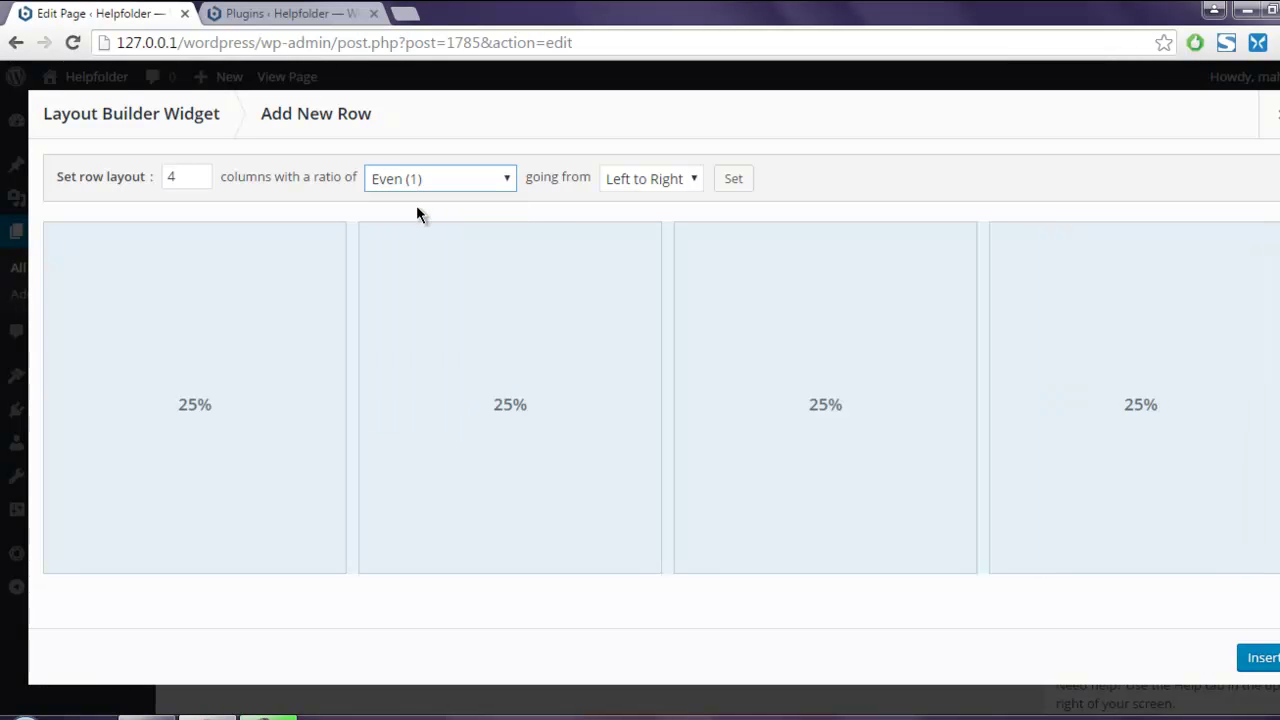
Set the new row's column ratio direction to Right to Left.
{"action": "left_click", "coordinate": [642, 177]}
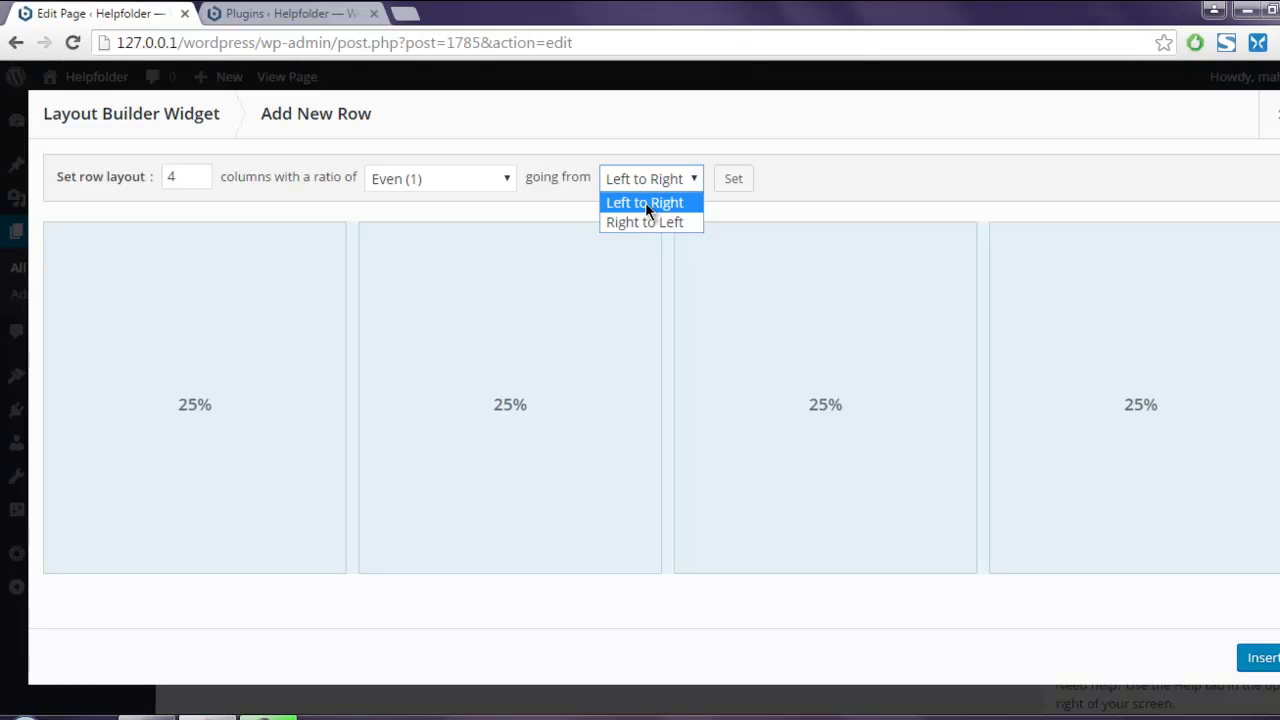
{"action": "left_click", "coordinate": [646, 223]}
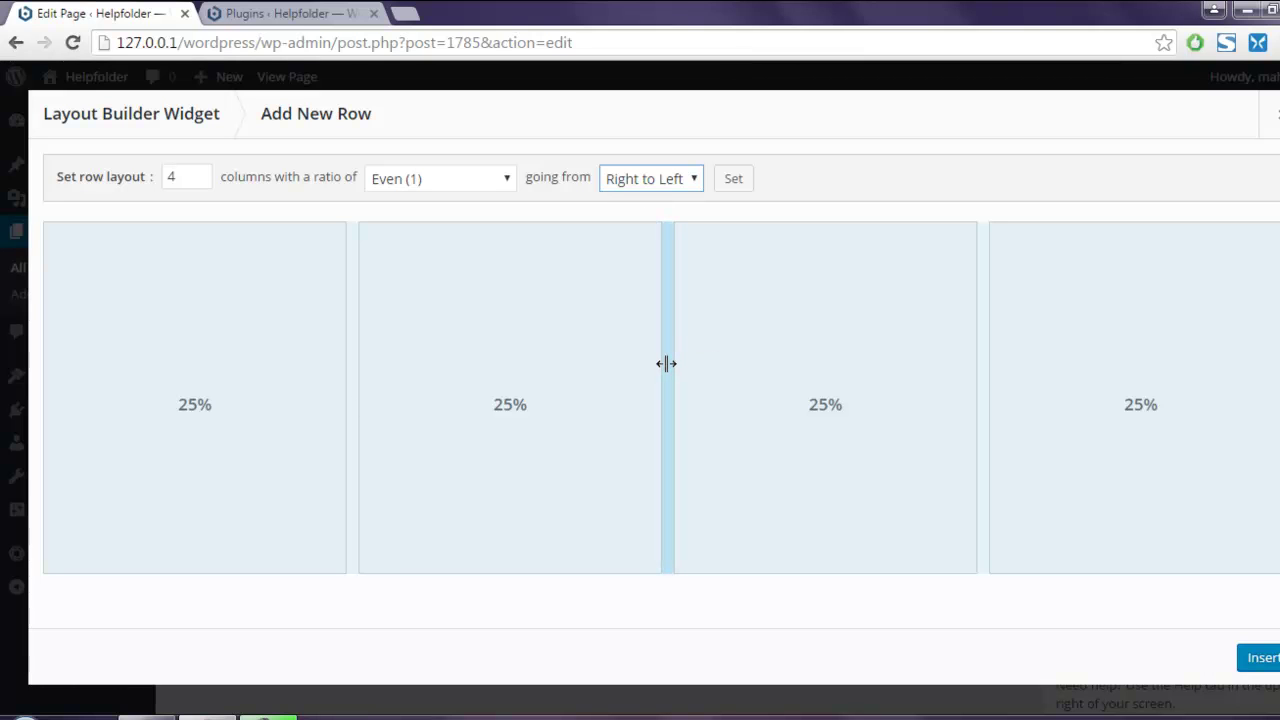
Set the new row to 2 columns, insert it into the Layout Builder widget and close the widget's settings.
{"action": "double_click", "coordinate": [186, 177]}
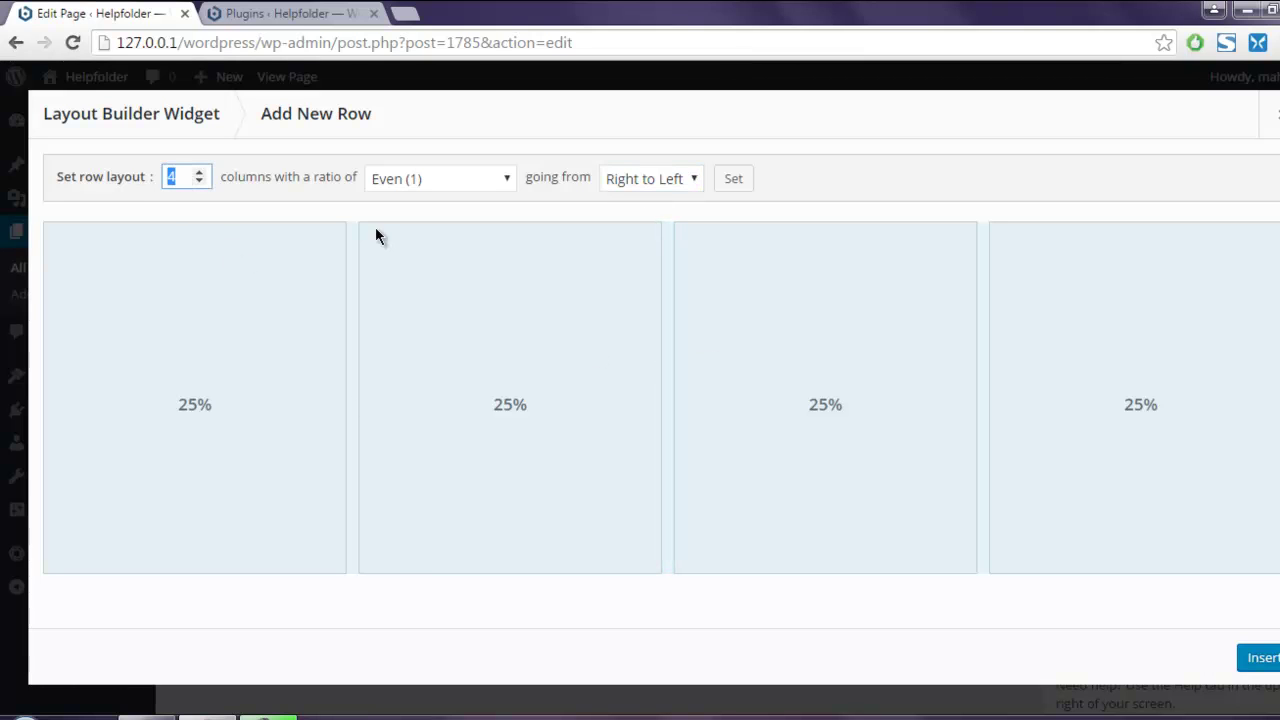
{"action": "type", "text": "2"}
{"action": "left_click", "coordinate": [1268, 657]}
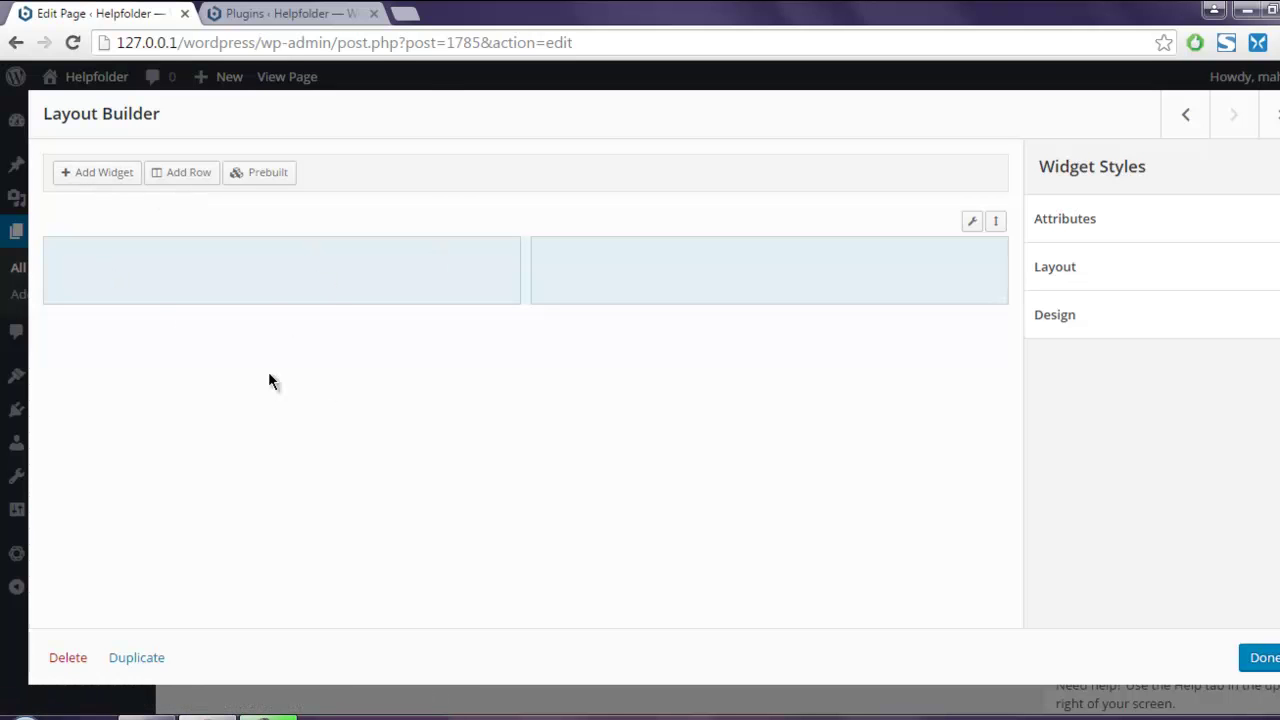
{"action": "left_click", "coordinate": [1266, 658]}
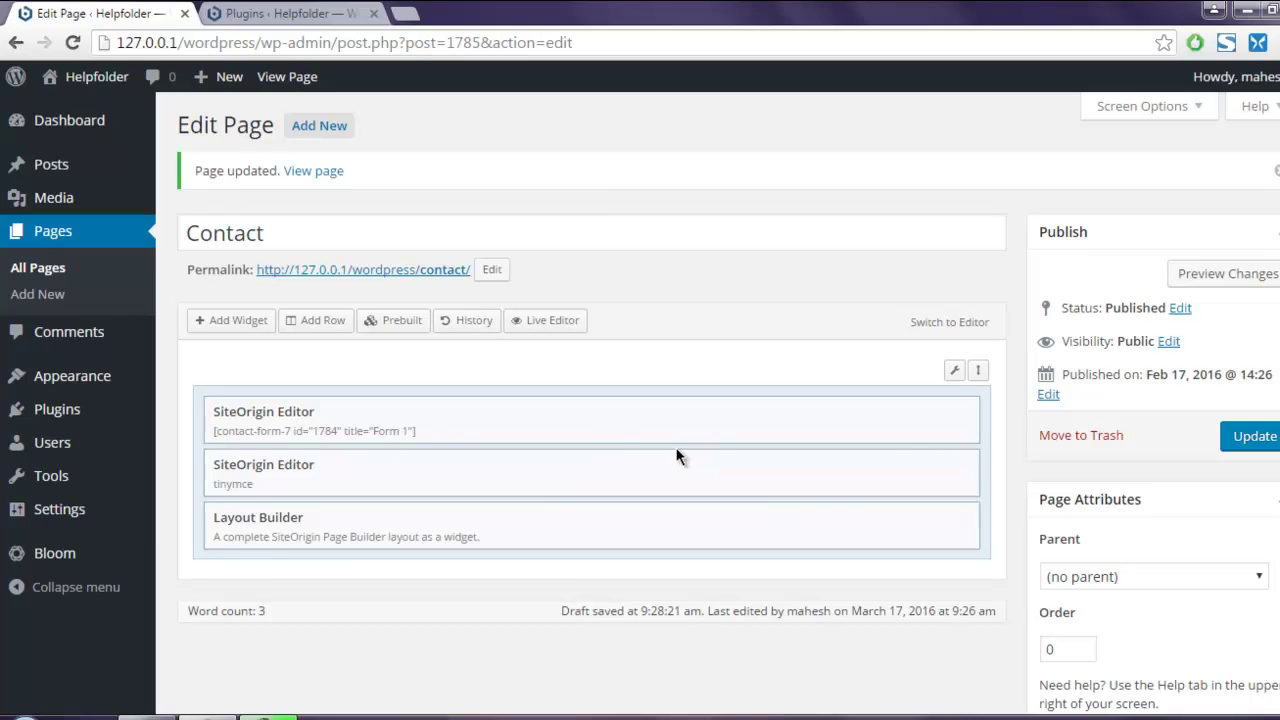
Move the Layout Builder widget above both editor widgets, and try the two editors in swapped order before restoring it.
{"action": "left_click_drag", "start_coordinate": [546, 526], "coordinate": [425, 418]}
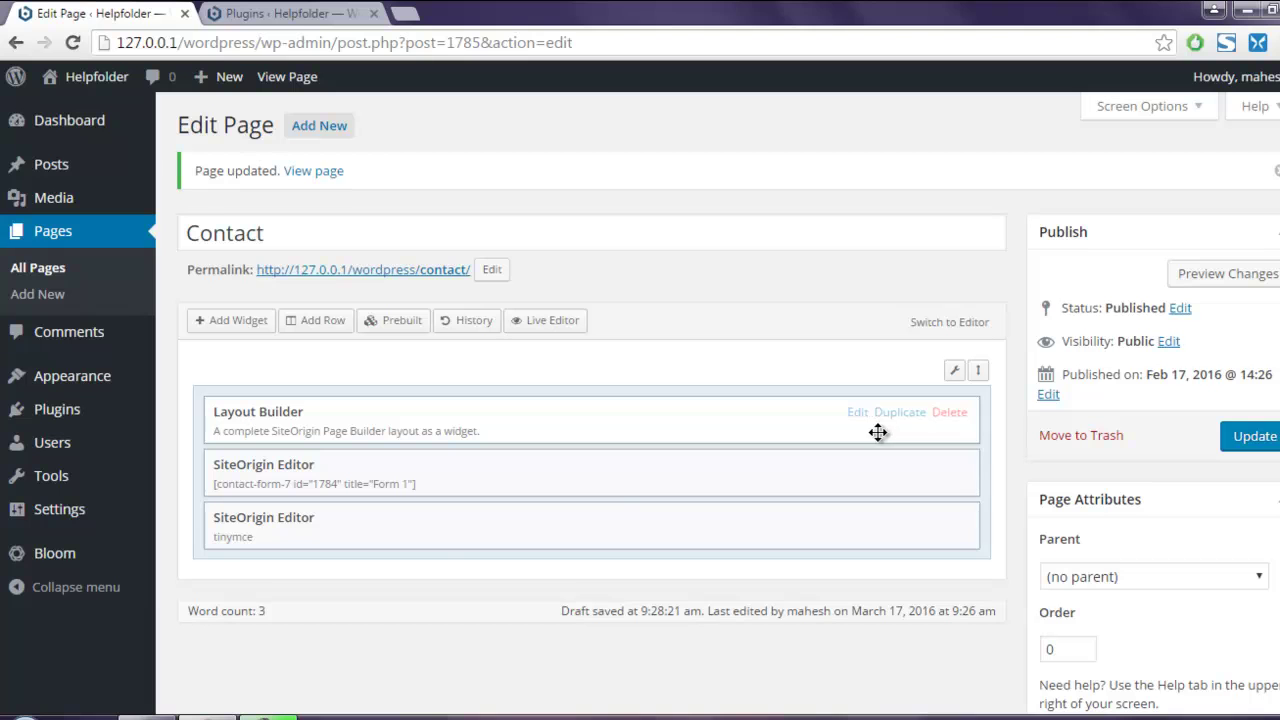
{"action": "left_click_drag", "start_coordinate": [386, 531], "coordinate": [820, 490]}
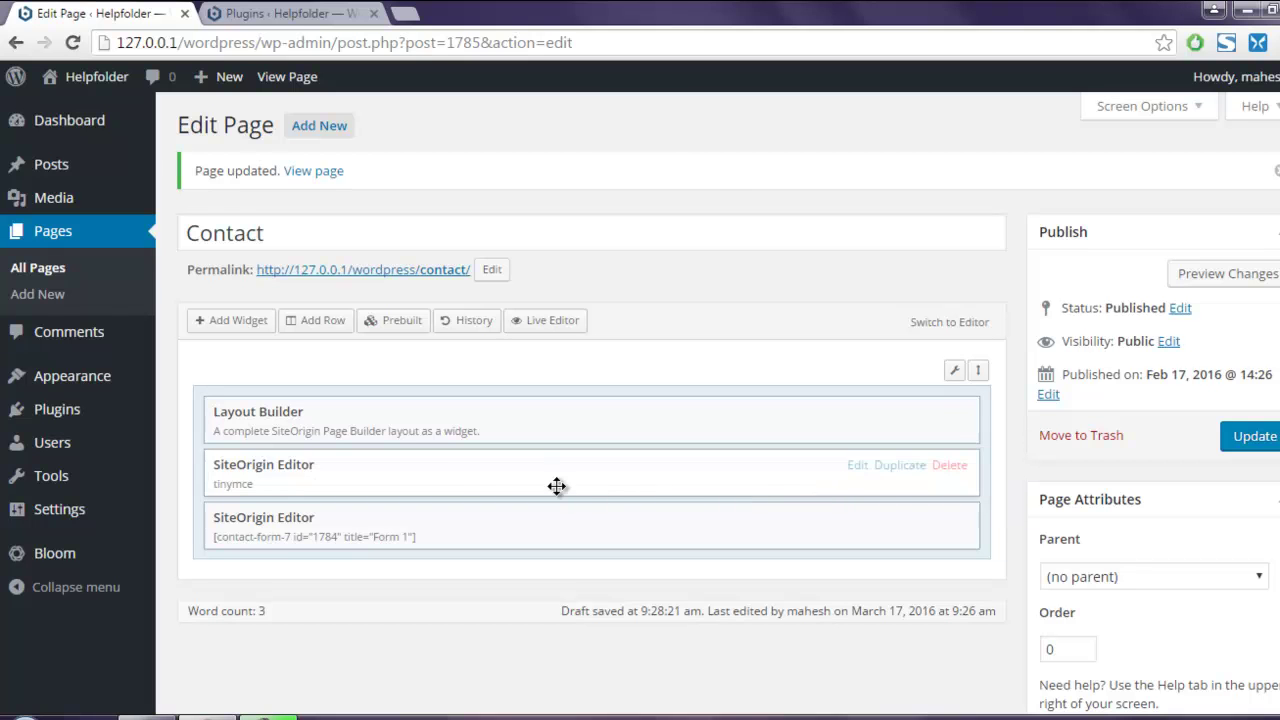
{"action": "mouse_move", "coordinate": [423, 477]}
{"action": "left_mouse_down"}
{"action": "mouse_move", "coordinate": [500, 470]}
{"action": "mouse_move", "coordinate": [479, 537]}
{"action": "mouse_move", "coordinate": [451, 463]}
{"action": "mouse_move", "coordinate": [431, 530]}
{"action": "mouse_move", "coordinate": [432, 471]}
{"action": "left_mouse_up"}
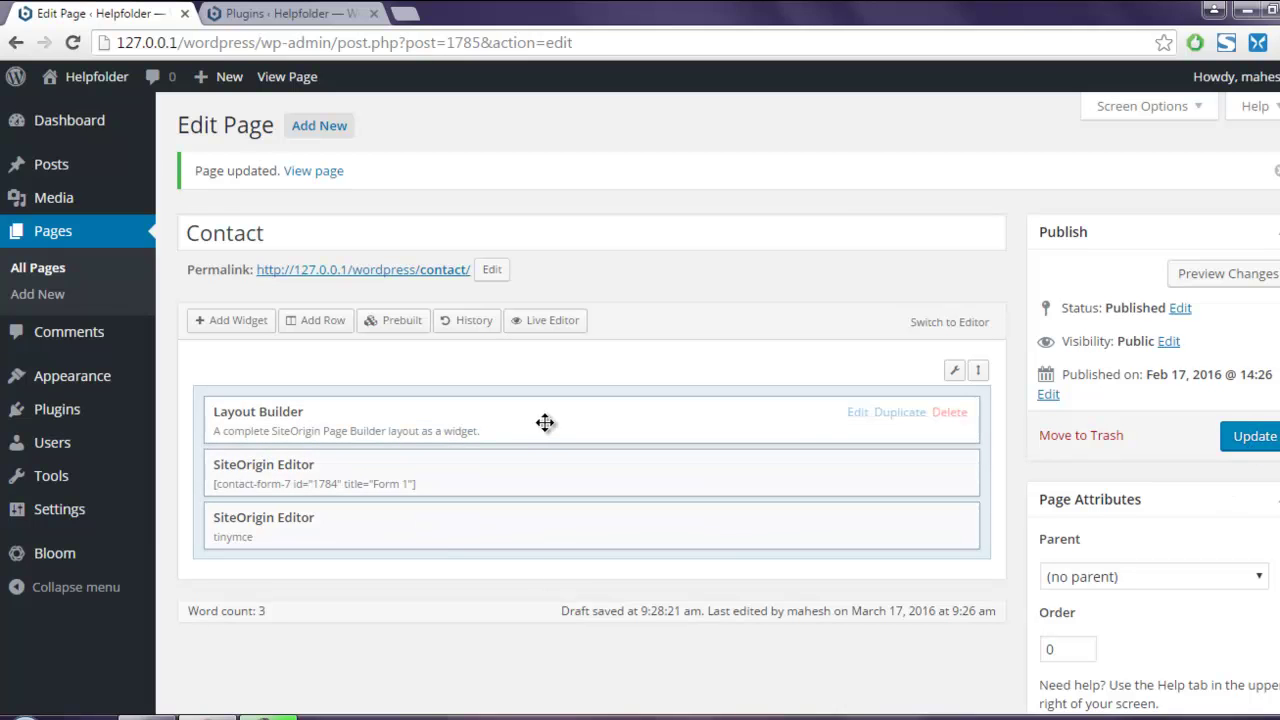
Add a SiteOrigin Editor widget to the second column of the Layout Builder widget's row and finish editing it.
{"action": "left_click", "coordinate": [857, 413]}
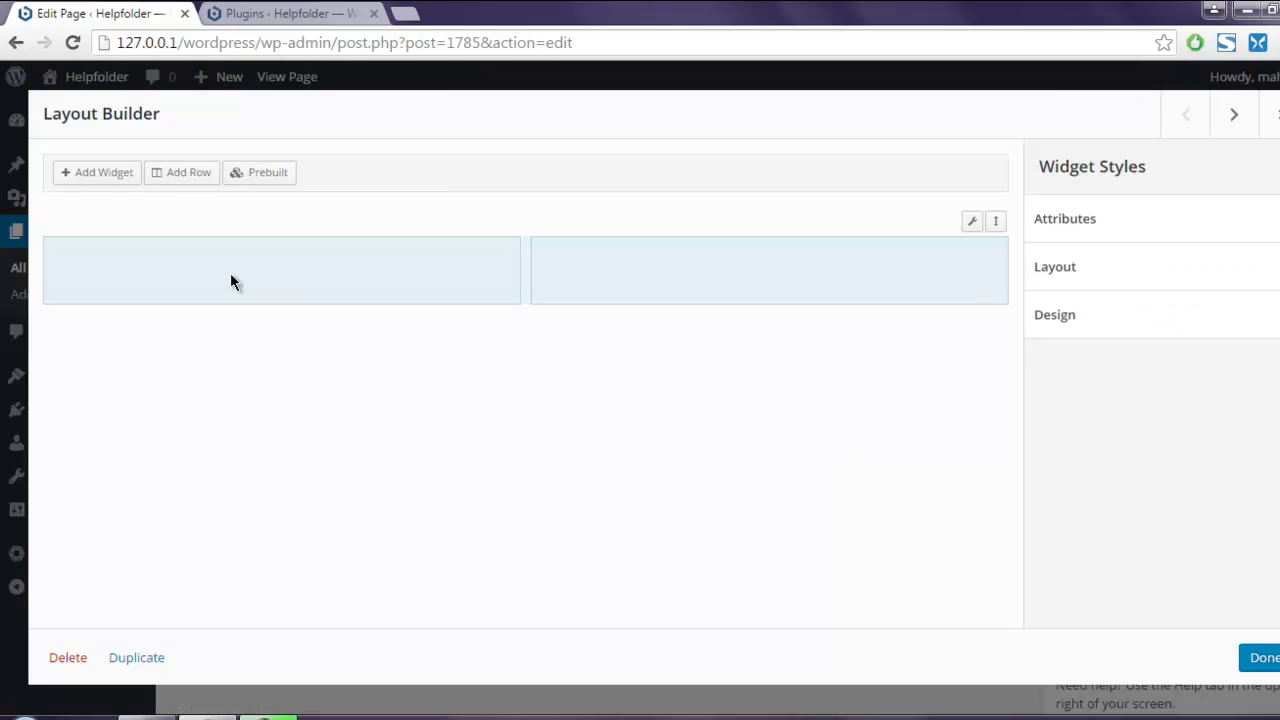
{"action": "left_click", "coordinate": [97, 176]}
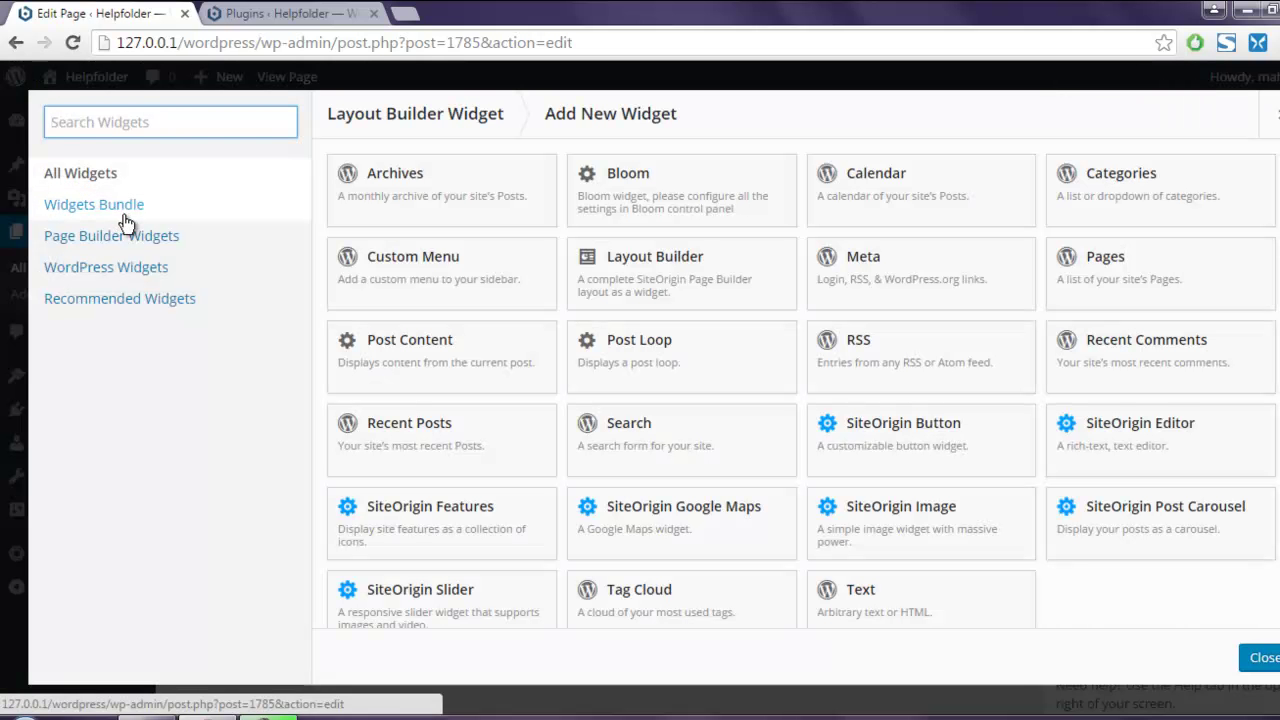
{"action": "left_click", "coordinate": [110, 178]}
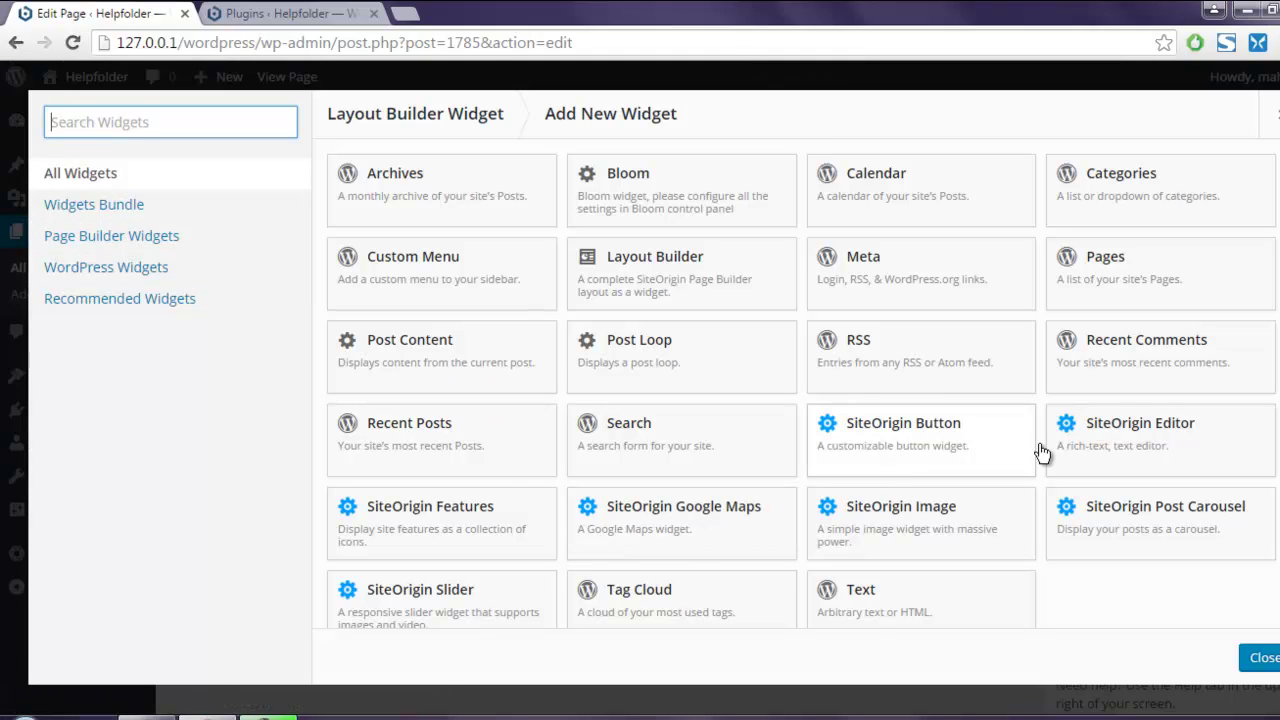
{"action": "scroll", "coordinate": [1156, 439], "scroll_direction": "down", "scroll_amount": 1}
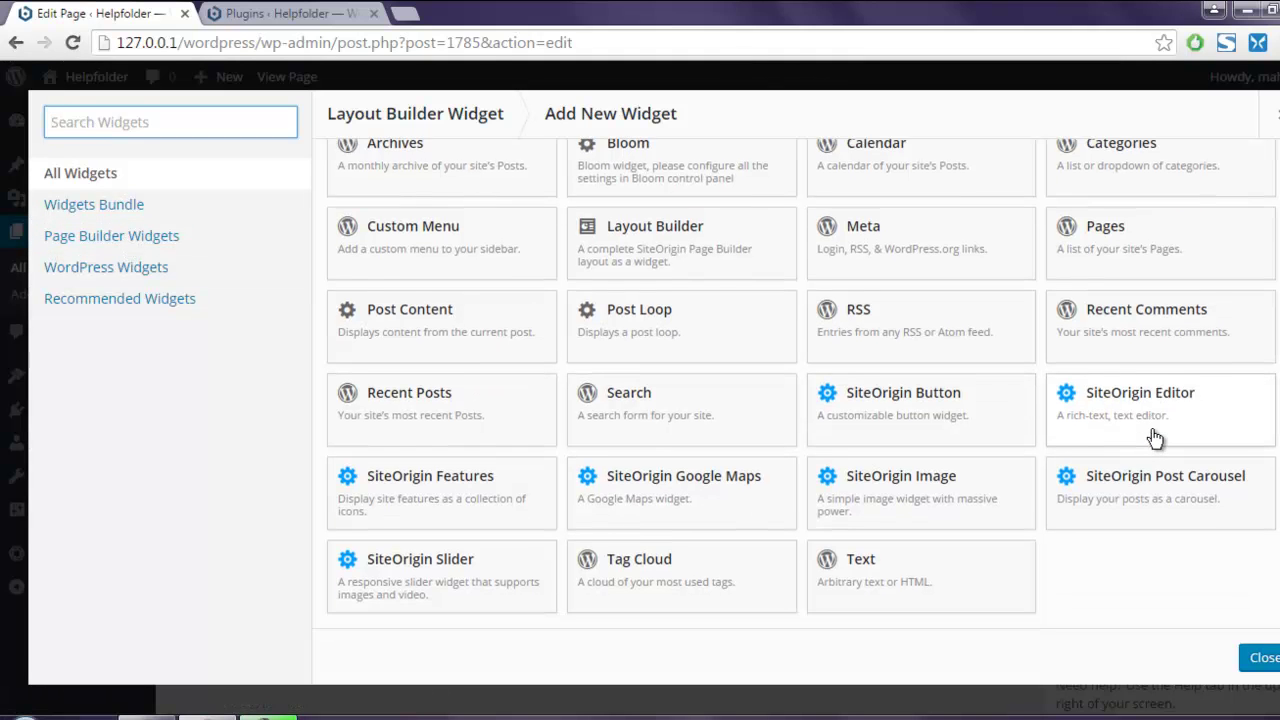
{"action": "scroll", "coordinate": [1156, 439], "scroll_direction": "up", "scroll_amount": 1}
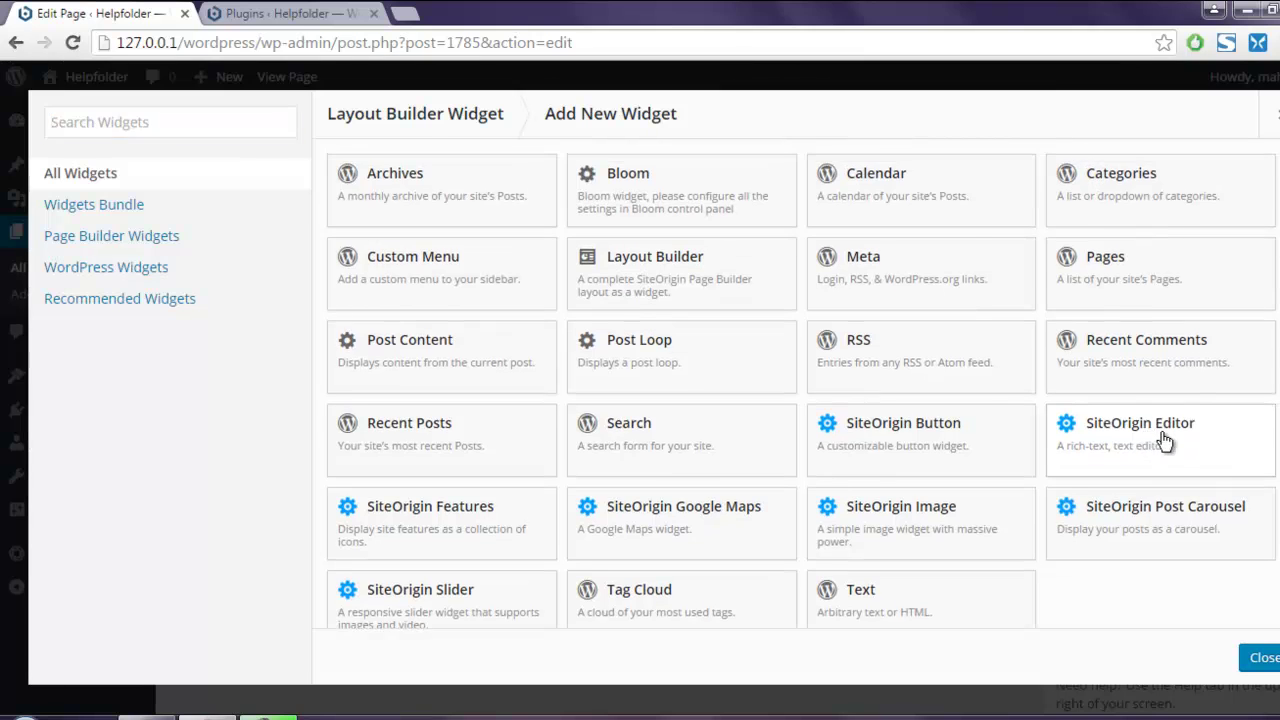
{"action": "left_click", "coordinate": [1152, 435]}
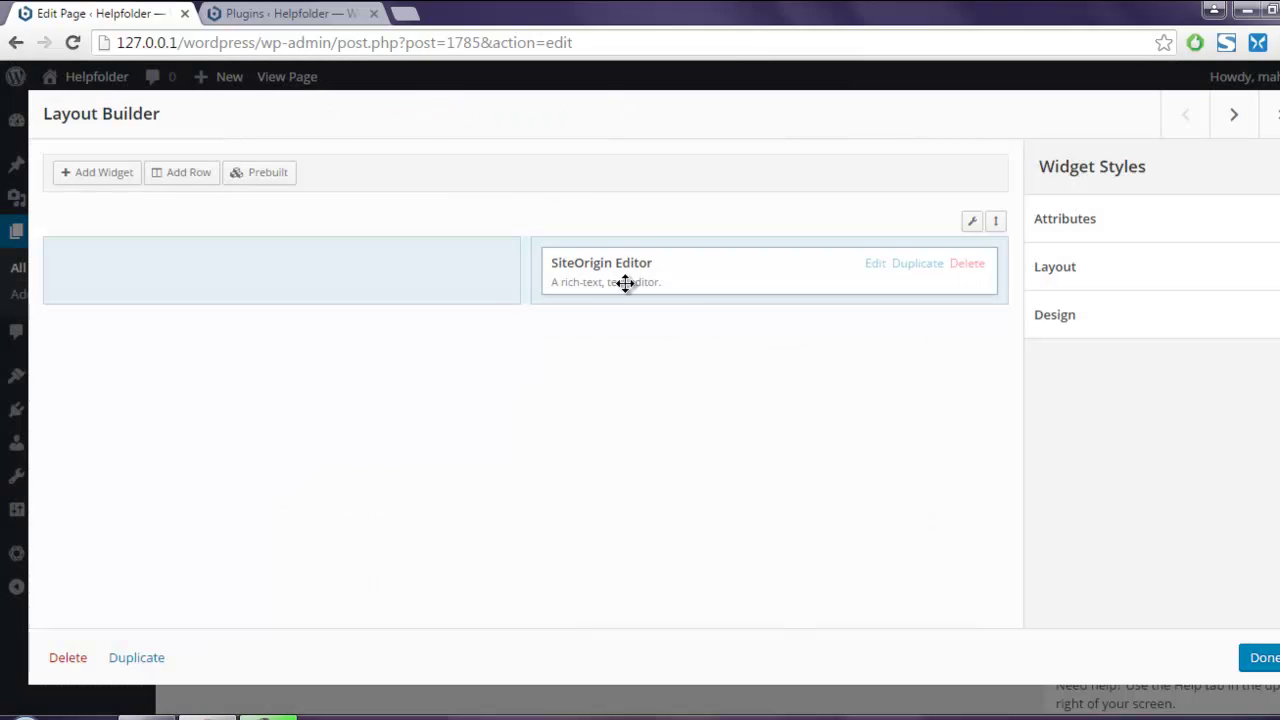
{"action": "left_click", "coordinate": [1258, 662]}
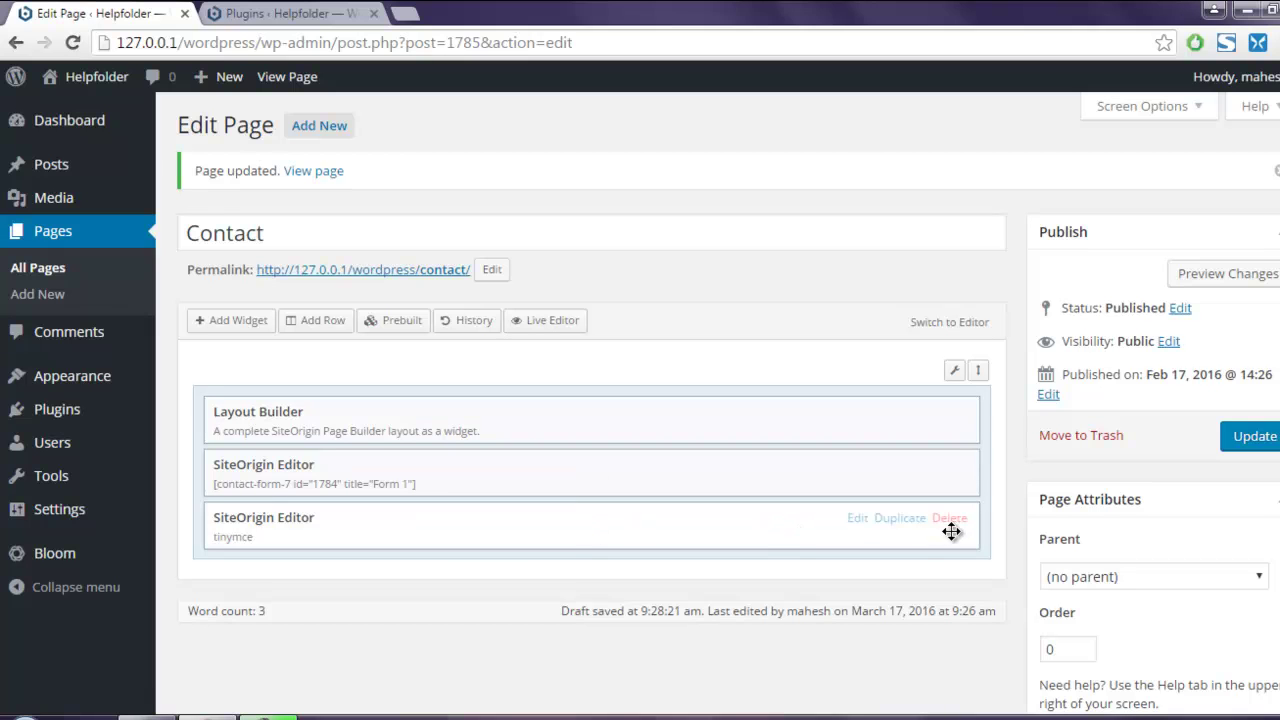
Delete the tinymce editor widget from the page and copy the contact form shortcode from the remaining editor widget.
{"action": "left_click", "coordinate": [950, 518]}
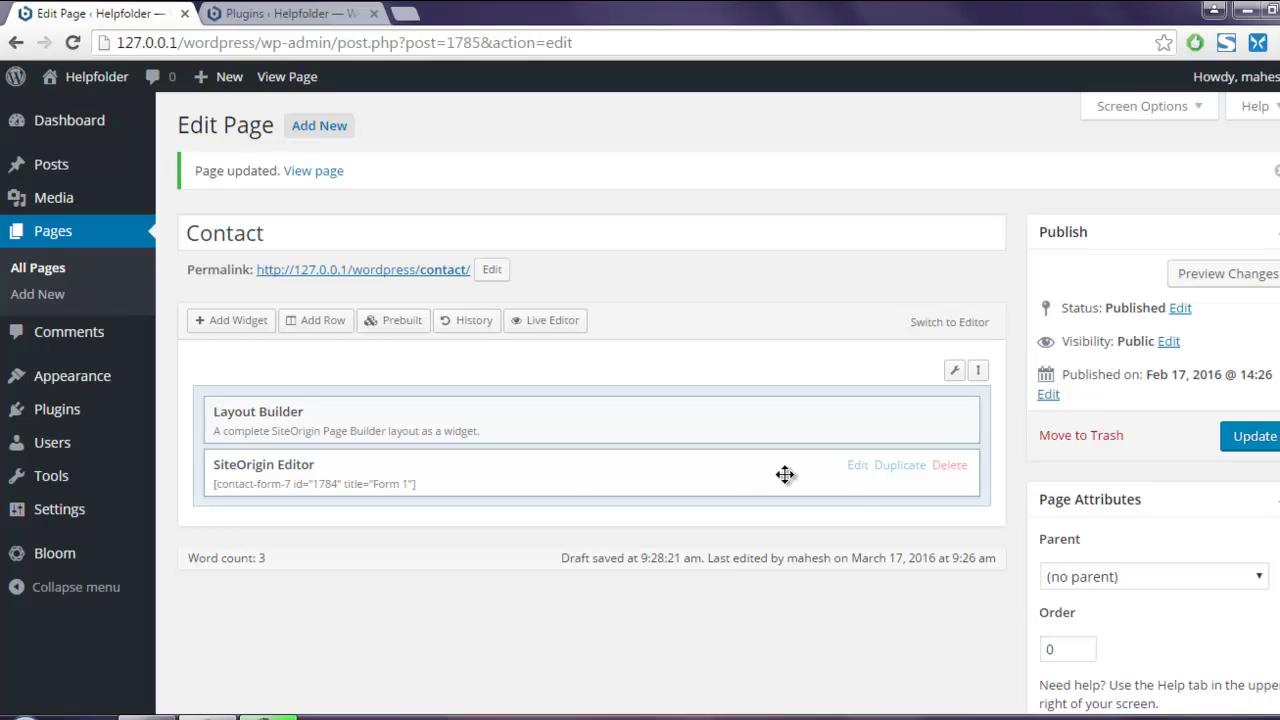
{"action": "left_click", "coordinate": [855, 466]}
{"action": "left_click_drag", "start_coordinate": [434, 326], "coordinate": [8, 316]}
{"action": "key", "text": "ctrl+c"}
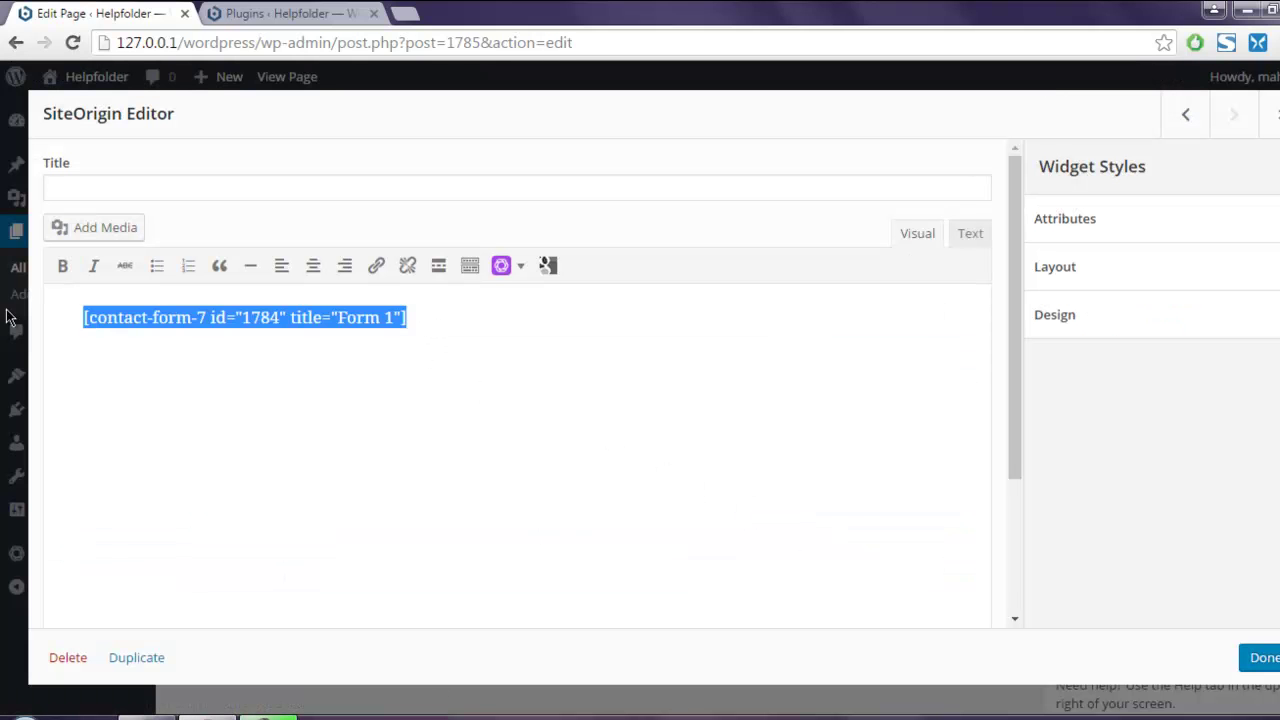
{"action": "left_click", "coordinate": [1263, 658]}
Add another SiteOrigin Editor widget inside the Layout Builder widget and move it to the row's first column.
{"action": "left_click", "coordinate": [410, 416]}
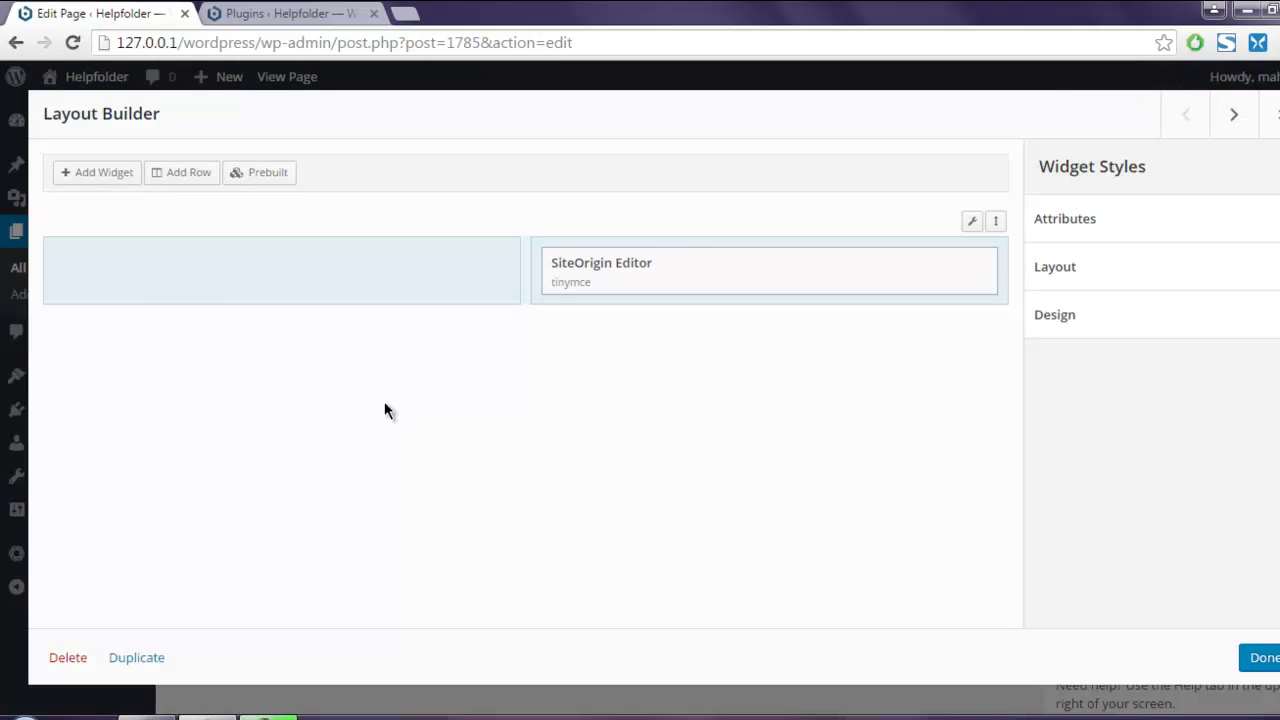
{"action": "left_click", "coordinate": [104, 174]}
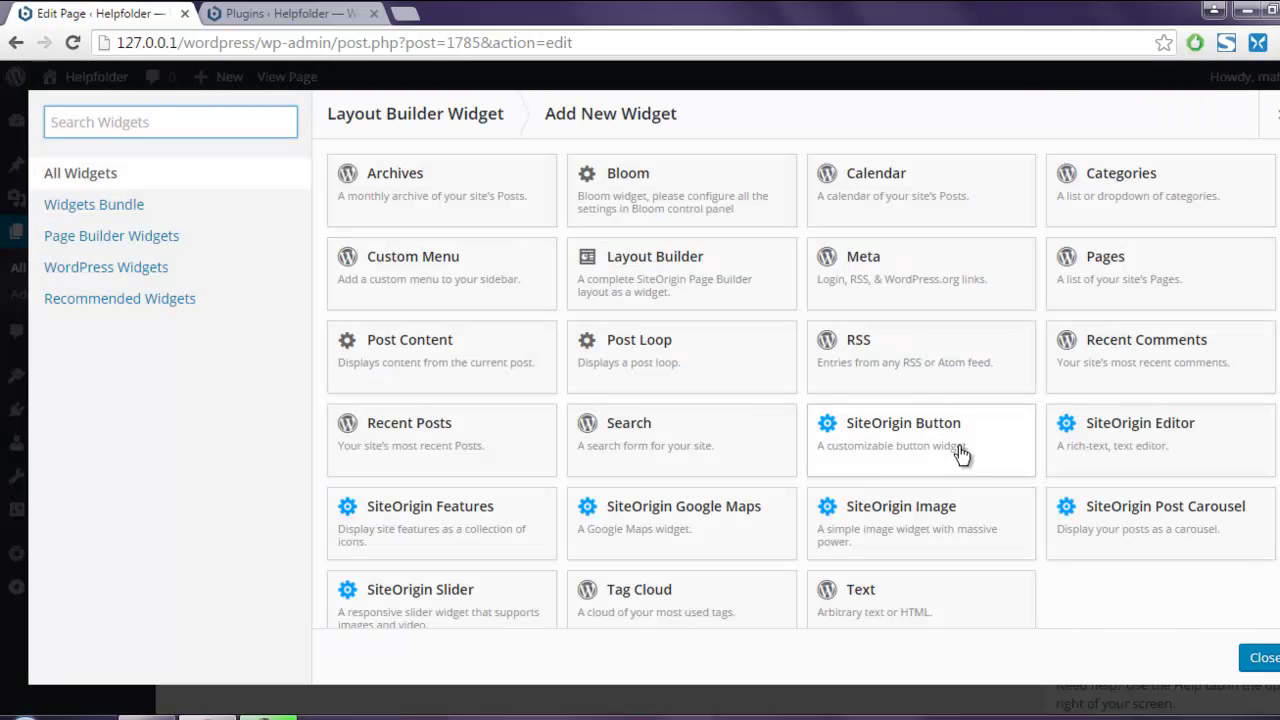
{"action": "left_click", "coordinate": [1093, 432]}
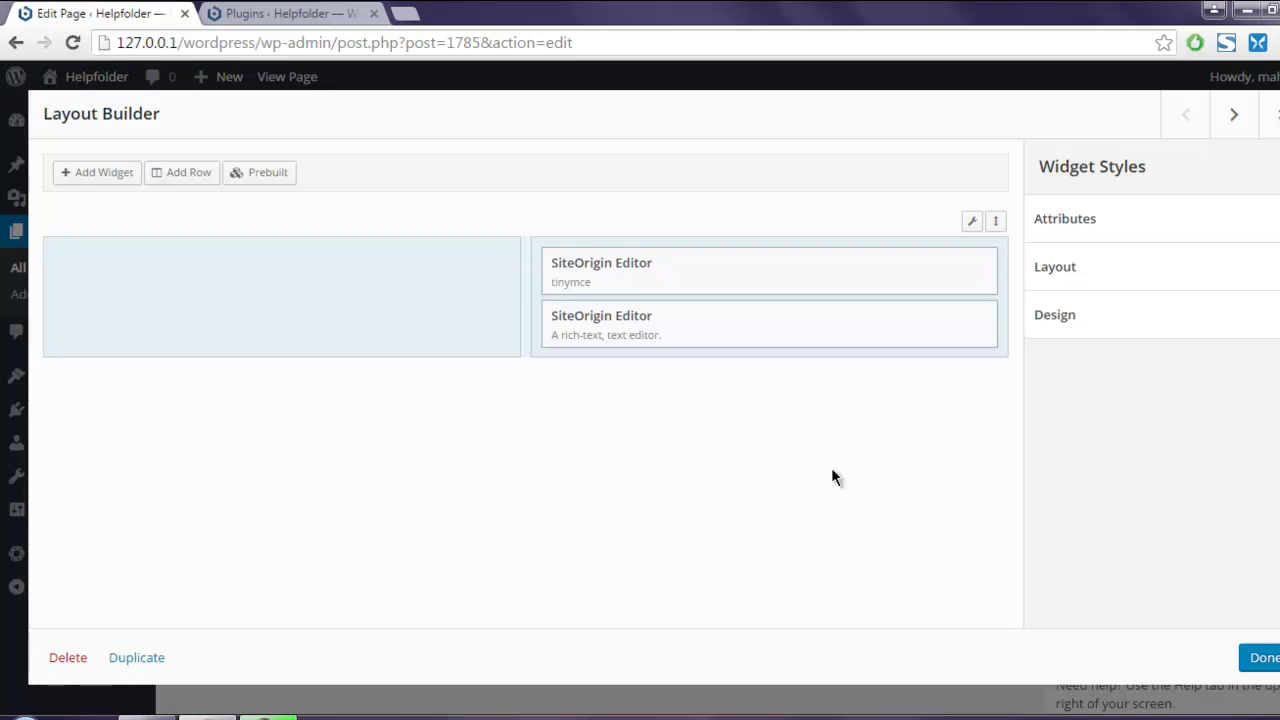
{"action": "left_click_drag", "start_coordinate": [660, 325], "coordinate": [168, 266]}
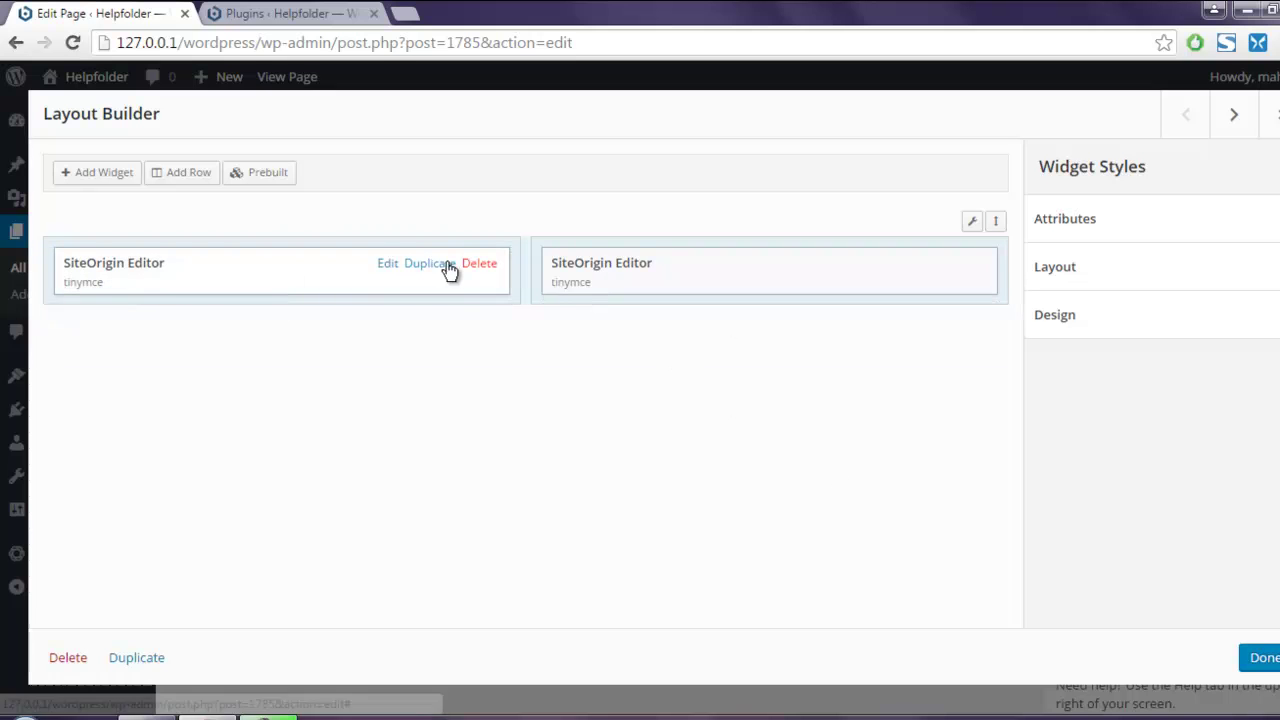
Paste the shortcode [contact-form-7 id="1784" title="Form 1"] into the first column's editor widget, undoing and repeating the first paste.
{"action": "left_click", "coordinate": [387, 263]}
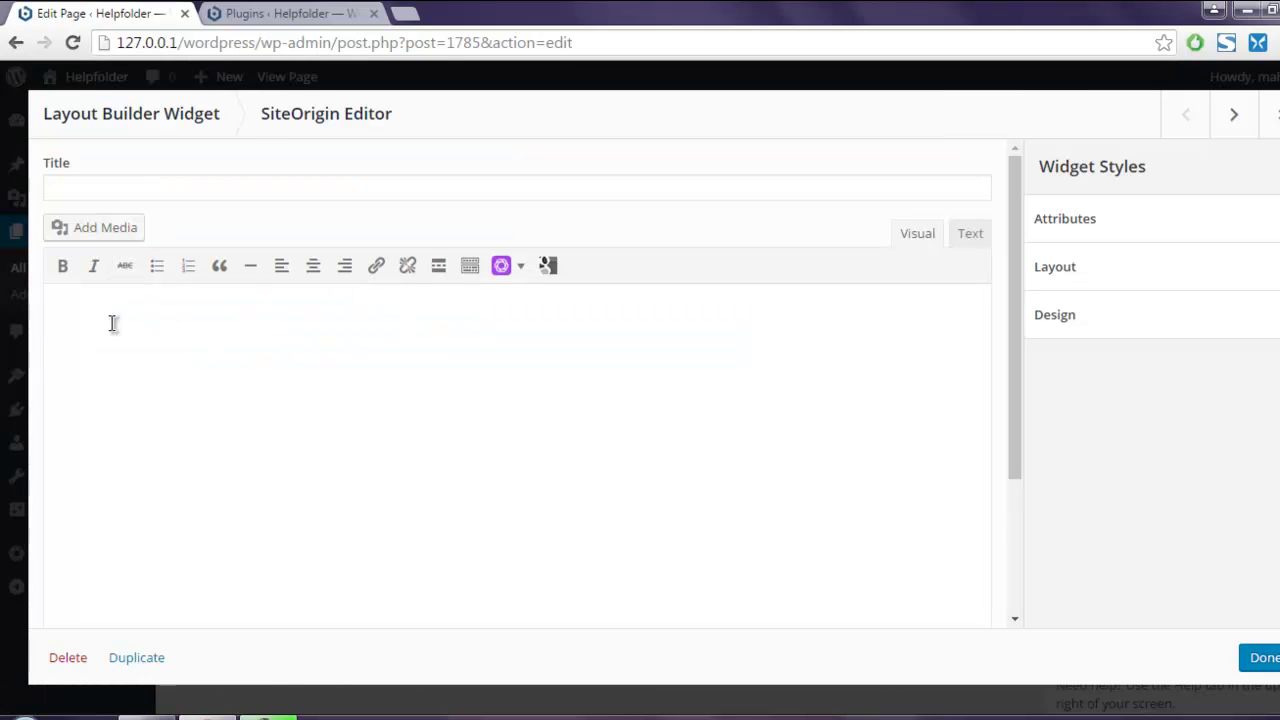
{"action": "left_click", "coordinate": [140, 345]}
{"action": "key", "text": "ctrl+v"}
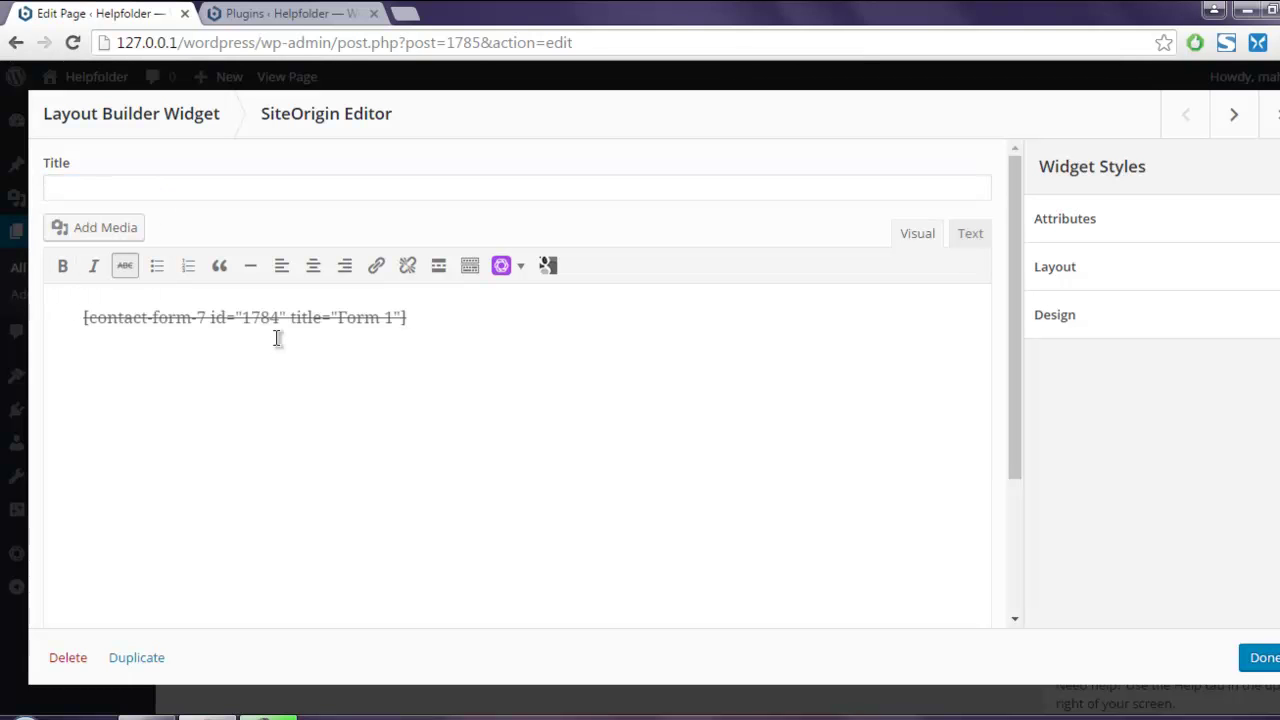
{"action": "key", "text": "ctrl+z"}
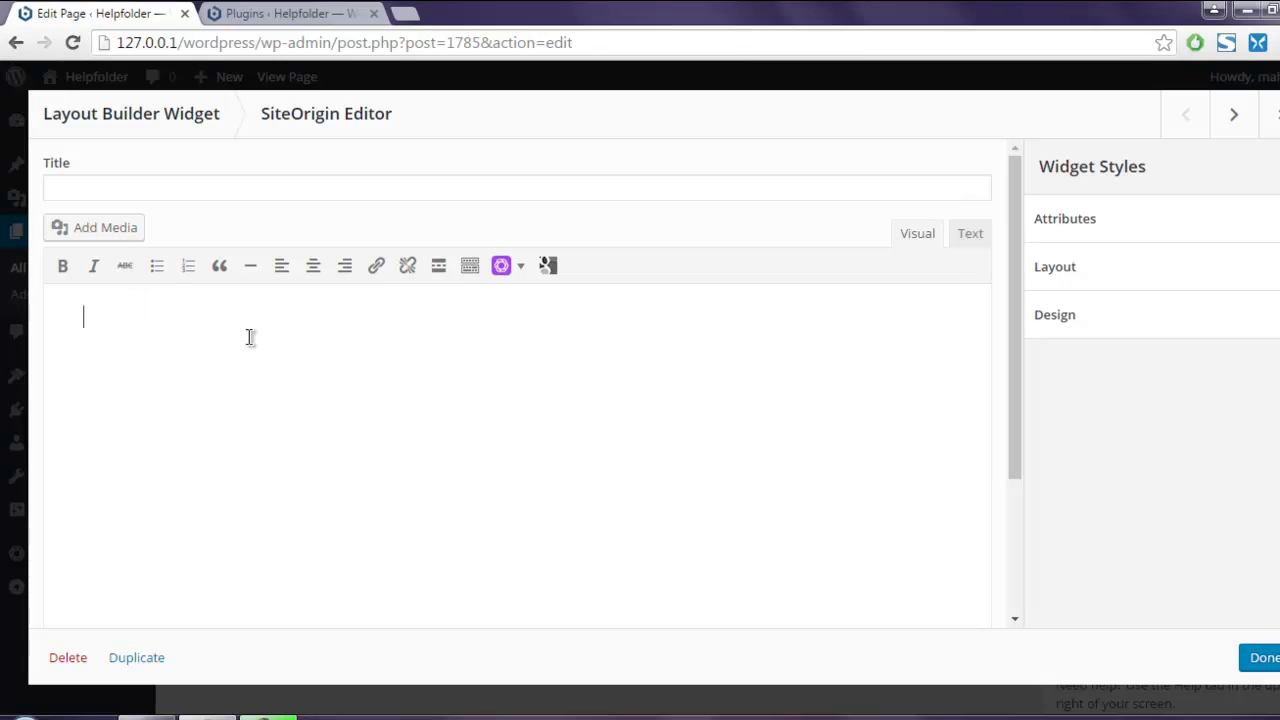
{"action": "key", "text": "ctrl+v"}
{"action": "left_click", "coordinate": [1252, 667]}
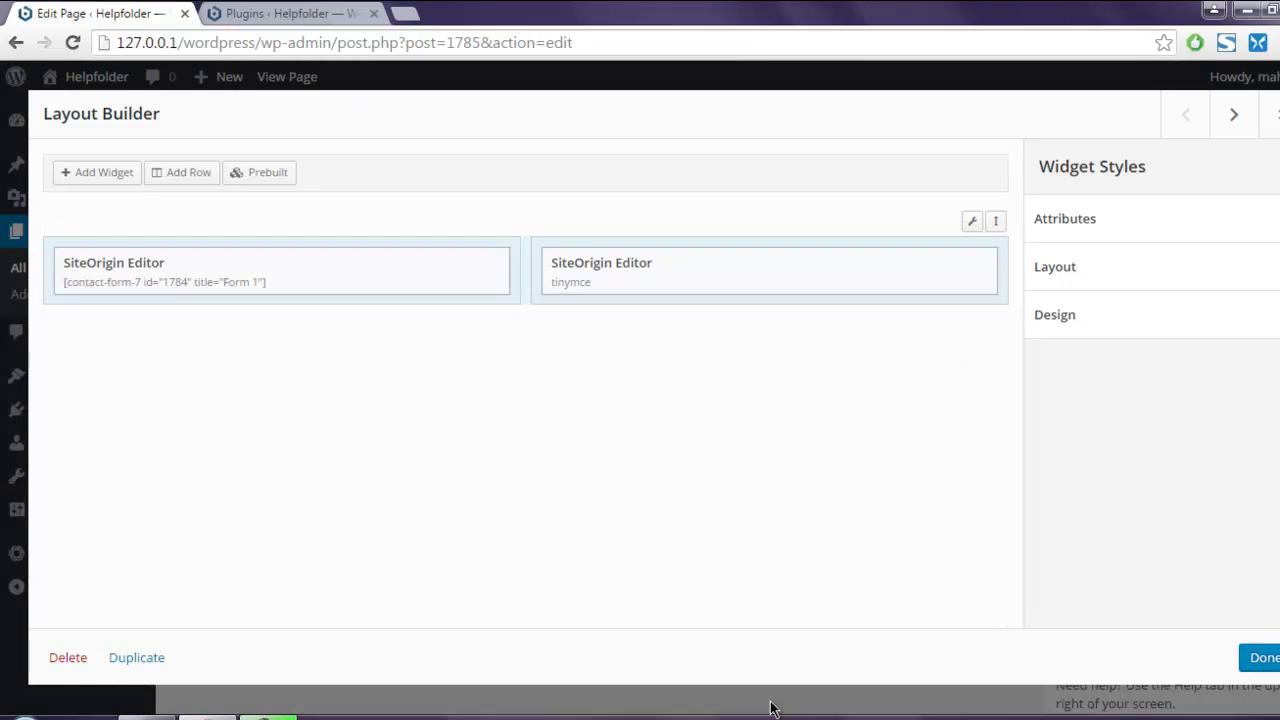
Delete the contact form editor widget outside the Layout Builder widget and update the page.
{"action": "left_click", "coordinate": [1264, 662]}
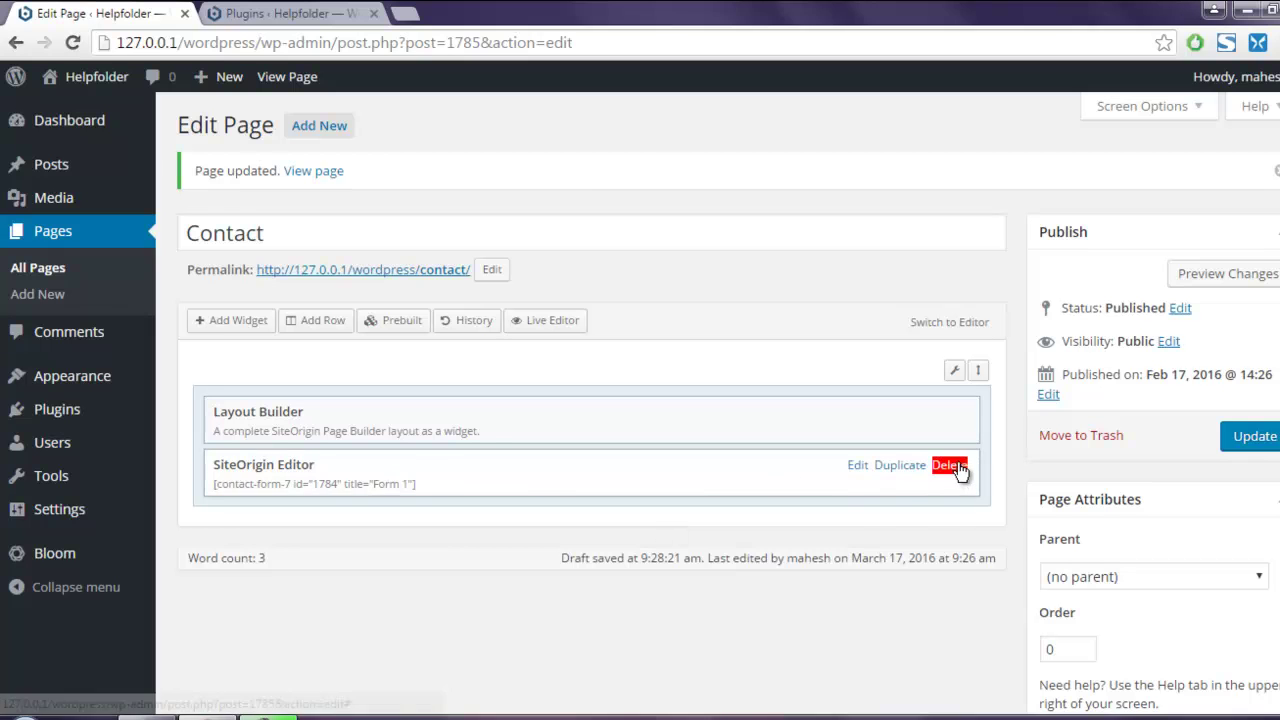
{"action": "left_click", "coordinate": [950, 466]}
{"action": "left_click", "coordinate": [1256, 441]}
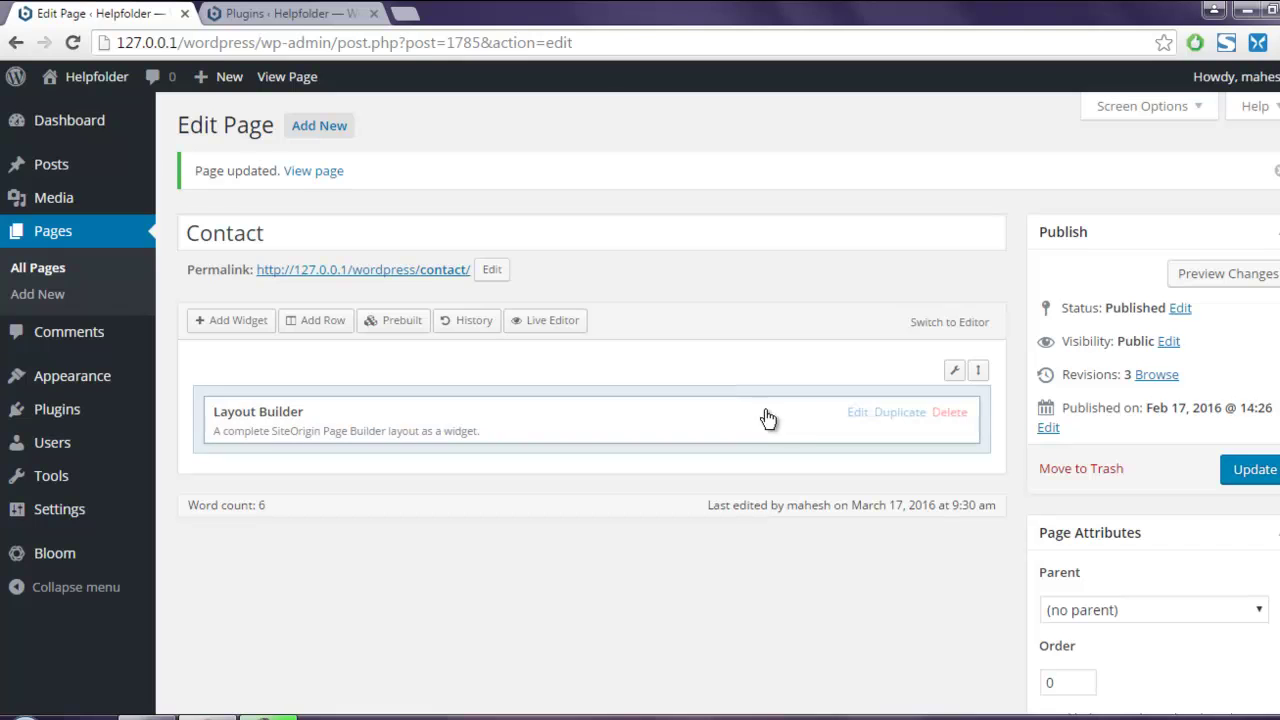
Replace the tinymce editor in the Layout Builder widget's second column with a Calendar widget and update the page.
{"action": "left_click", "coordinate": [860, 412]}
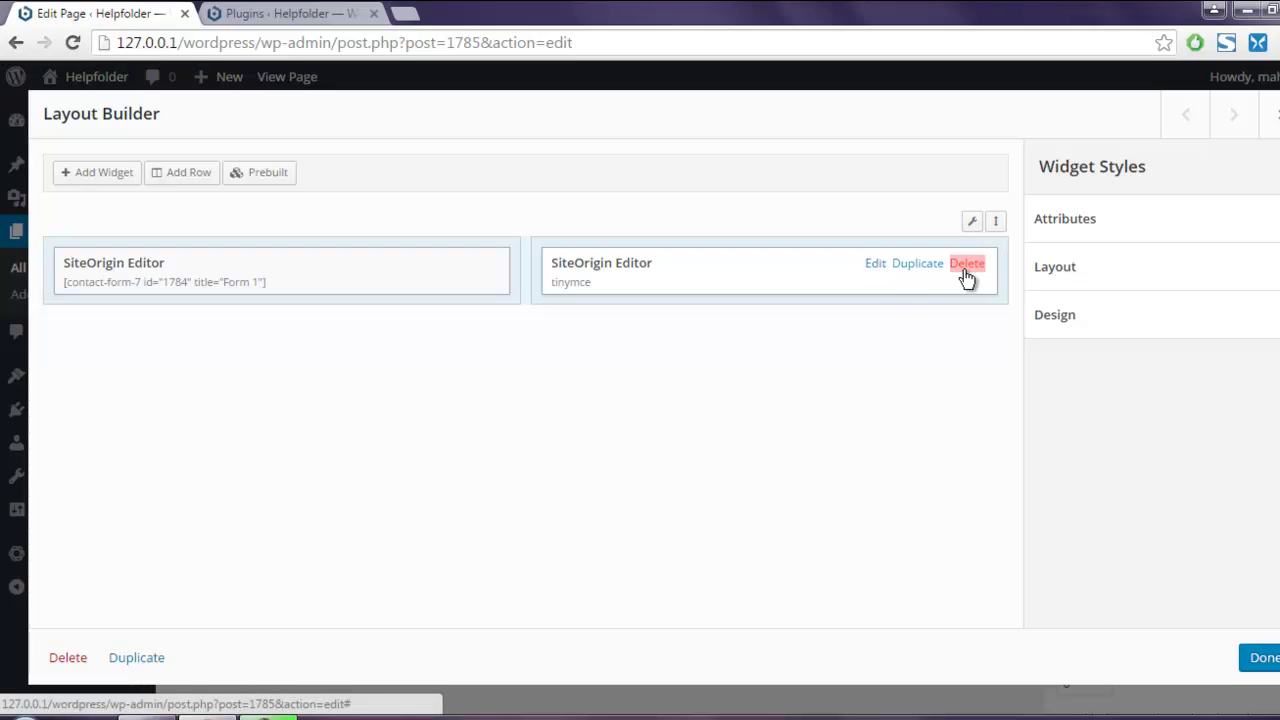
{"action": "left_click", "coordinate": [967, 264]}
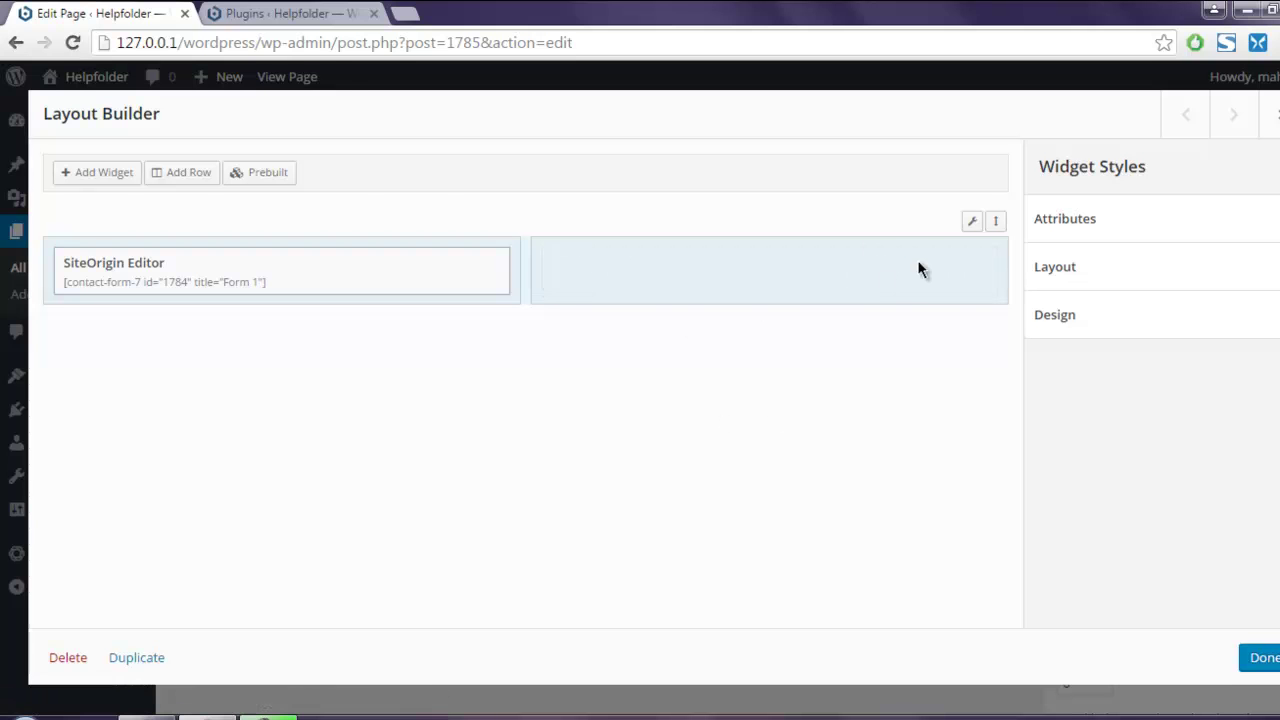
{"action": "left_click", "coordinate": [103, 173]}
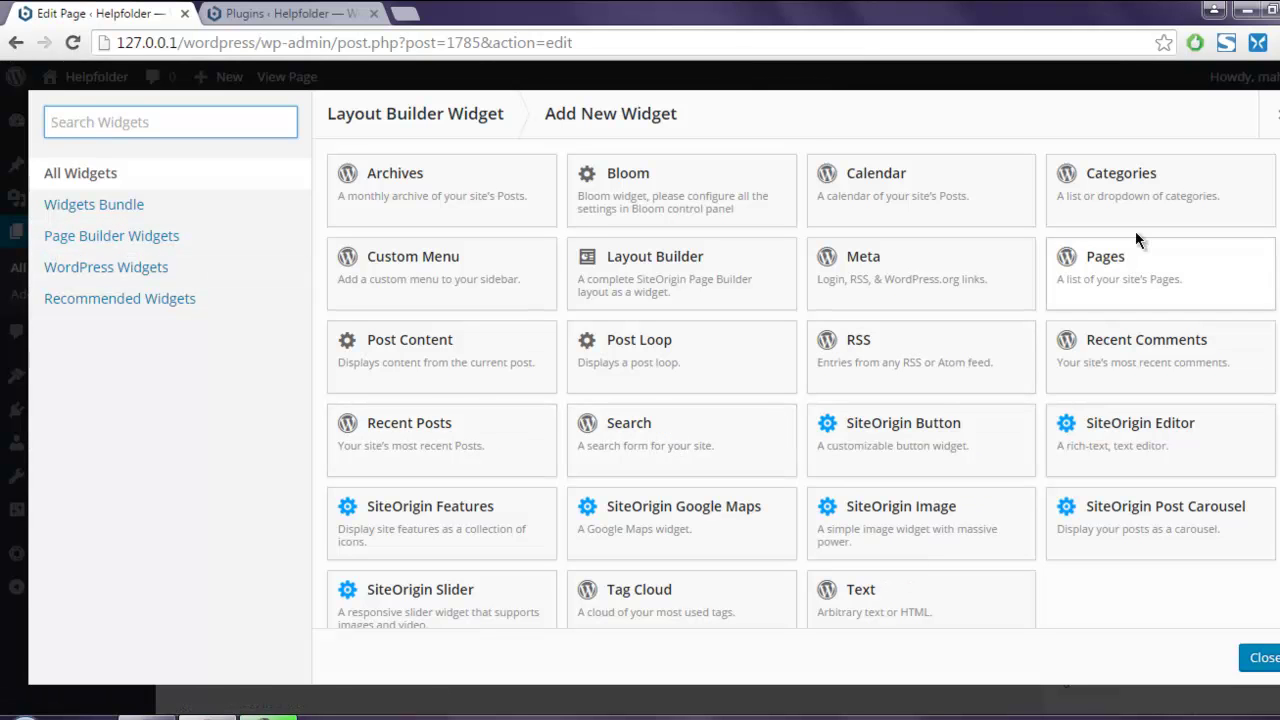
{"action": "scroll", "coordinate": [697, 400], "scroll_direction": "down", "scroll_amount": 1}
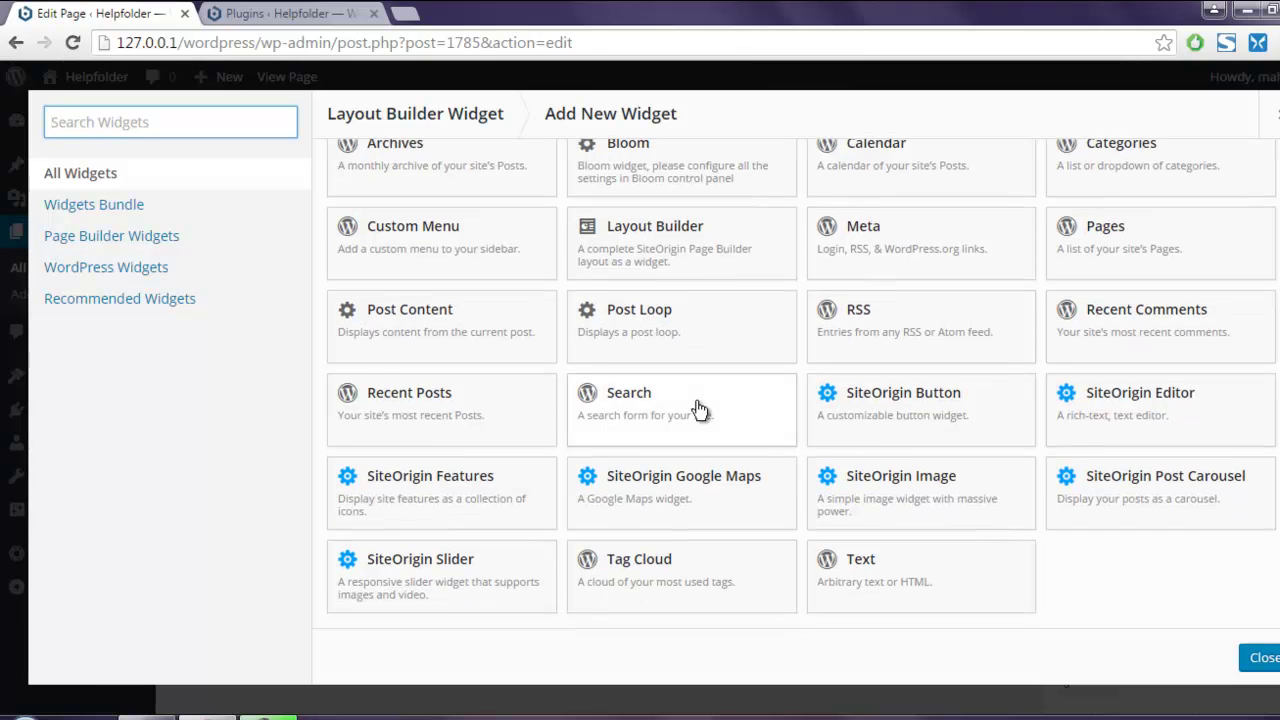
{"action": "scroll", "coordinate": [697, 410], "scroll_direction": "up", "scroll_amount": 1}
{"action": "left_click", "coordinate": [880, 196]}
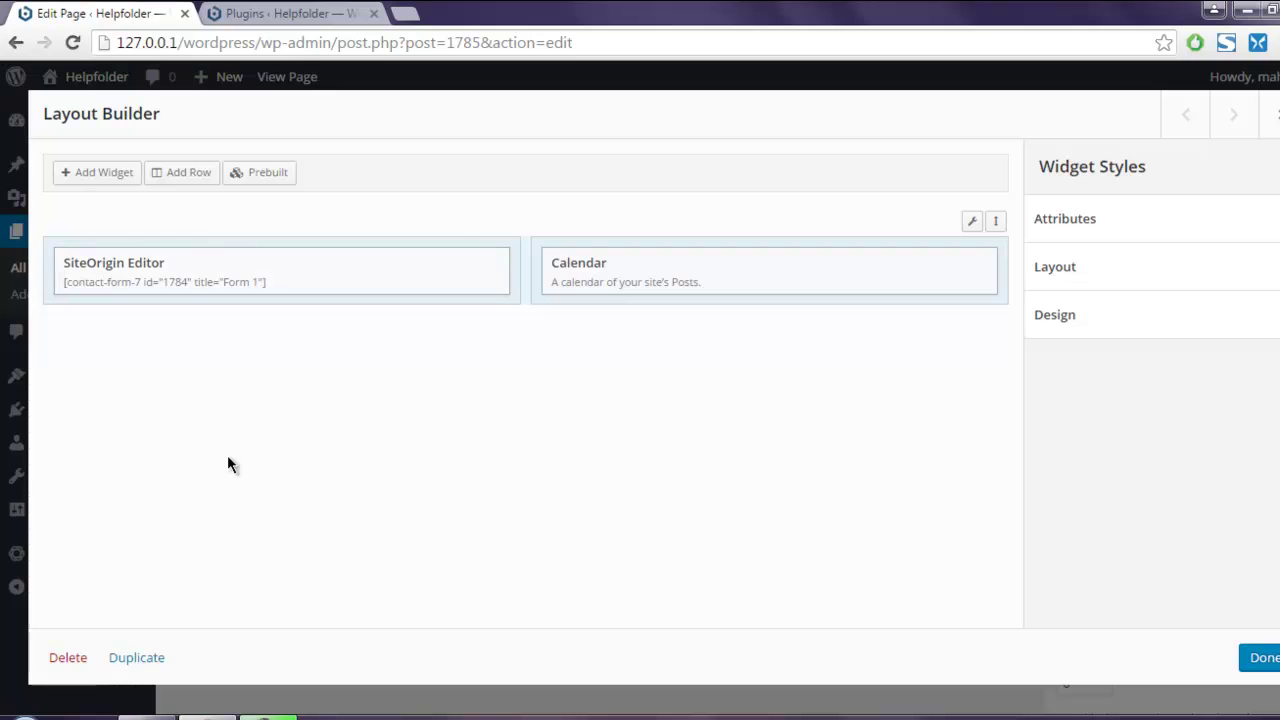
{"action": "left_click", "coordinate": [1264, 660]}
{"action": "left_click", "coordinate": [1254, 472]}
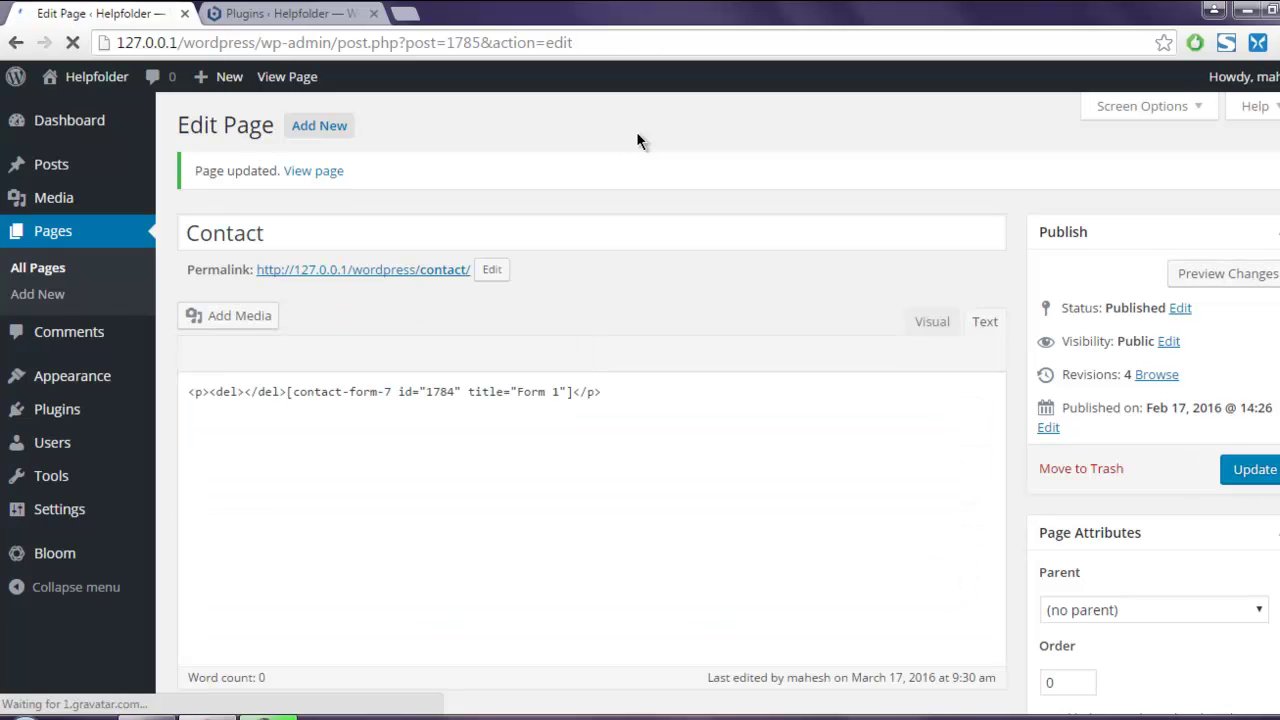
Open the updated Contact page in a new tab, close the Plugins tab and examine the contact form and calendar columns.
{"action": "right_click", "coordinate": [310, 173]}
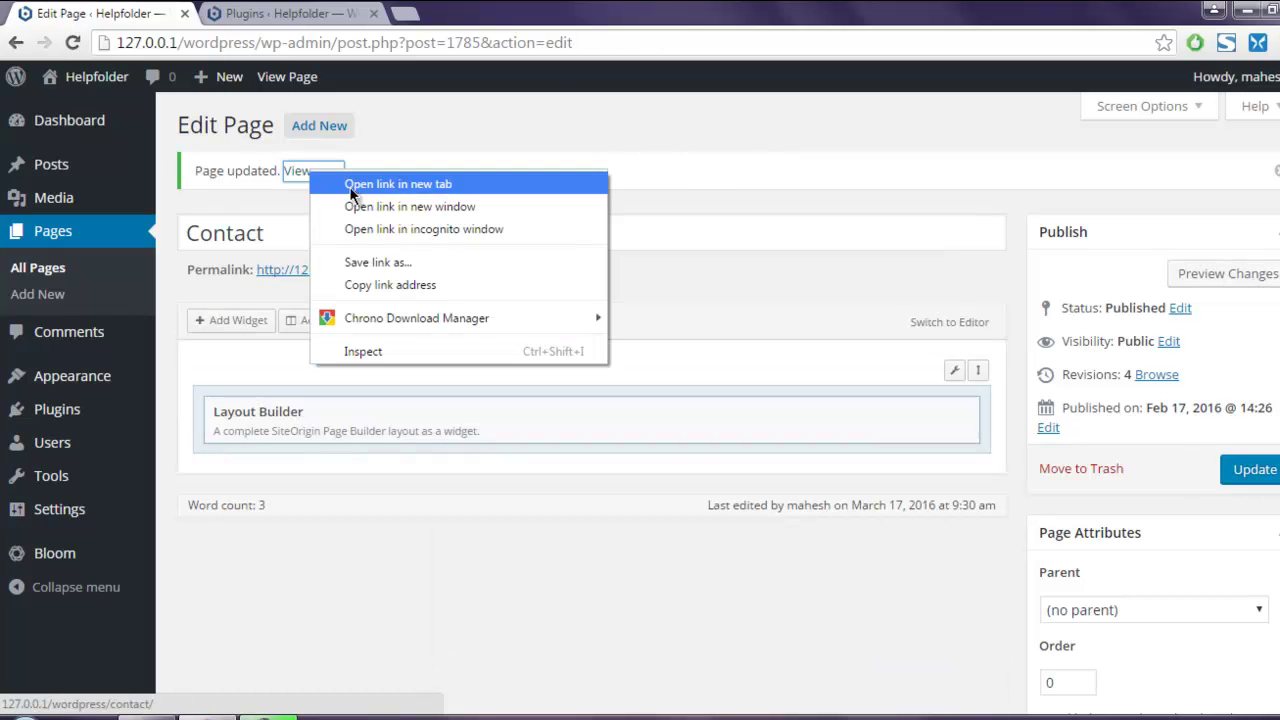
{"action": "left_click", "coordinate": [360, 184]}
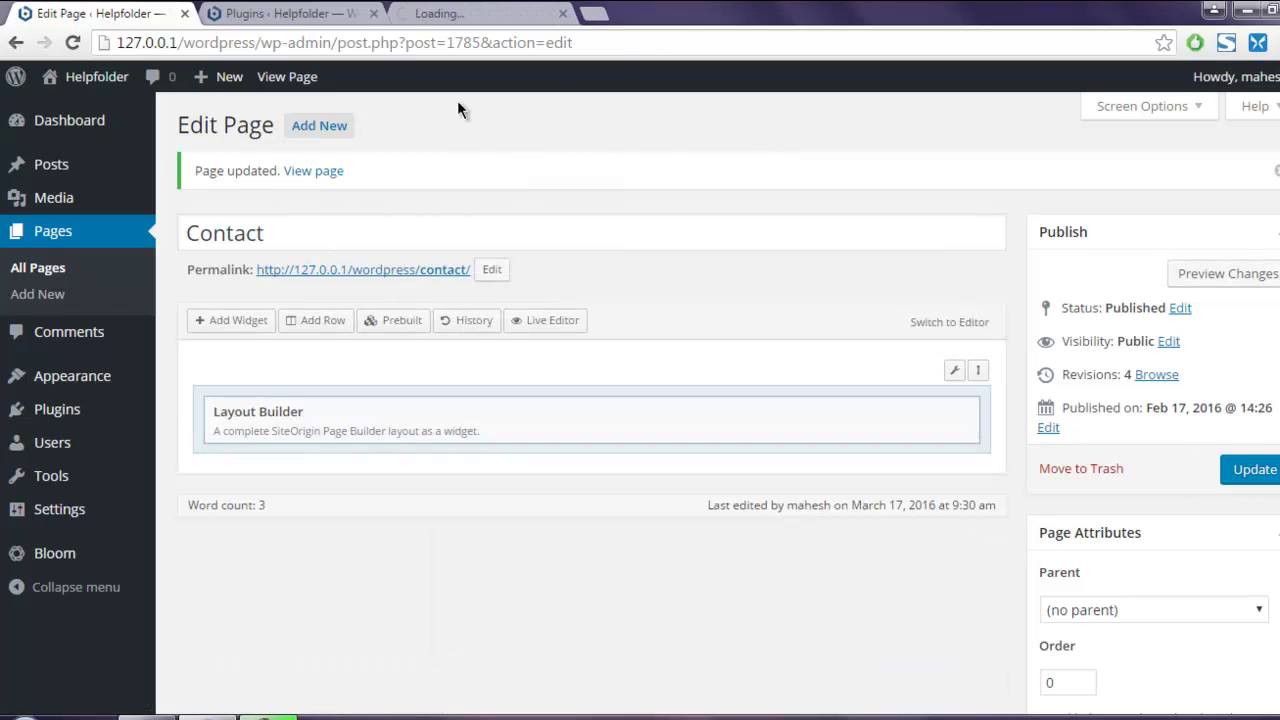
{"action": "left_click", "coordinate": [372, 14]}
{"action": "left_click", "coordinate": [280, 14]}
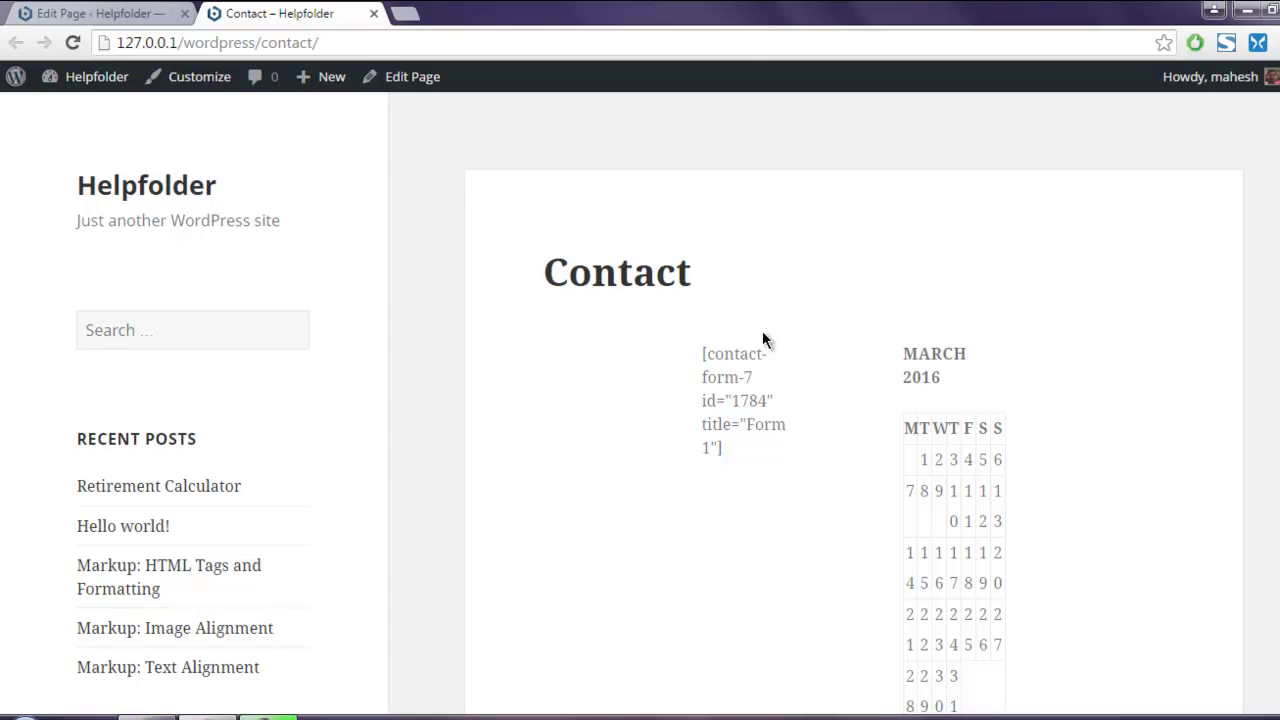
{"action": "scroll", "coordinate": [762, 331], "scroll_direction": "down", "scroll_amount": 2}
{"action": "mouse_move", "coordinate": [703, 158]}
{"action": "left_mouse_down"}
{"action": "mouse_move", "coordinate": [752, 190]}
{"action": "mouse_move", "coordinate": [745, 252]}
{"action": "mouse_move", "coordinate": [700, 156]}
{"action": "left_mouse_up"}
{"action": "left_click", "coordinate": [747, 252]}
{"action": "left_click", "coordinate": [692, 151]}
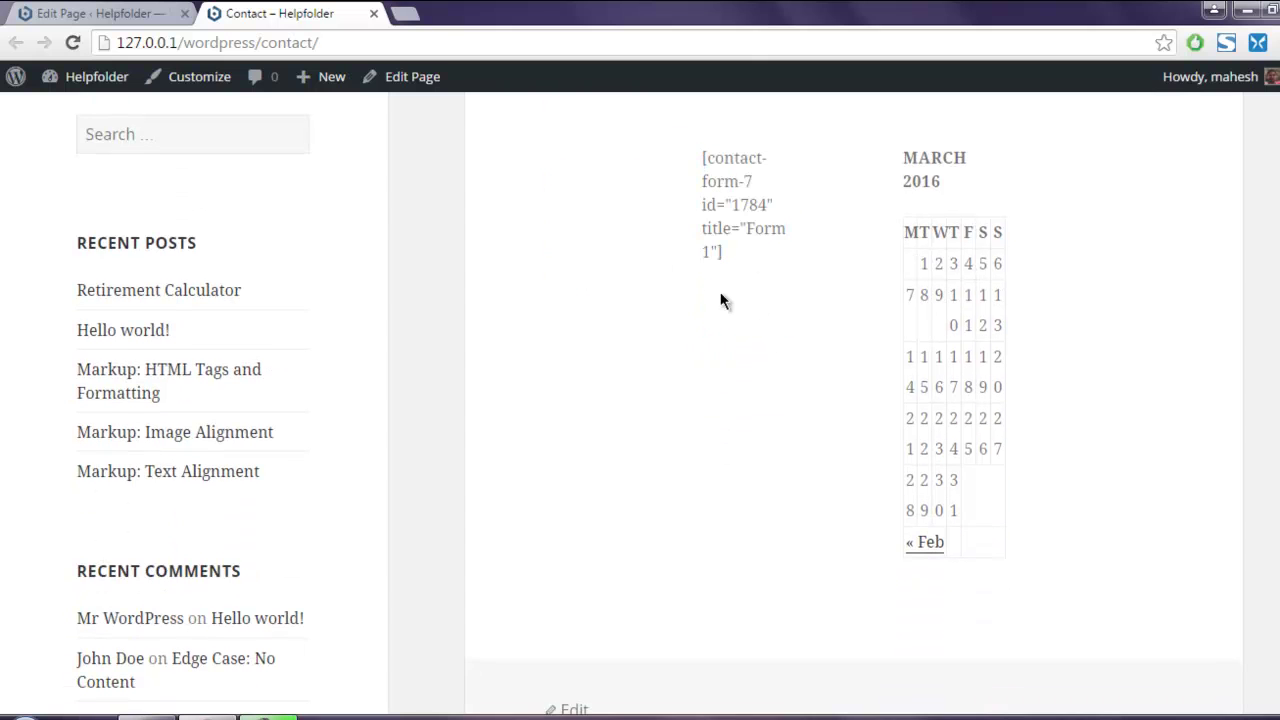
Look over the shortcode column and the calendar column on the published Contact page.
{"action": "scroll", "coordinate": [641, 369], "scroll_direction": "down", "scroll_amount": 3}
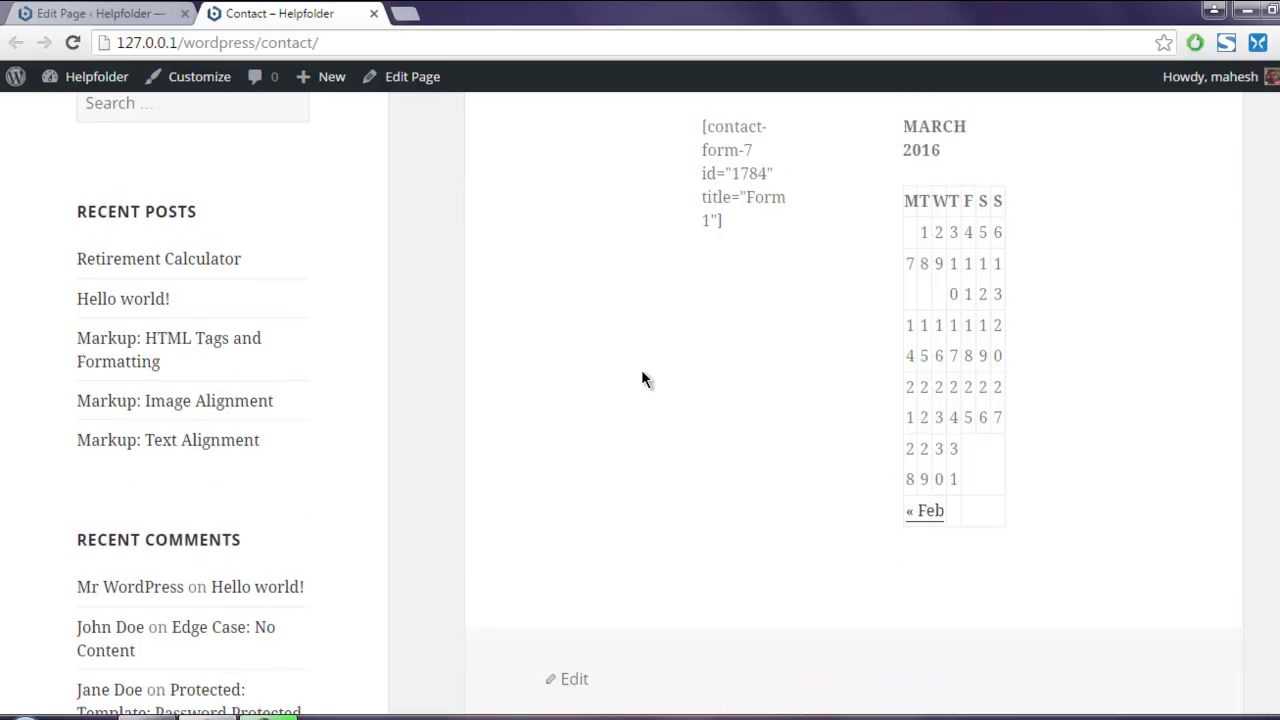
{"action": "scroll", "coordinate": [641, 369], "scroll_direction": "up", "scroll_amount": 5}
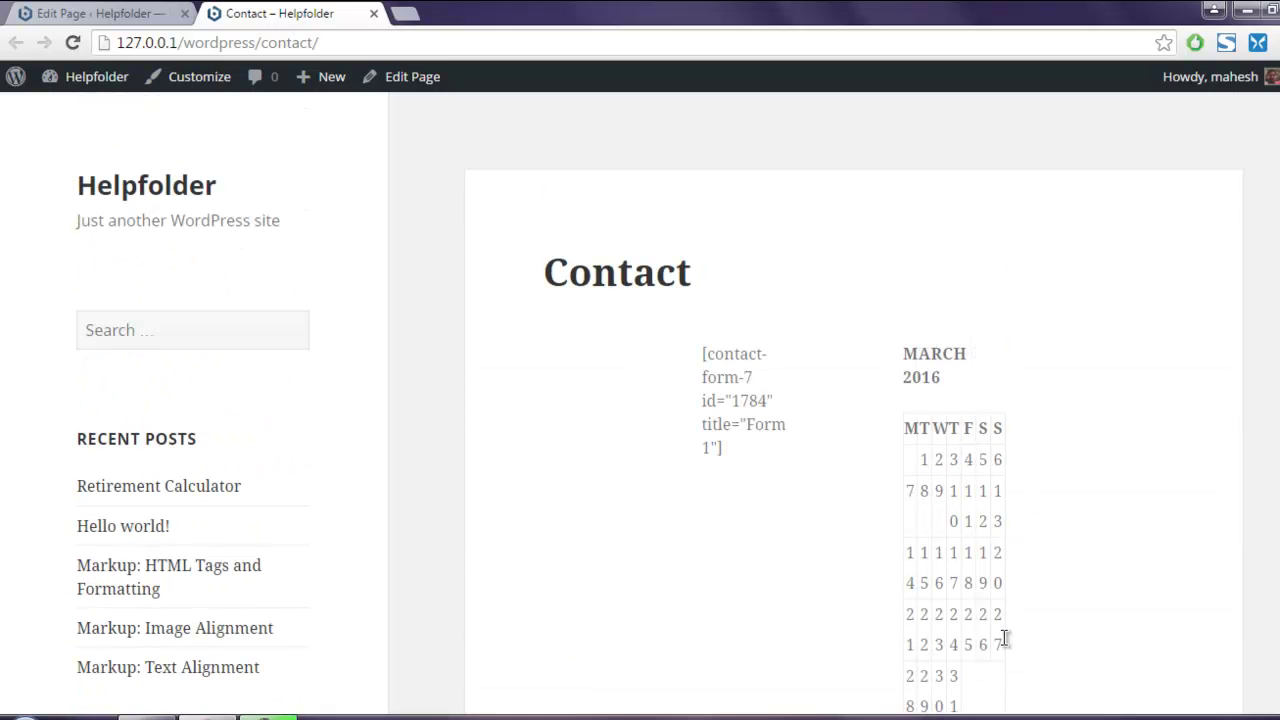
{"action": "scroll", "coordinate": [1000, 390], "scroll_direction": "down", "scroll_amount": 2}
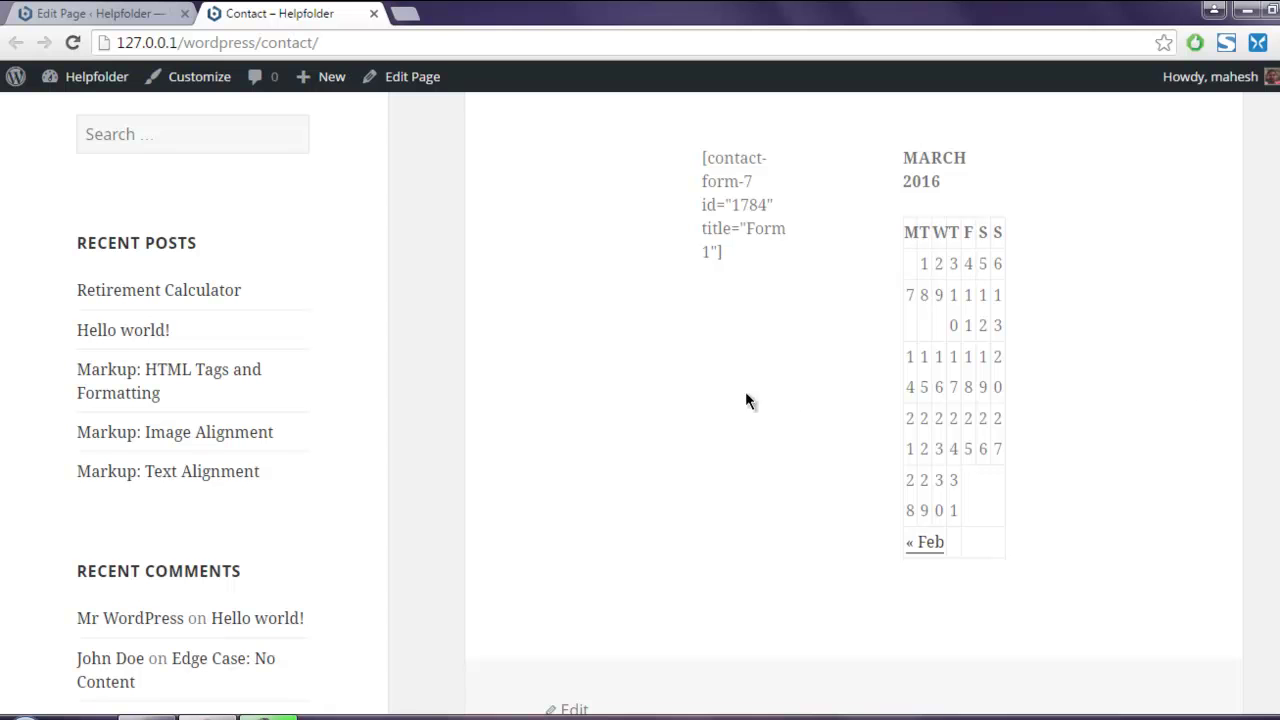
{"action": "scroll", "coordinate": [1138, 443], "scroll_direction": "up", "scroll_amount": 1}
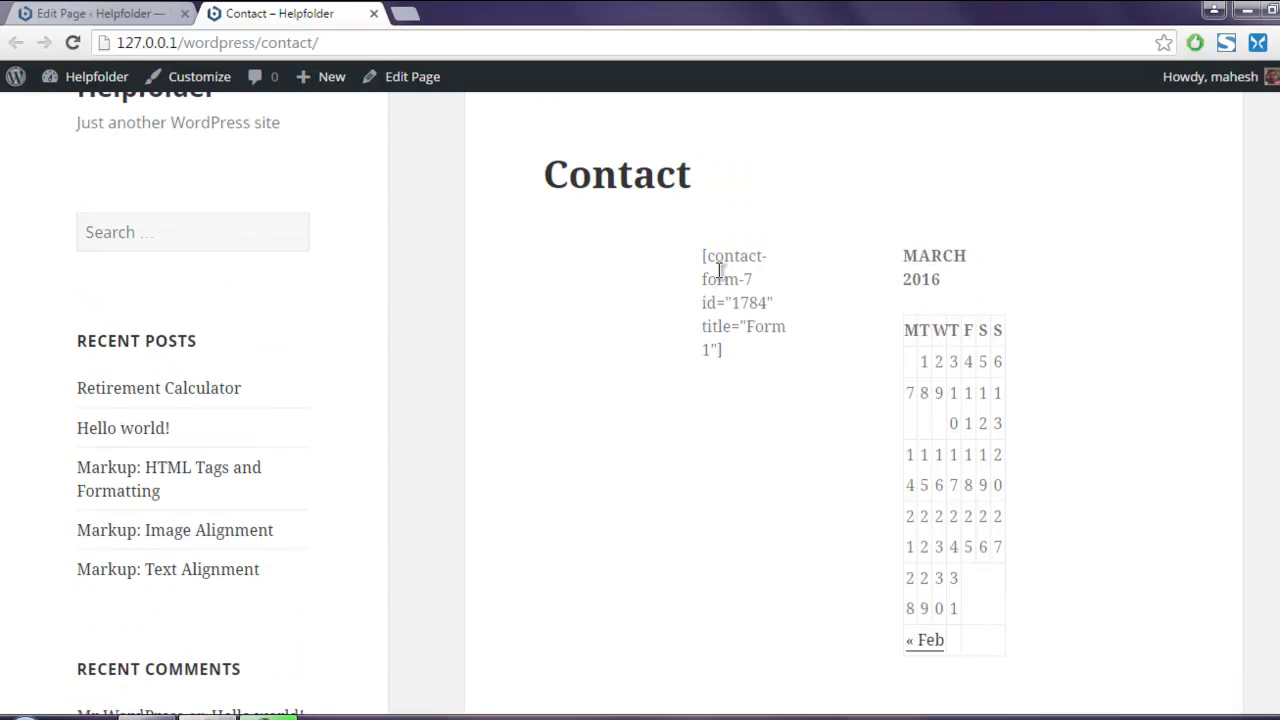
{"action": "scroll", "coordinate": [972, 362], "scroll_direction": "up", "scroll_amount": 1}
Replace the SiteOrigin Editor in the Layout Builder widget's first column with an Archives widget and update the Contact page.
{"action": "left_click", "coordinate": [95, 14]}
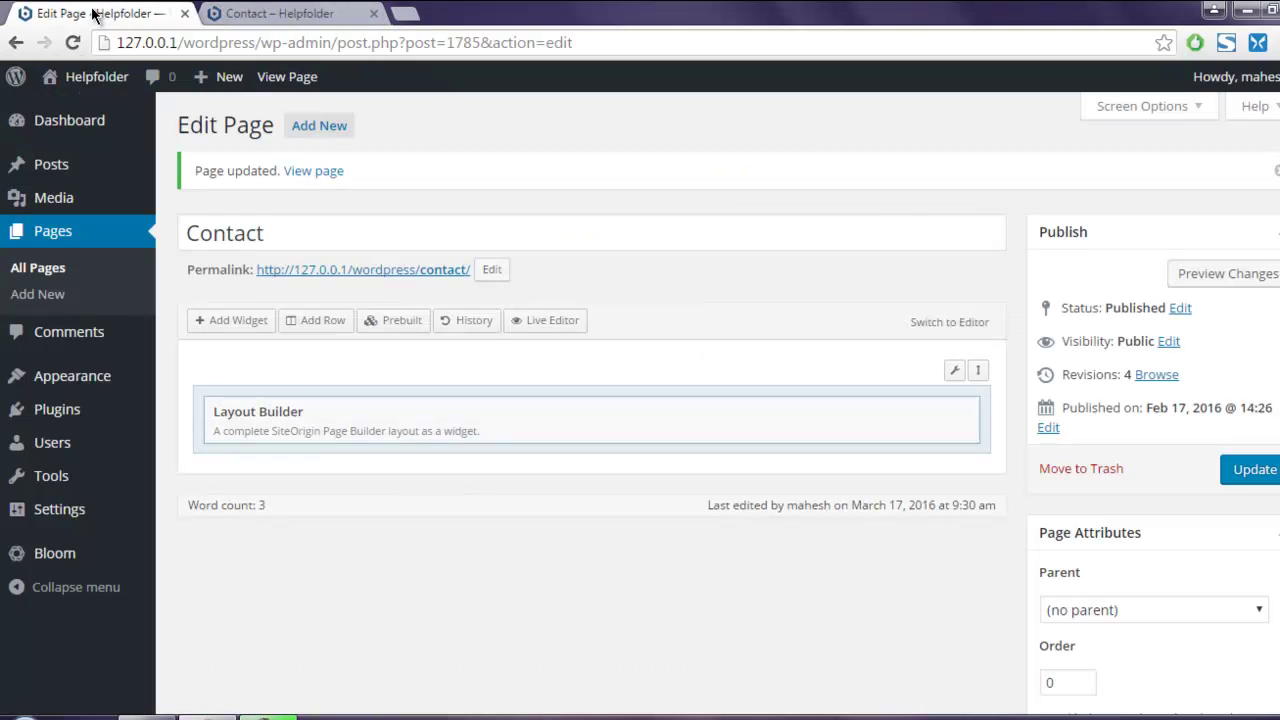
{"action": "left_click", "coordinate": [456, 425]}
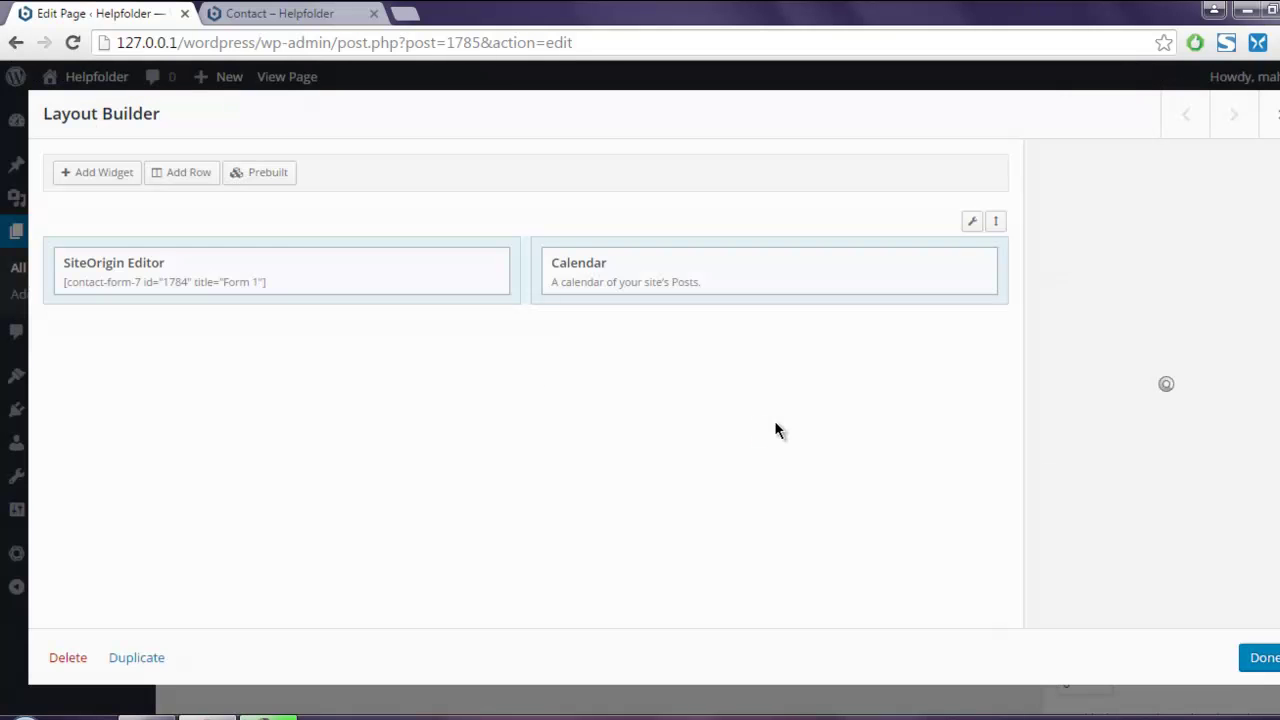
{"action": "left_click", "coordinate": [481, 263]}
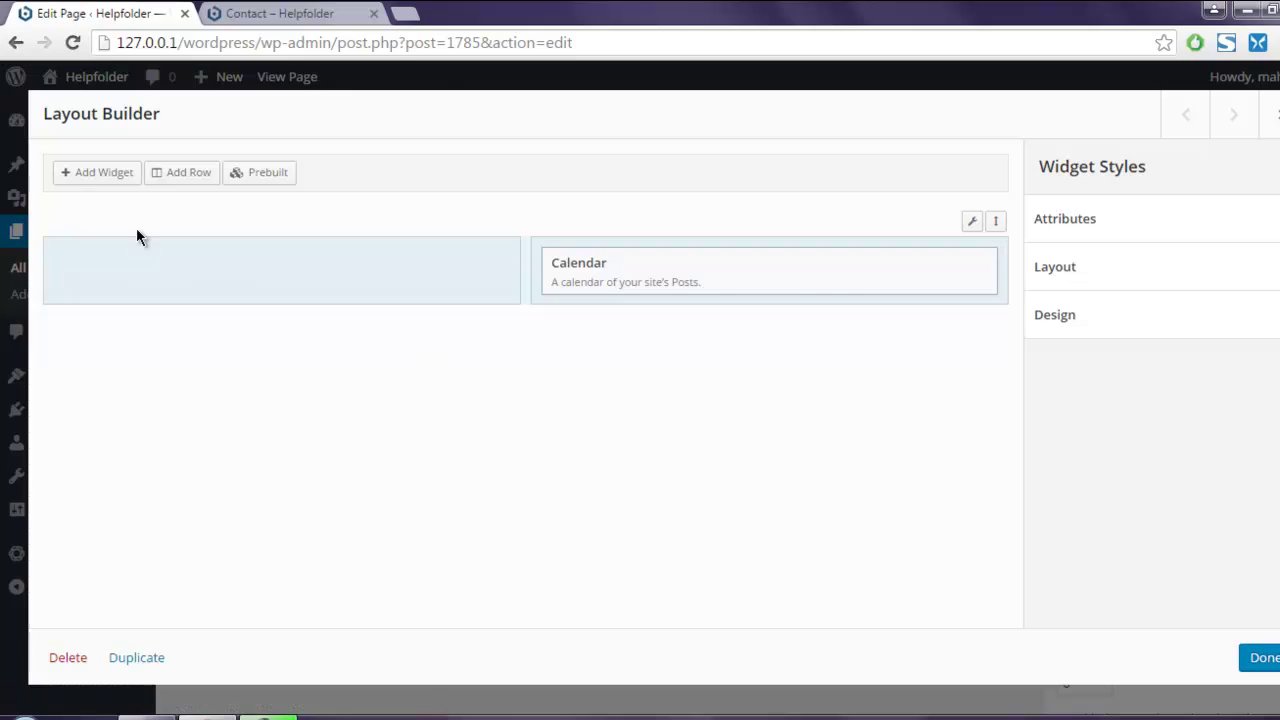
{"action": "left_click", "coordinate": [88, 176]}
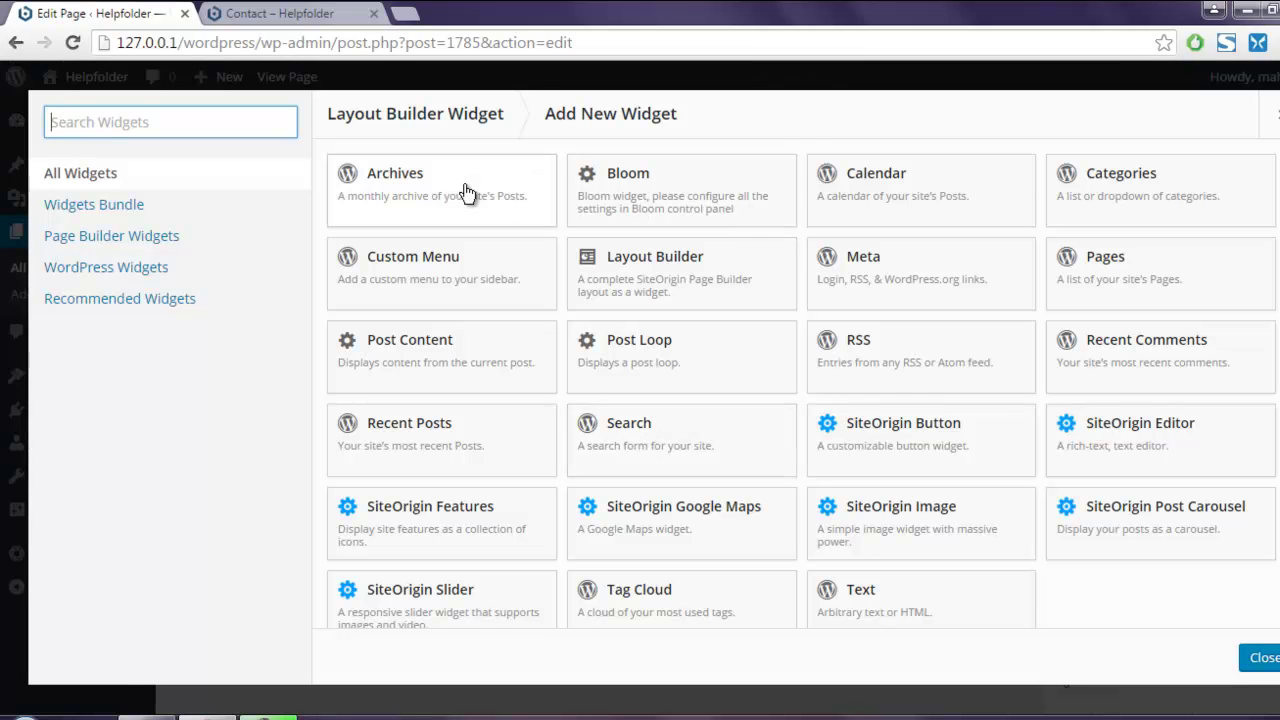
{"action": "left_click", "coordinate": [505, 194]}
{"action": "left_click_drag", "start_coordinate": [605, 330], "coordinate": [180, 276]}
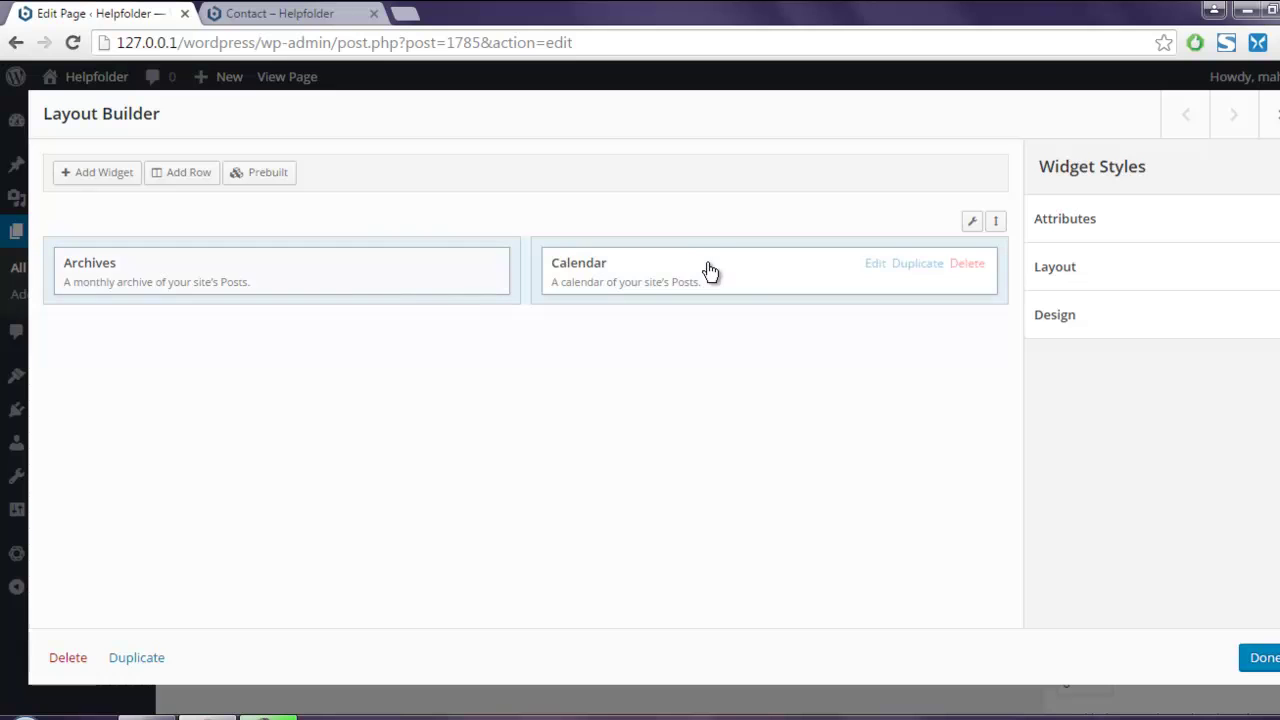
{"action": "left_click", "coordinate": [1255, 657]}
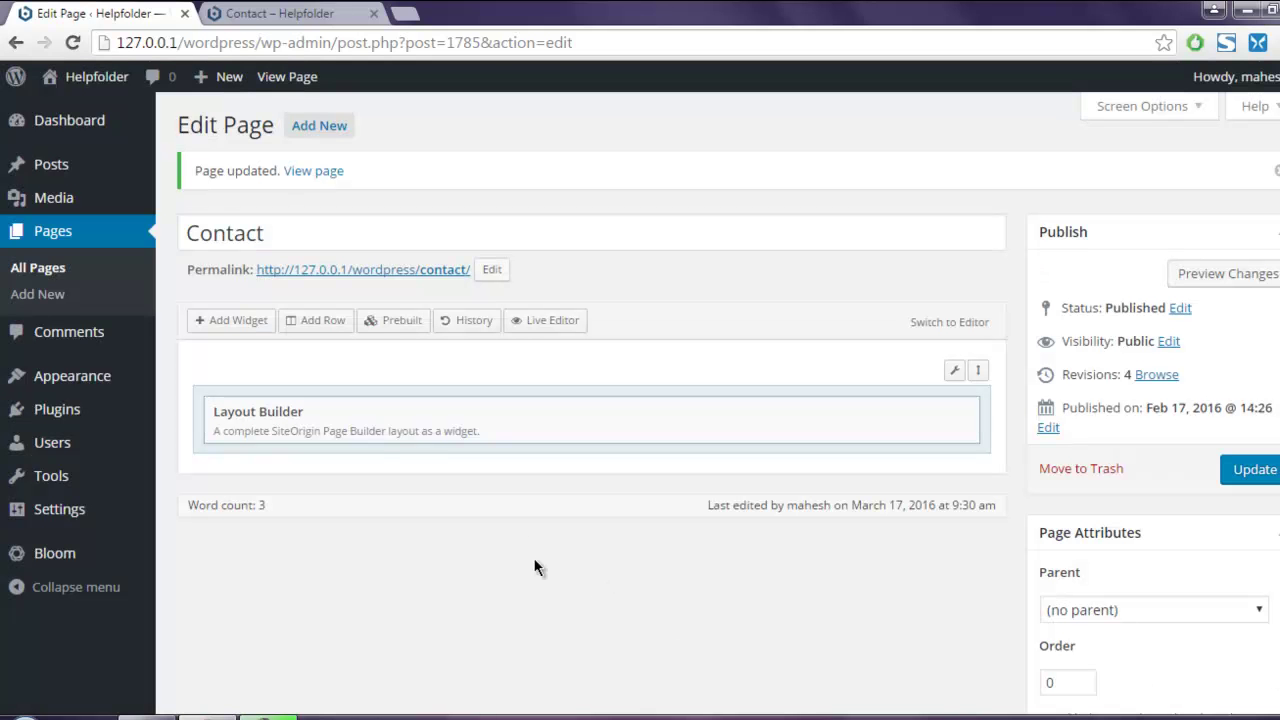
{"action": "left_click", "coordinate": [1252, 466]}
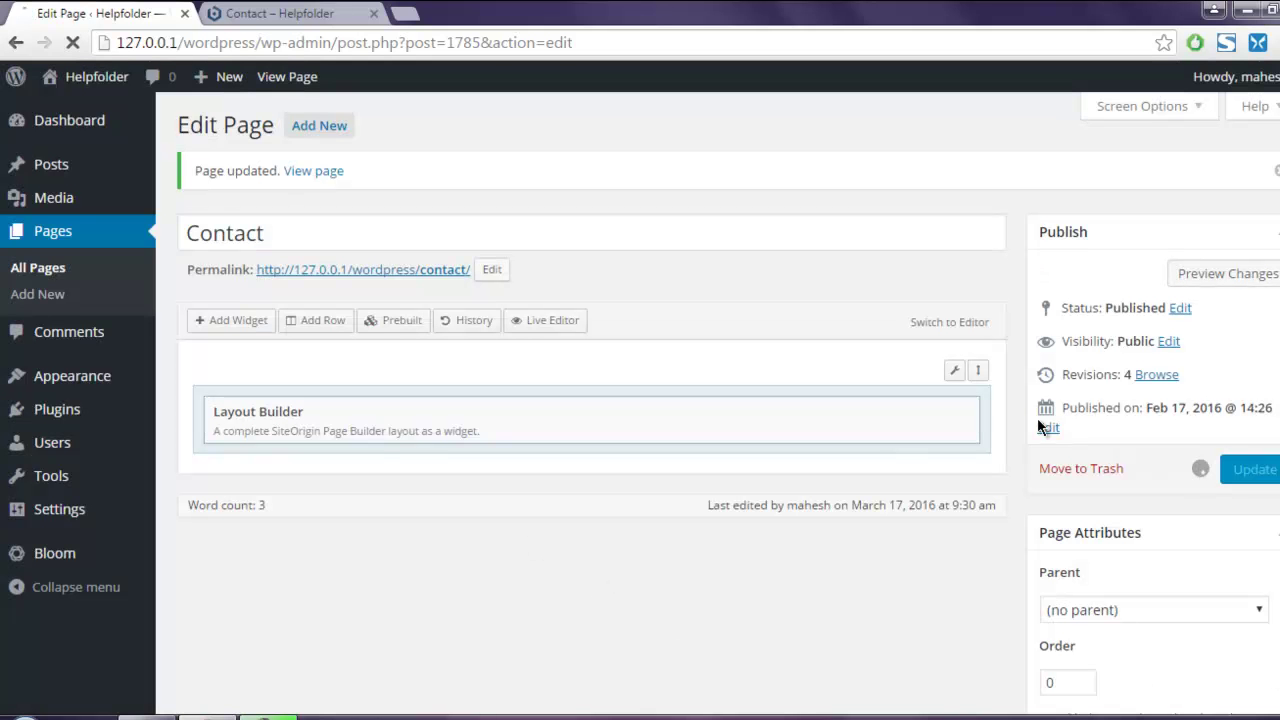
Reload the published Contact page and examine the Archives and Calendar columns down to the page footer.
{"action": "left_click", "coordinate": [301, 15]}
{"action": "left_click", "coordinate": [72, 42]}
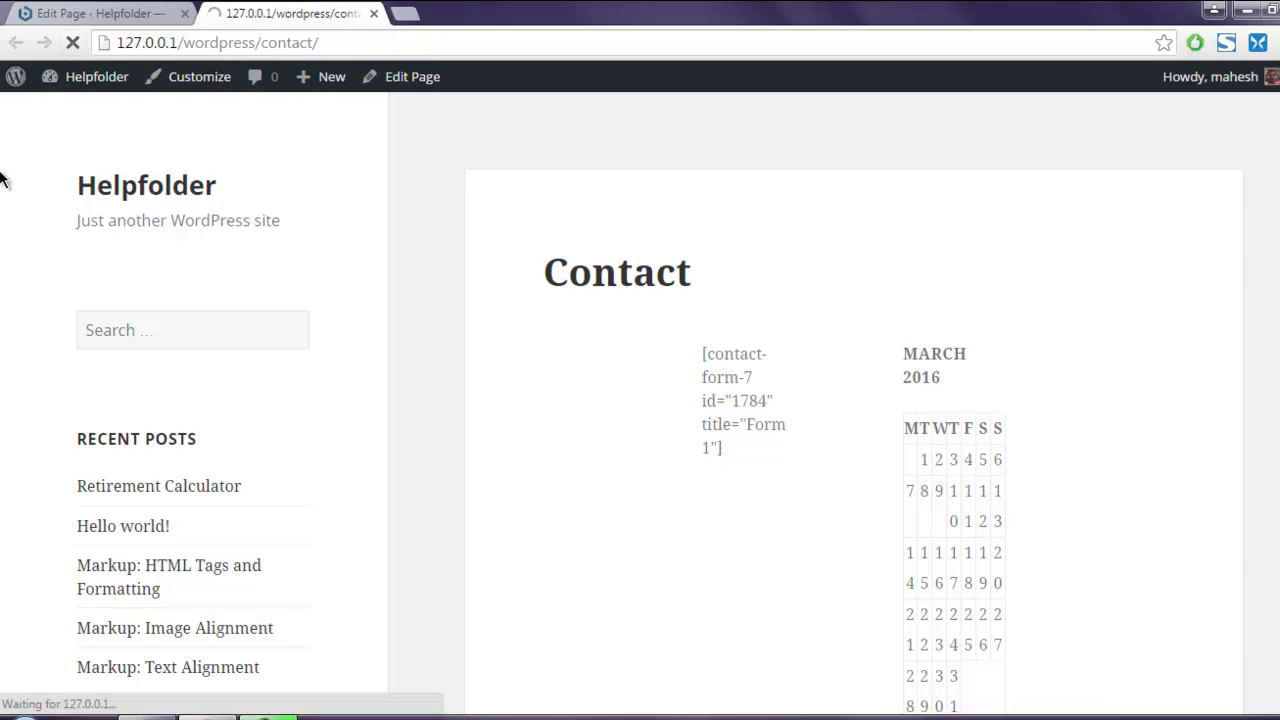
{"action": "scroll", "coordinate": [3, 168], "scroll_direction": "down", "scroll_amount": 2}
{"action": "scroll", "coordinate": [3, 168], "scroll_direction": "down", "scroll_amount": 1}
{"action": "scroll", "coordinate": [3, 168], "scroll_direction": "up", "scroll_amount": 2}
{"action": "left_click_drag", "start_coordinate": [708, 260], "coordinate": [786, 300]}
{"action": "left_click", "coordinate": [786, 300]}
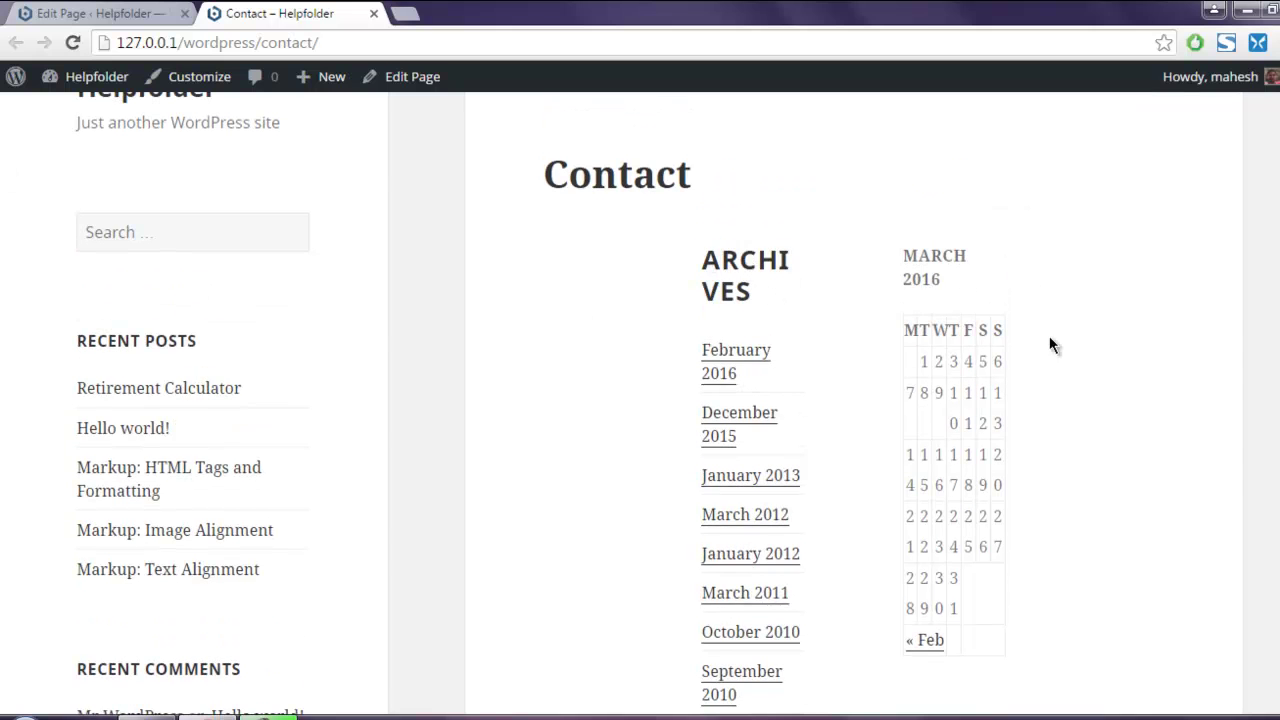
{"action": "scroll", "coordinate": [737, 255], "scroll_direction": "down", "scroll_amount": 10}
{"action": "scroll", "coordinate": [734, 254], "scroll_direction": "up", "scroll_amount": 15}
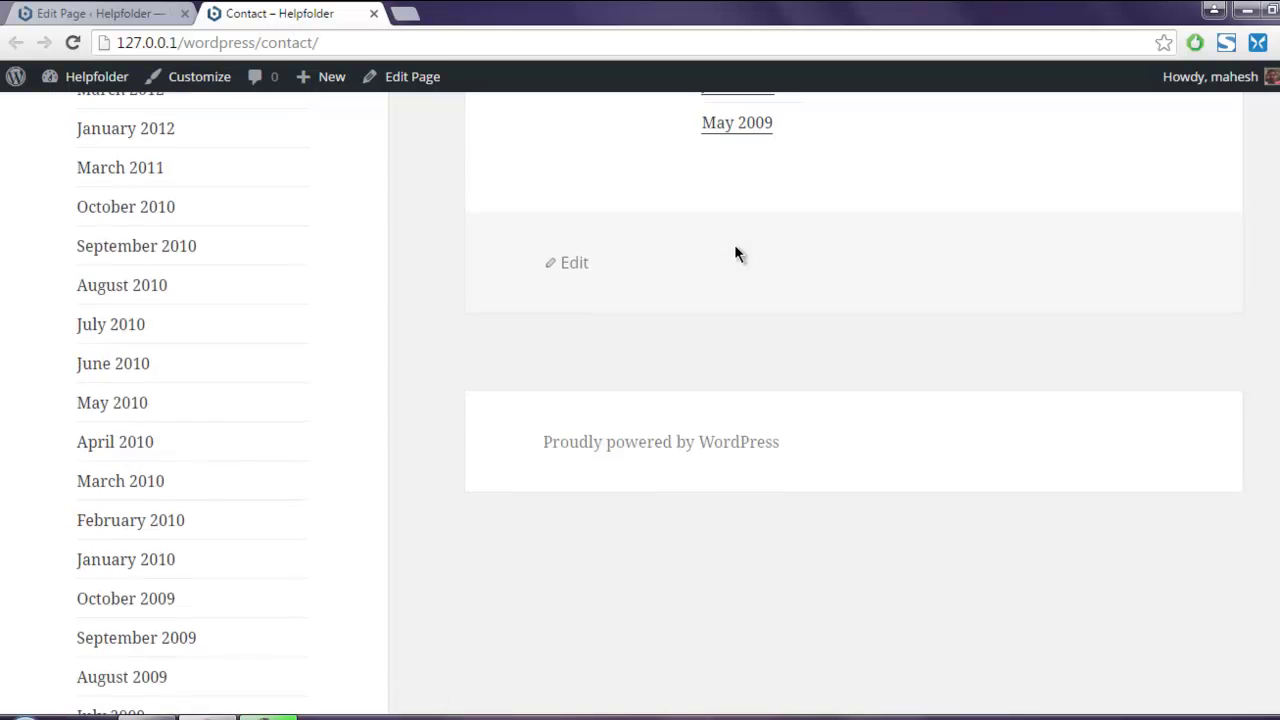
Insert a new row with 2 even columns below the Layout Builder row in the Contact page's editor.
{"action": "left_click", "coordinate": [100, 13]}
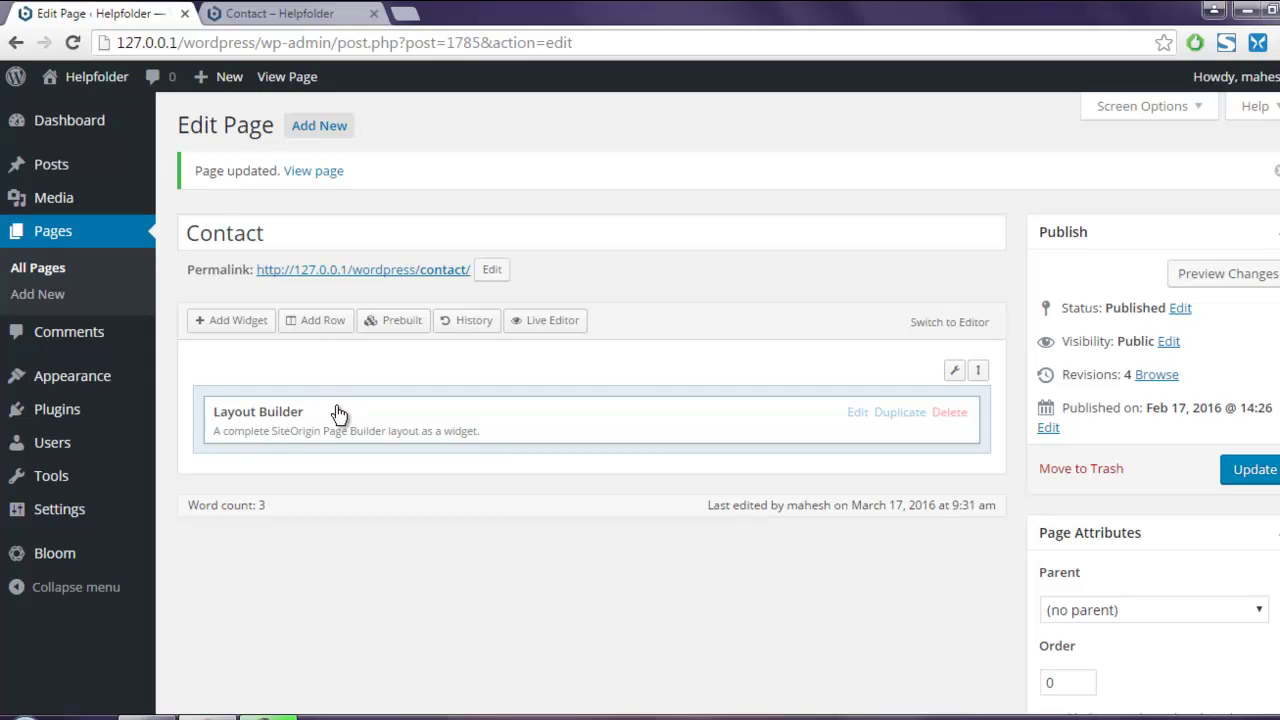
{"action": "left_click", "coordinate": [334, 326]}
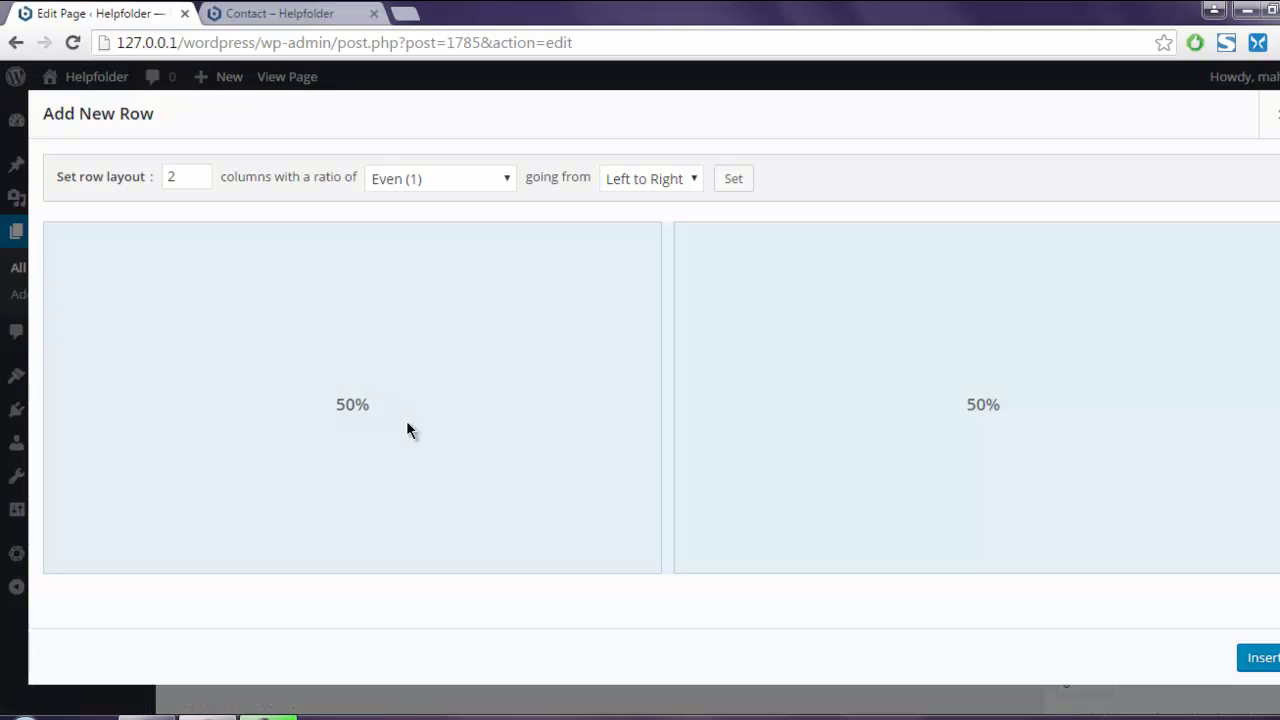
{"action": "left_click", "coordinate": [1262, 657]}
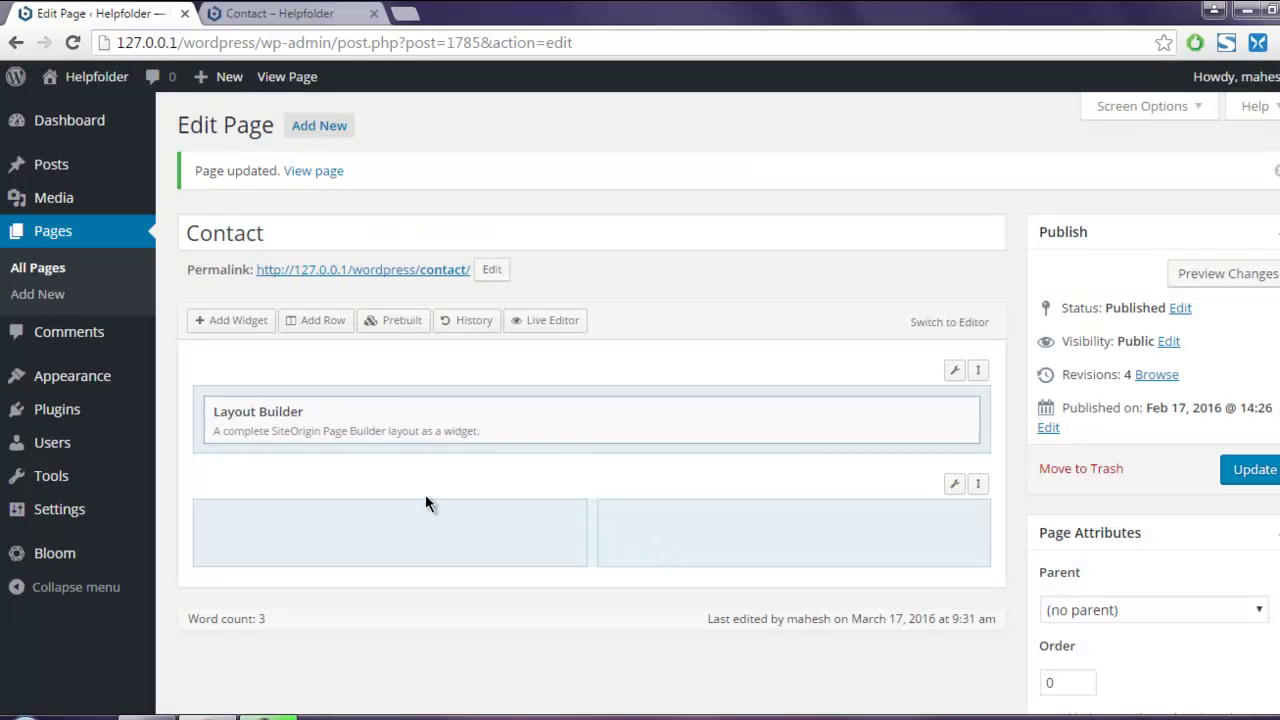
Move the Layout Builder widget into the two-column row's first column and place the emptied single-column row below that row.
{"action": "left_click_drag", "start_coordinate": [440, 440], "coordinate": [418, 534]}
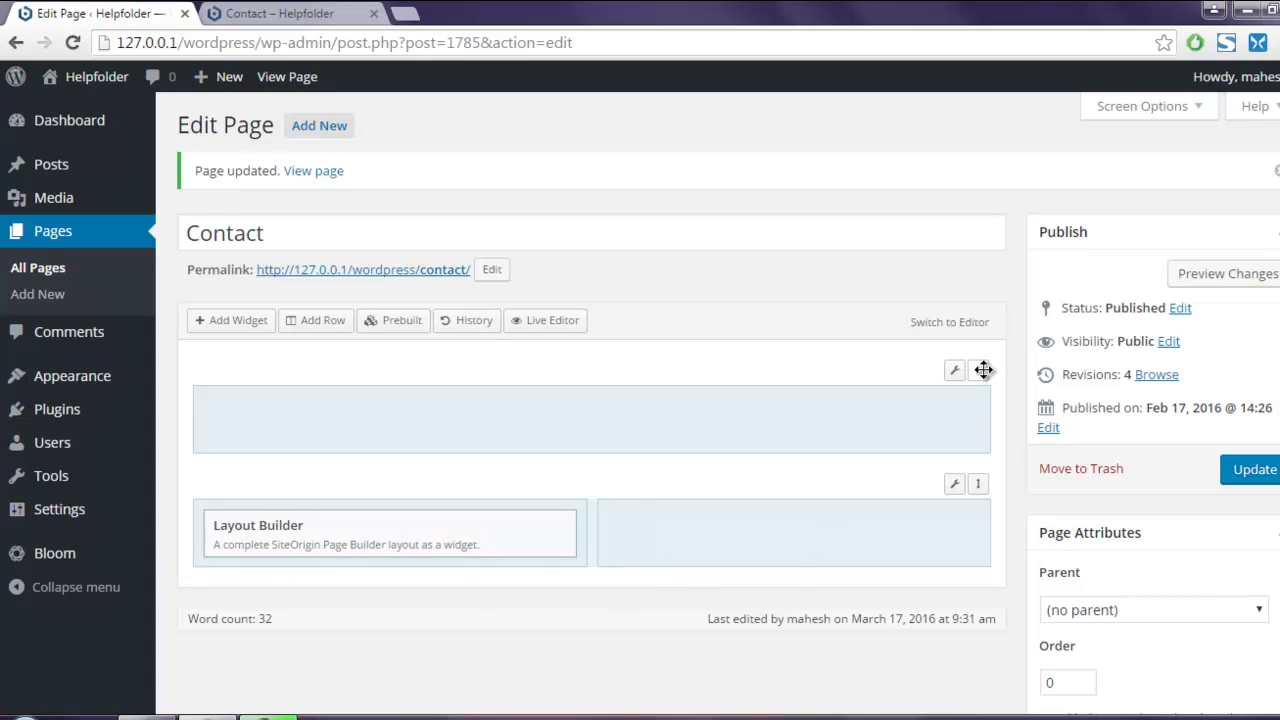
{"action": "left_click_drag", "start_coordinate": [989, 374], "coordinate": [978, 458]}
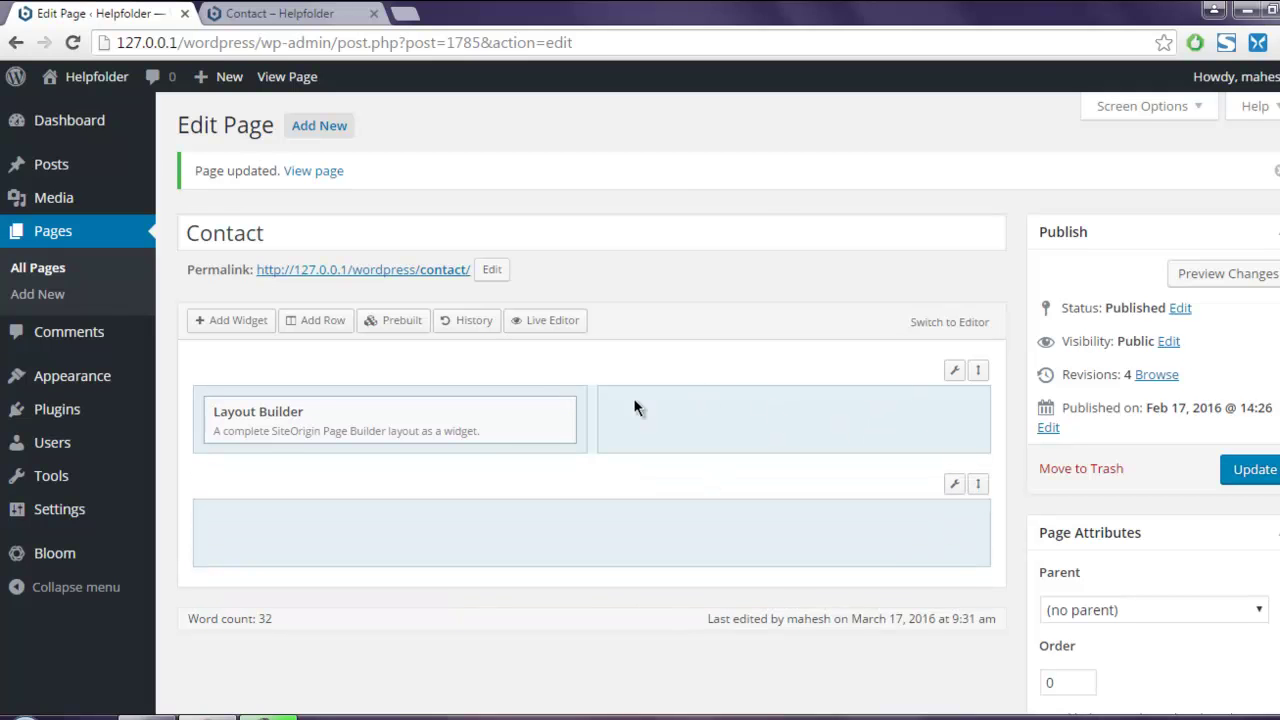